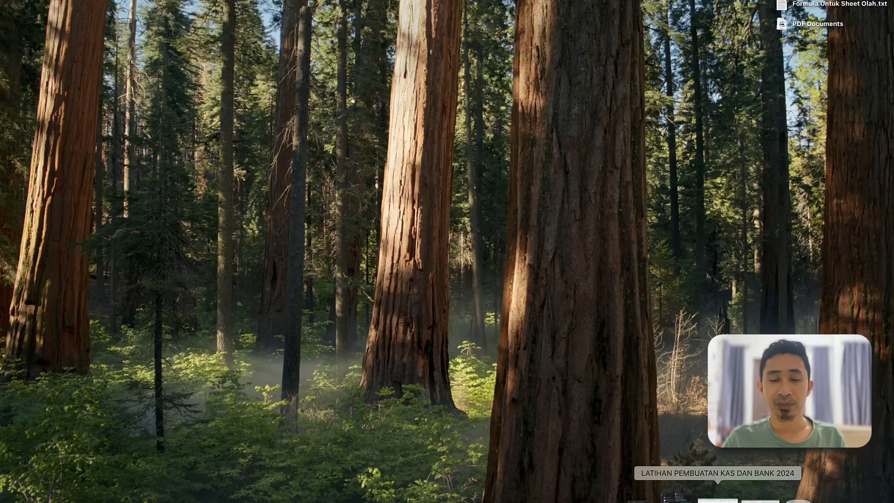
- Open the LATIHAN PEMBUATAN KAS DAN BANK 2024 and PENCATATAN KAS BANK 2024 workbooks, returning to the LATIHAN workbook's OLAH sheet
left_click(718, 498)
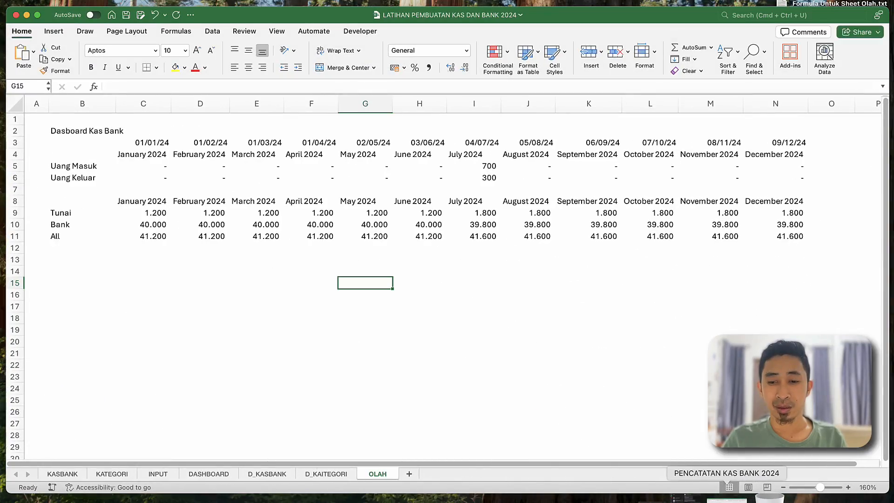
left_click(723, 498)
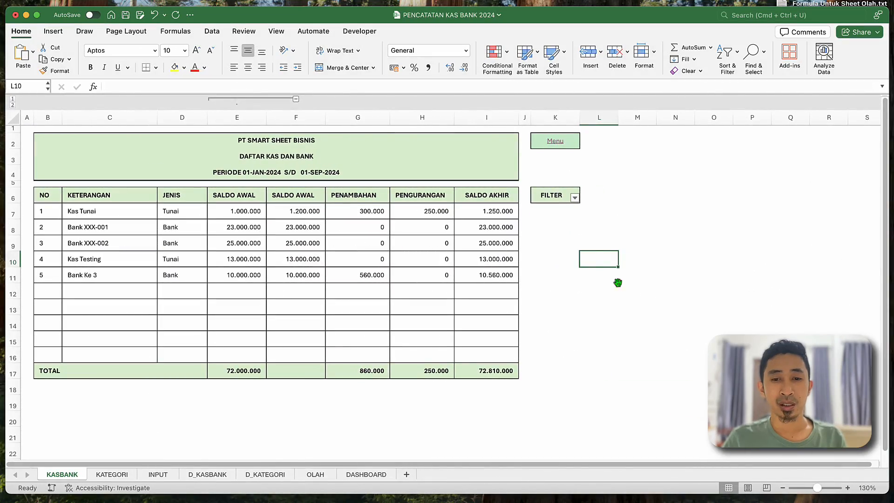
key("ctrl+Down")
left_click(523, 124)
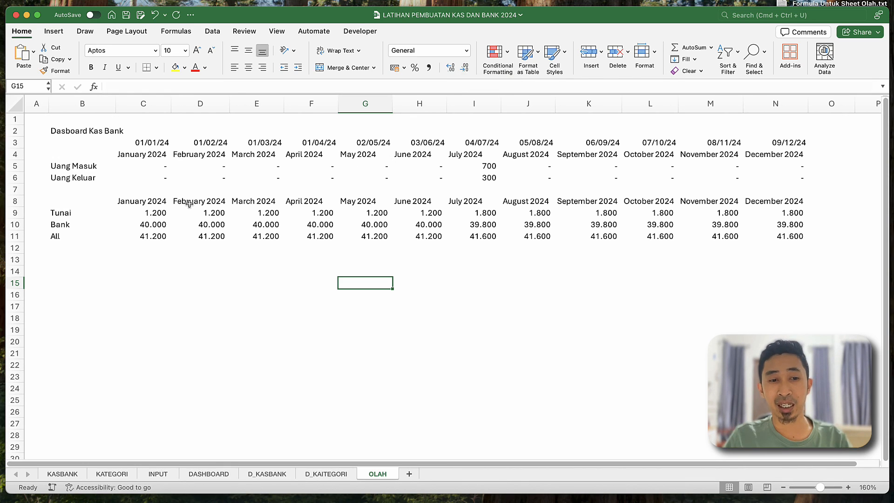
- Examine the monthly Tunai, Bank and All balances and their formulas in rows 8 to 11 of the OLAH sheet
left_click(132, 203)
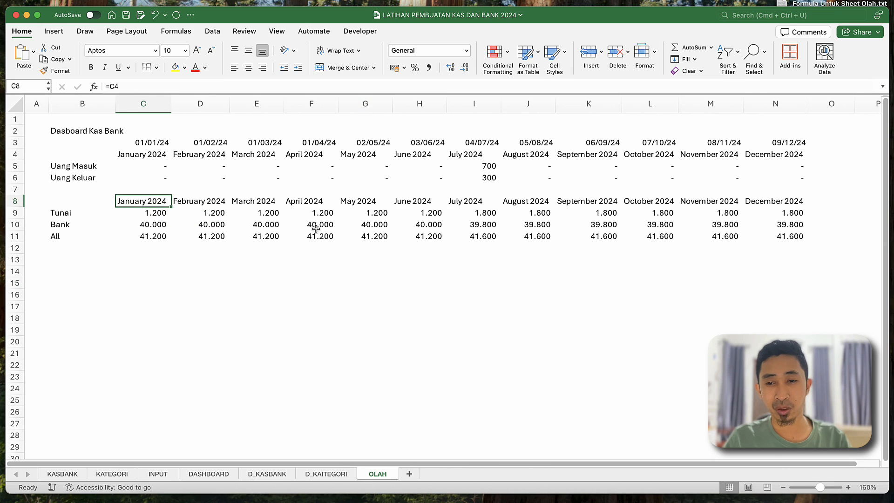
left_click(191, 221)
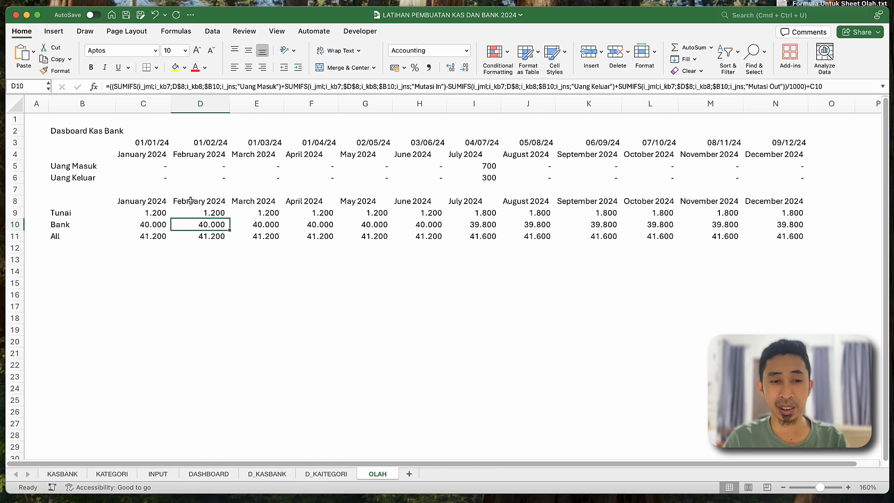
left_click(131, 201)
left_click(83, 213)
left_click(153, 215)
left_click(145, 235)
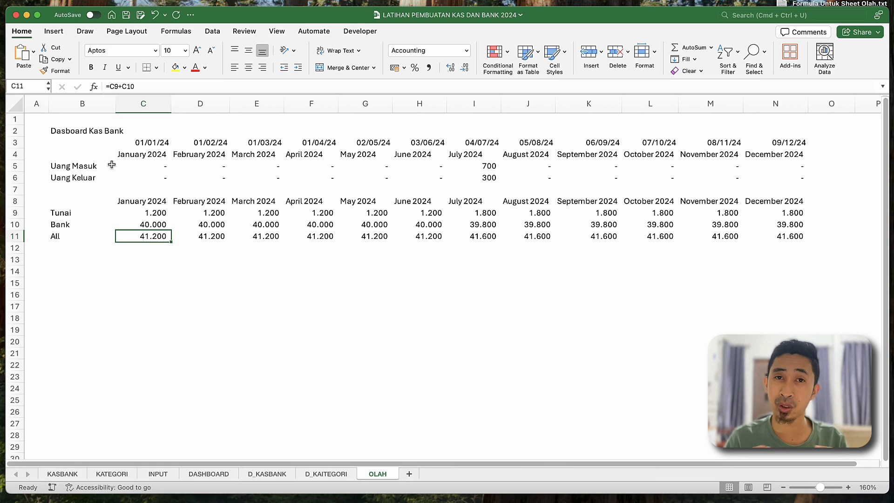
left_click(61, 213)
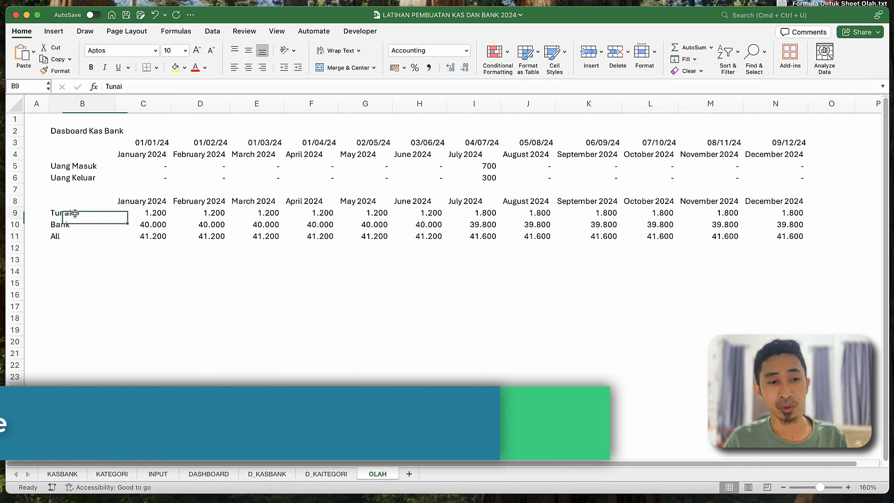
left_click(70, 225)
left_click(65, 236)
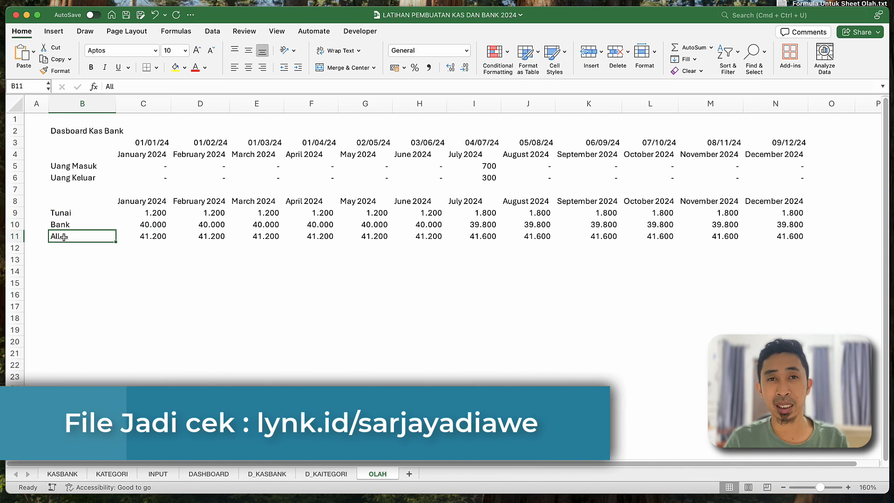
left_click(153, 227)
left_click(147, 203)
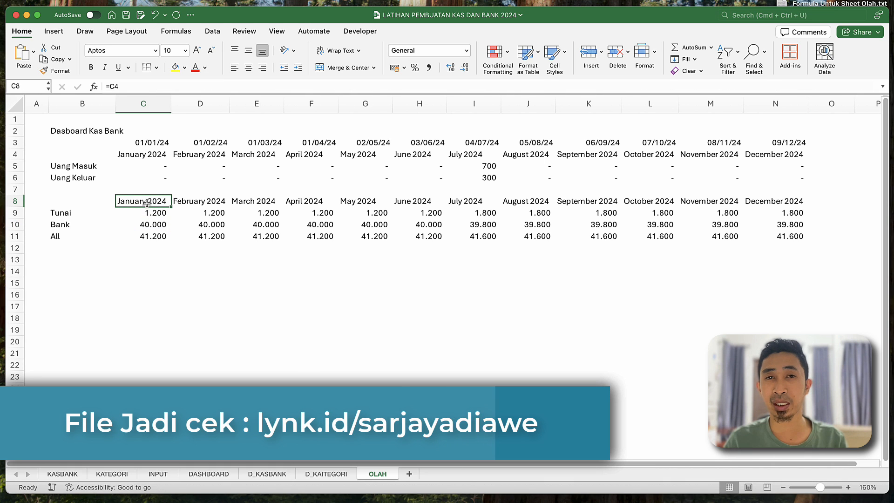
left_click(239, 257)
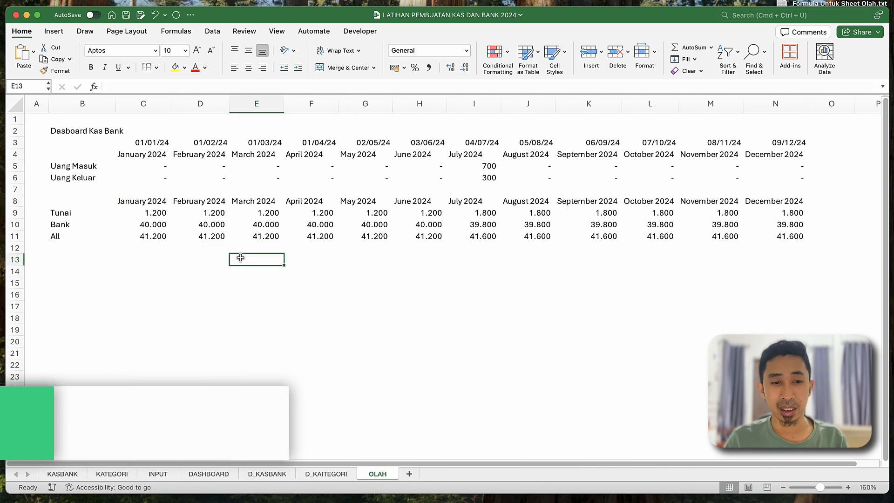
left_click(69, 257)
- Switch to the PENCATATAN KAS BANK 2024 workbook and examine the KASBANK columns from the second Saldo Awal to Saldo Akhir
key("ctrl+Up")
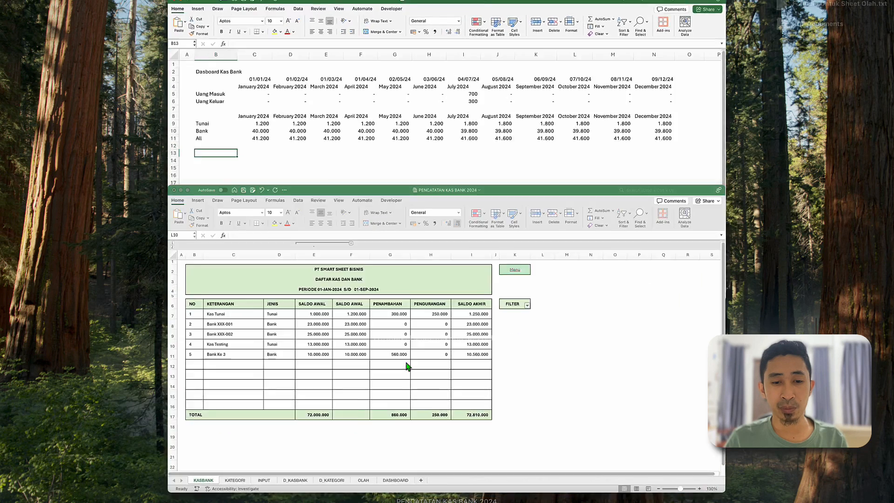
left_click(406, 366)
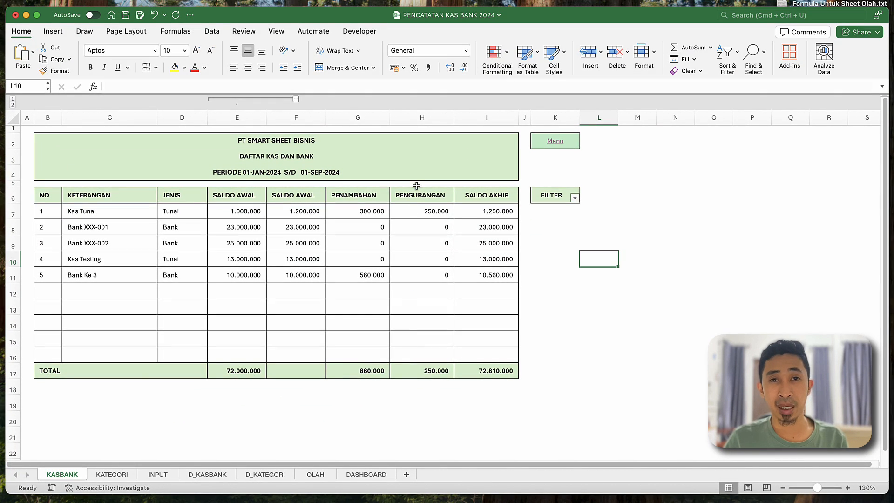
left_click(346, 191)
left_click_drag(287, 198, 491, 353)
left_click(434, 241)
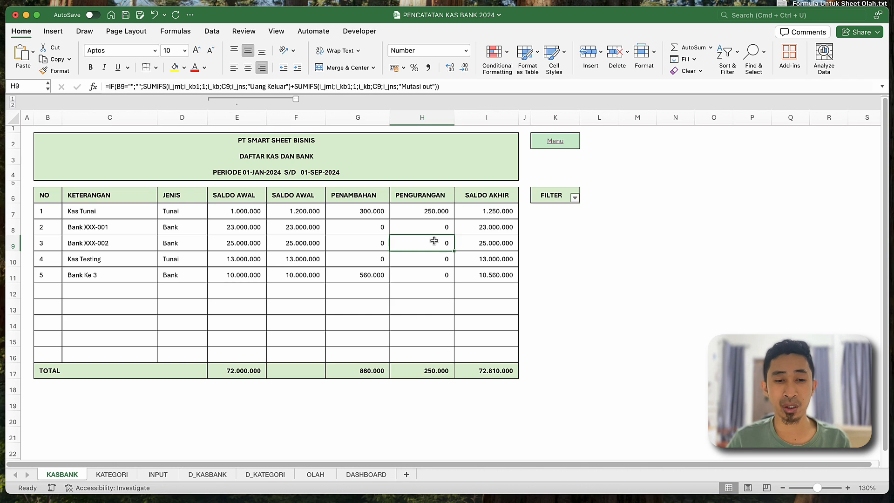
- Return to the LATIHAN workbook and compare the two Saldo Awal columns and their formulas on the KASBANK sheet
key("ctrl+Up")
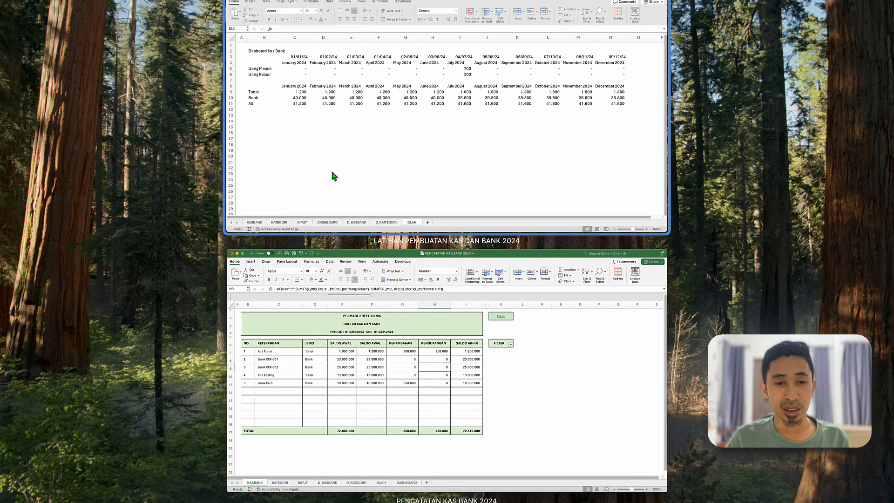
left_click(330, 170)
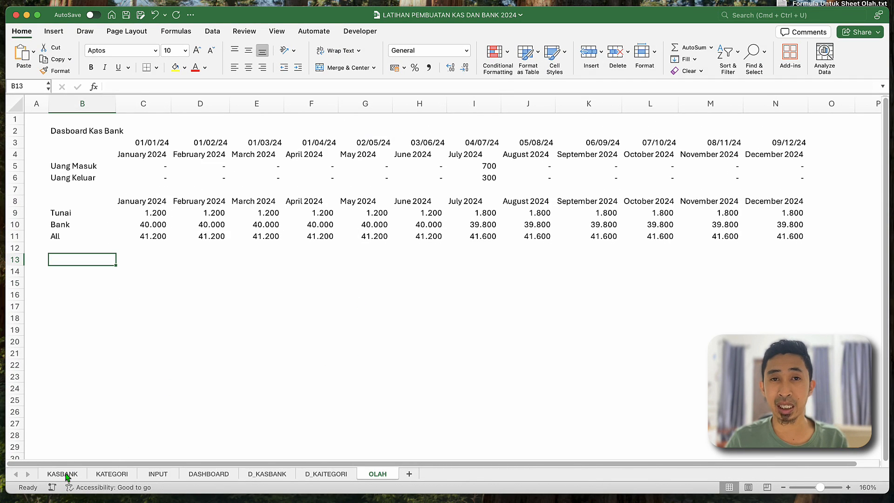
left_click(65, 474)
left_click(258, 209)
left_click(327, 203)
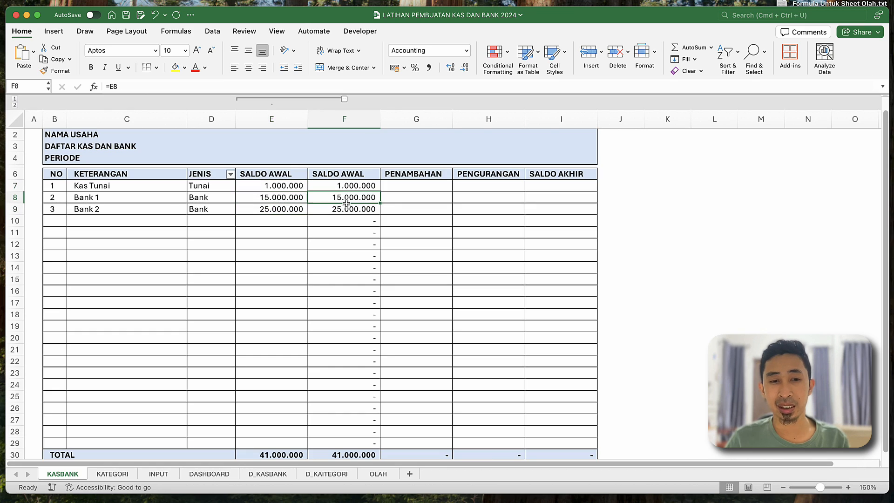
left_click(319, 229)
left_click(369, 184)
left_click(354, 199)
left_click(356, 184)
left_click(356, 174)
left_click(271, 175)
left_click(278, 195)
left_click(350, 177)
left_click(355, 185)
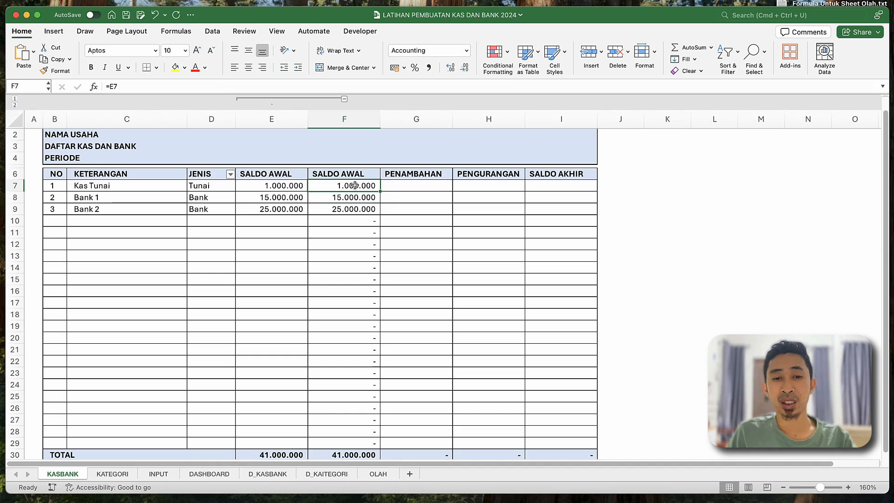
left_click(354, 173)
key("super+b")
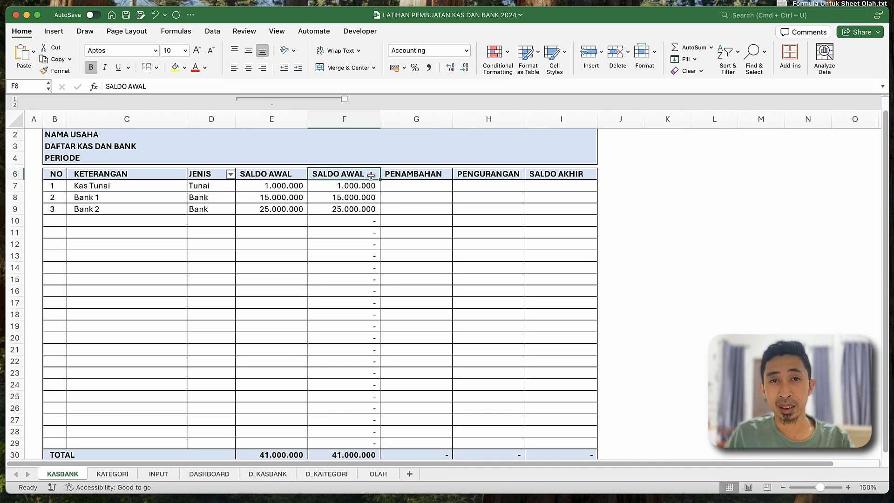
- Review the Penambahan, Pengurangan and Saldo Akhir columns, and select the second Saldo Awal column from F6 to F29
left_click(400, 177)
left_click(464, 177)
left_click(561, 169)
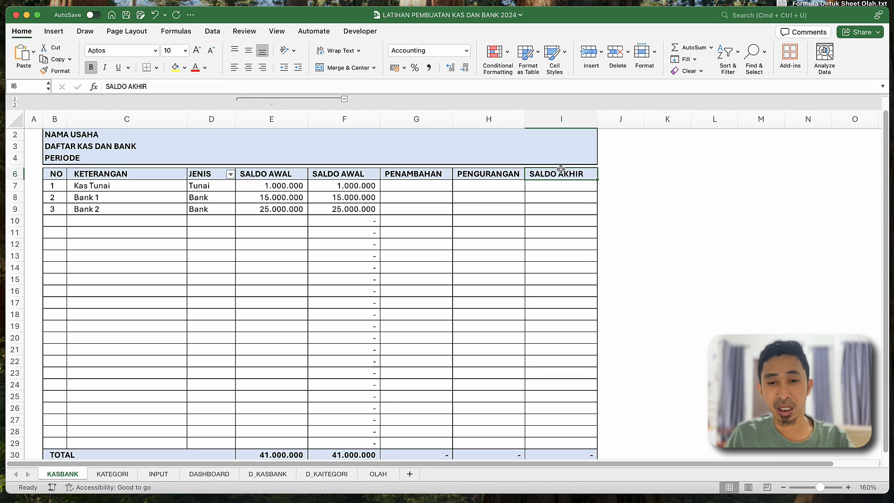
left_click(410, 185)
left_click(339, 362)
left_click(353, 195)
left_click(355, 185)
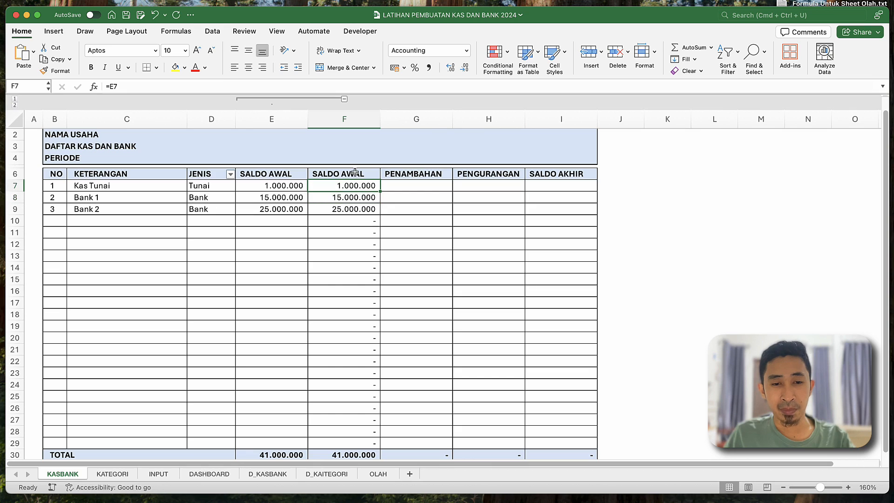
left_click_drag(354, 172, 356, 438)
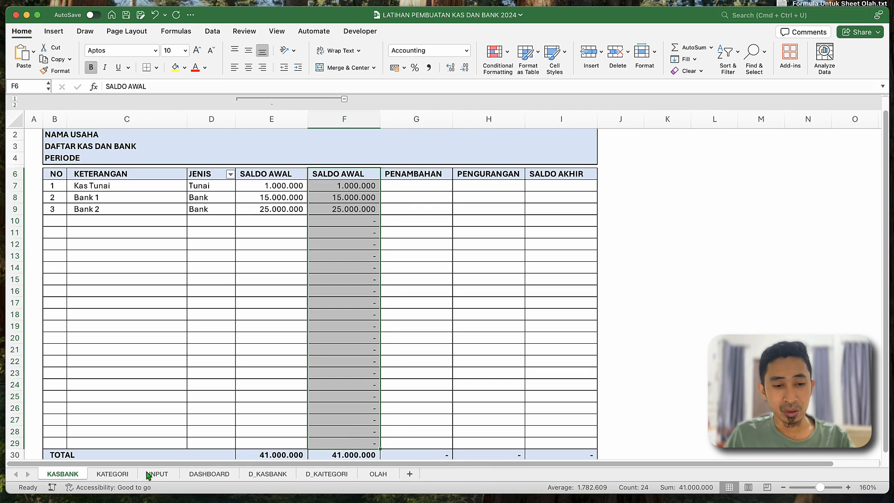
- Open the INPUT sheet and examine the KB1, KB2 and KB3 helper columns, including the formula in K7
left_click(158, 474)
left_click(273, 177)
left_click(279, 103)
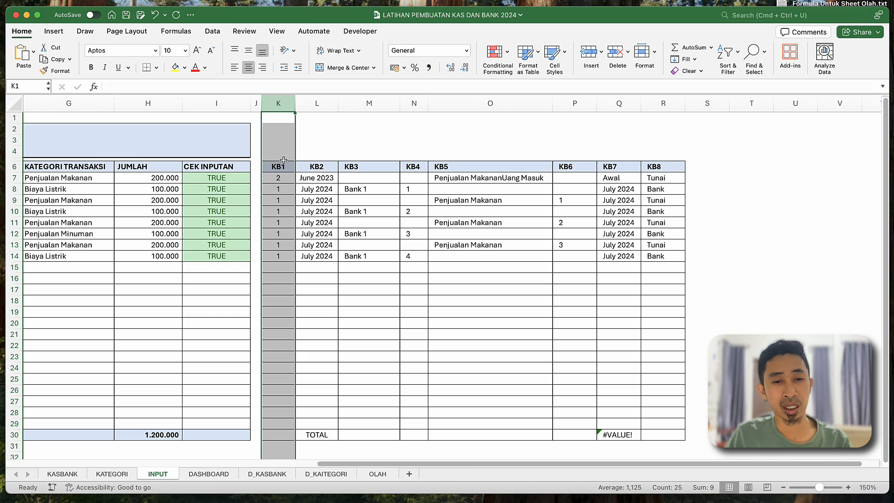
left_click(328, 105)
left_click(368, 103)
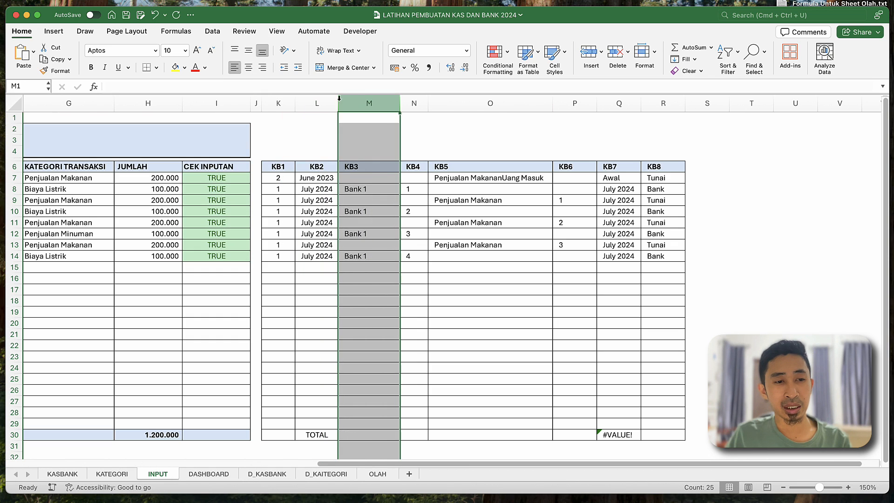
left_click(279, 102)
left_click(283, 177)
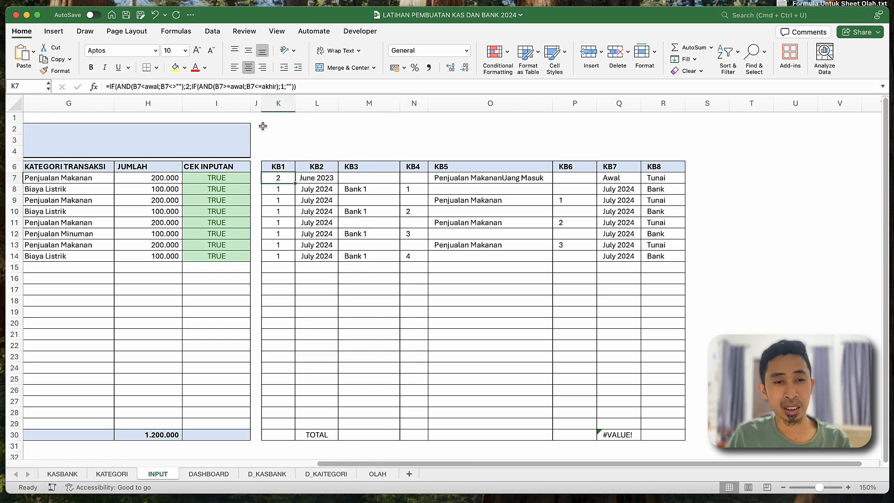
- Trace the KB1 formulas in K7 and K10 back to the Tanggal column and check how they compare with awal and akhir
scroll(262, 126, "left", 5)
scroll(262, 126, "left", 2)
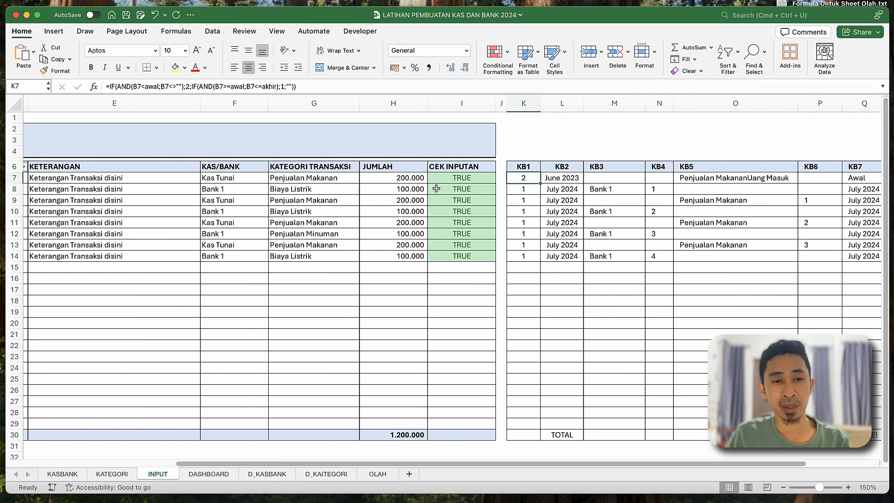
double_click(534, 178)
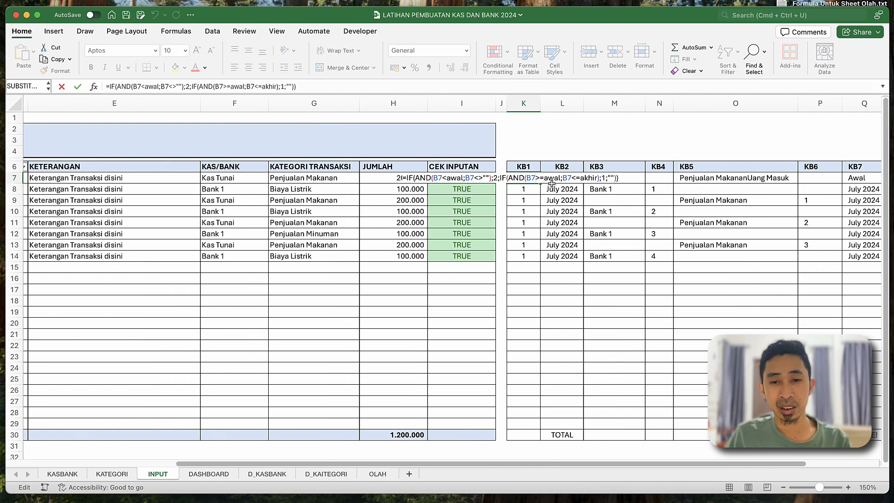
scroll(77, 210, "left", 5)
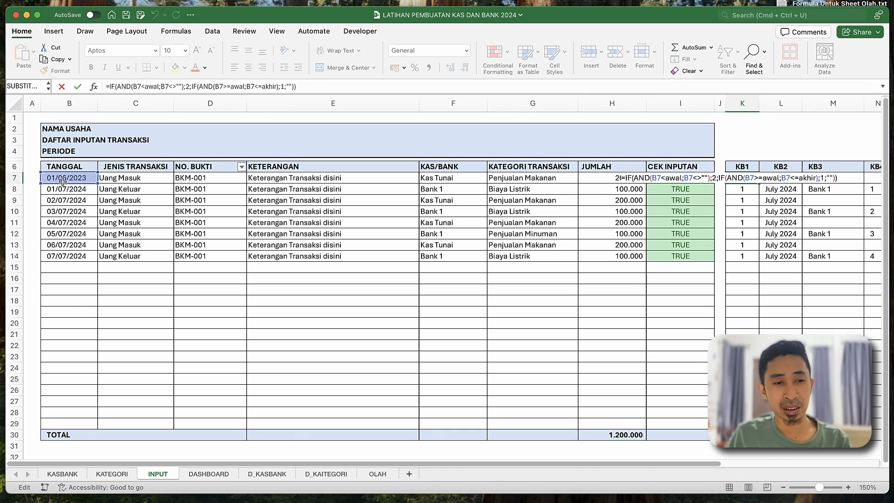
key("Return")
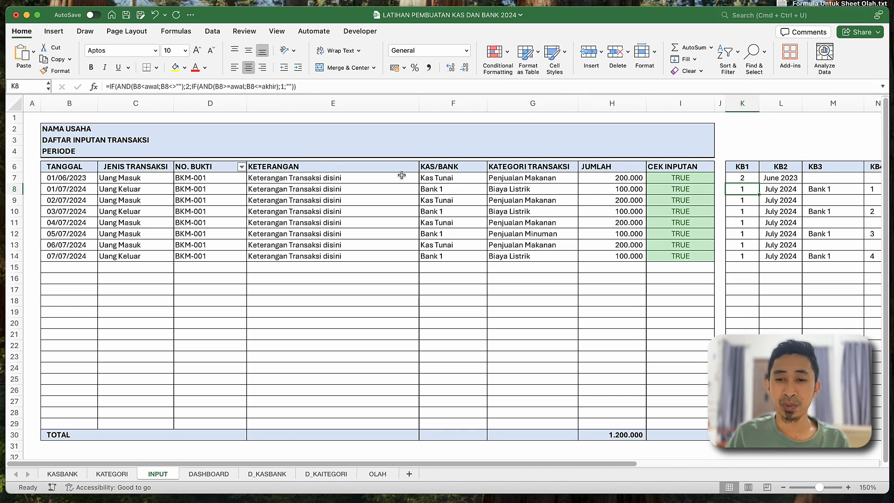
left_click(739, 177)
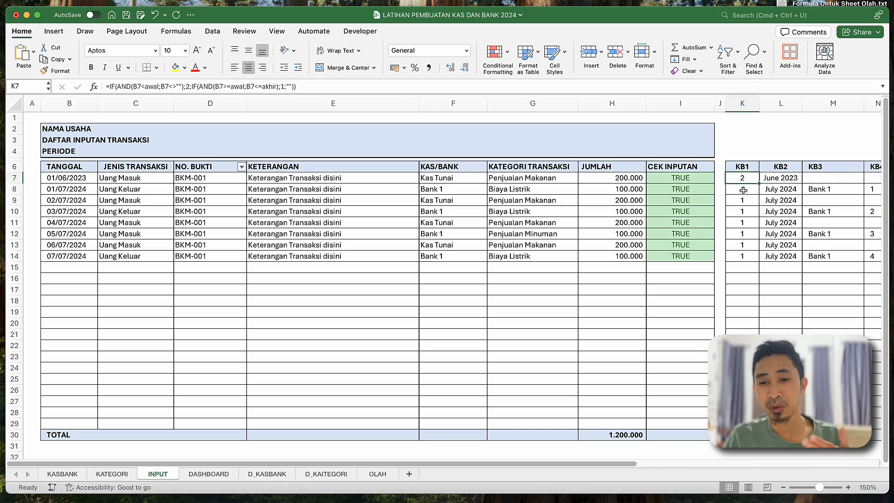
left_click(743, 190)
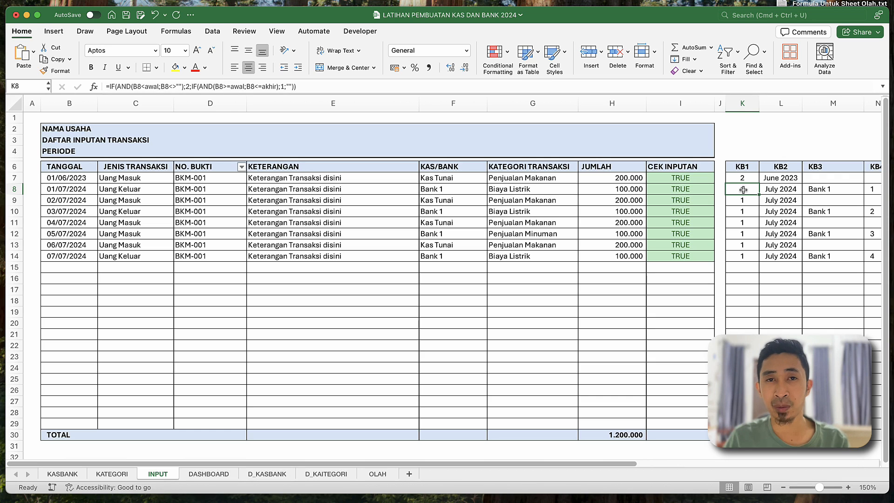
left_click(742, 212)
double_click(742, 212)
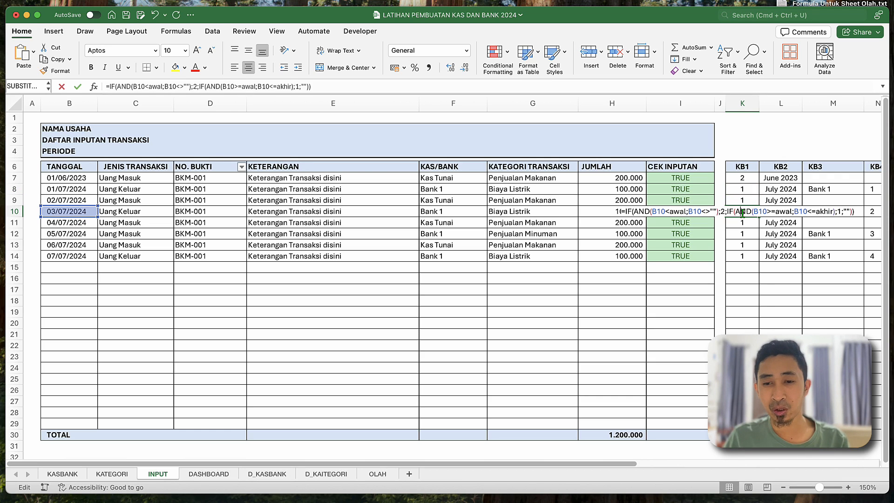
key("Return")
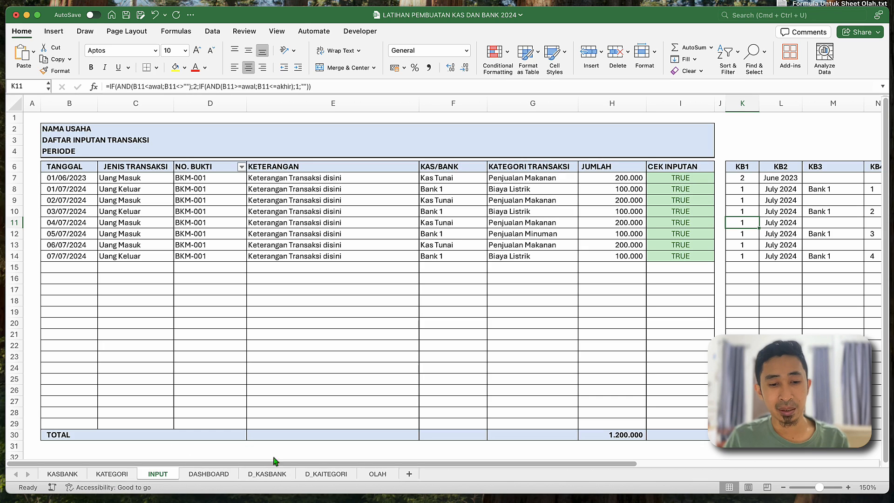
- Open the DASHBOARD sheet and inspect the Periode Awal and Periode Akhir date cells and their names
left_click(229, 476)
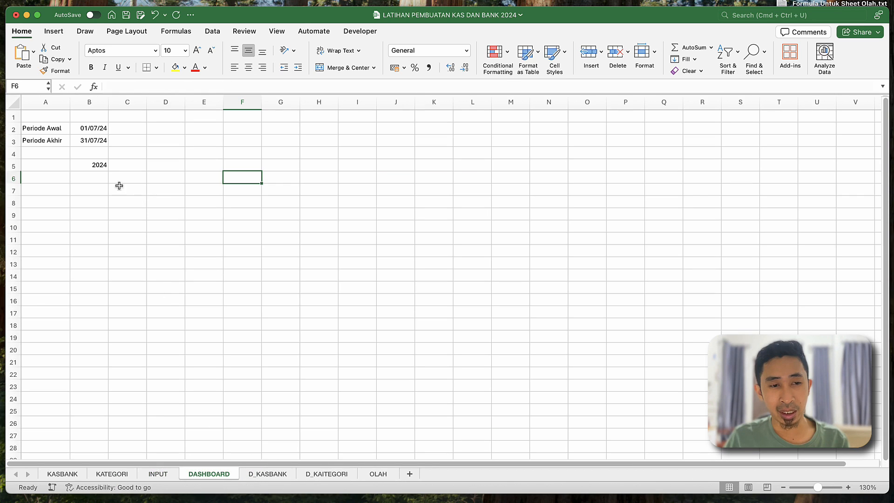
left_click_drag(45, 127, 102, 140)
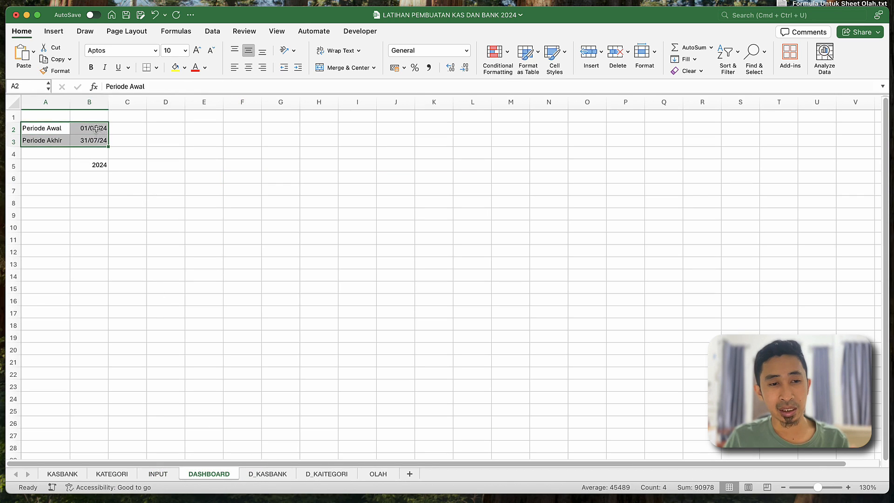
left_click(96, 129)
left_click(98, 142)
left_click(96, 130)
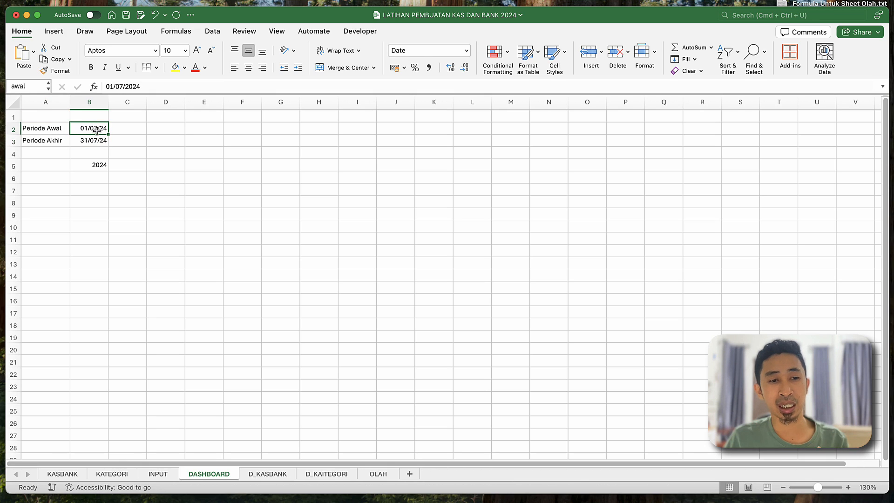
- Check the name of the Periode Akhir date cell on the DASHBOARD sheet, and return to the INPUT sheet
left_click(98, 142)
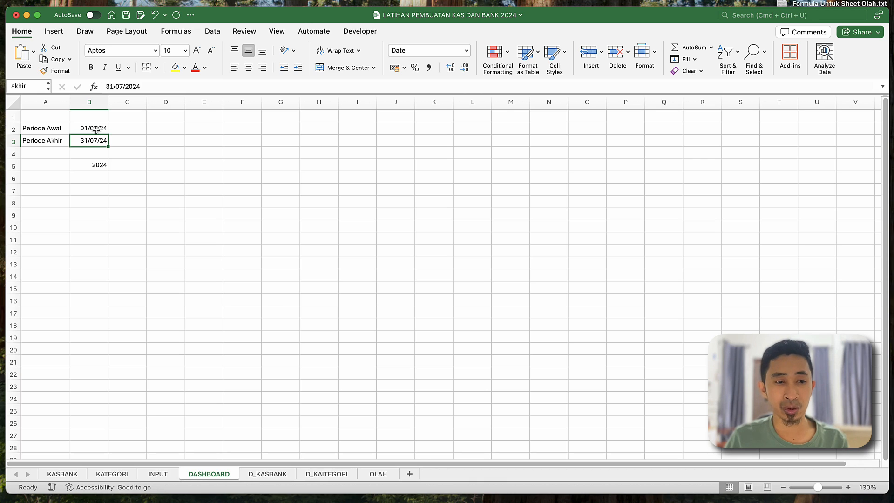
left_click(116, 187)
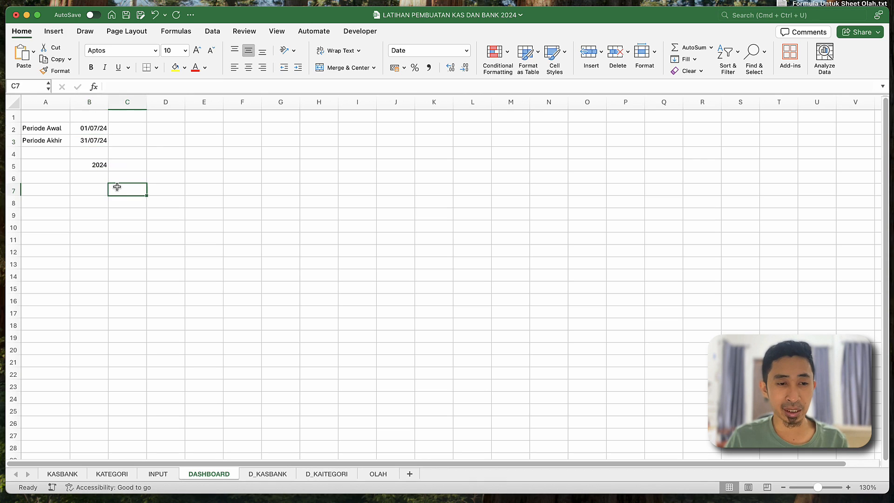
left_click(169, 476)
left_click(708, 201)
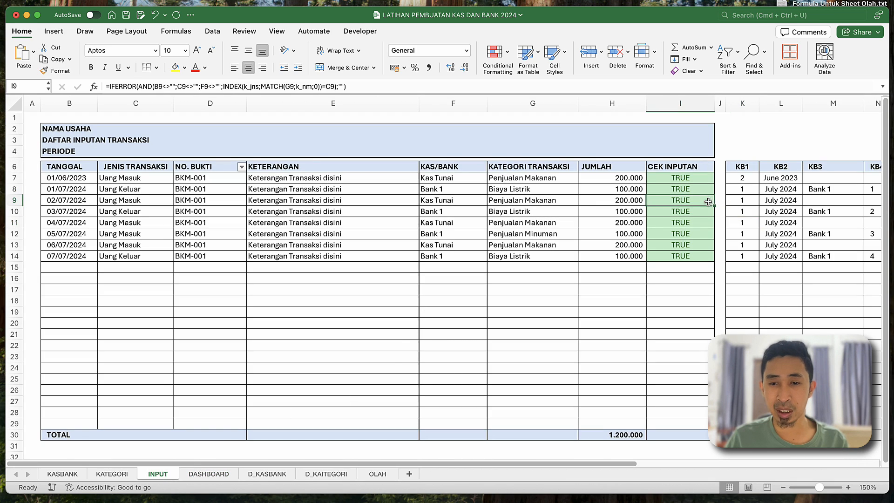
- Name the entire KB1 column K on the INPUT sheet i_kb1
left_click(742, 101)
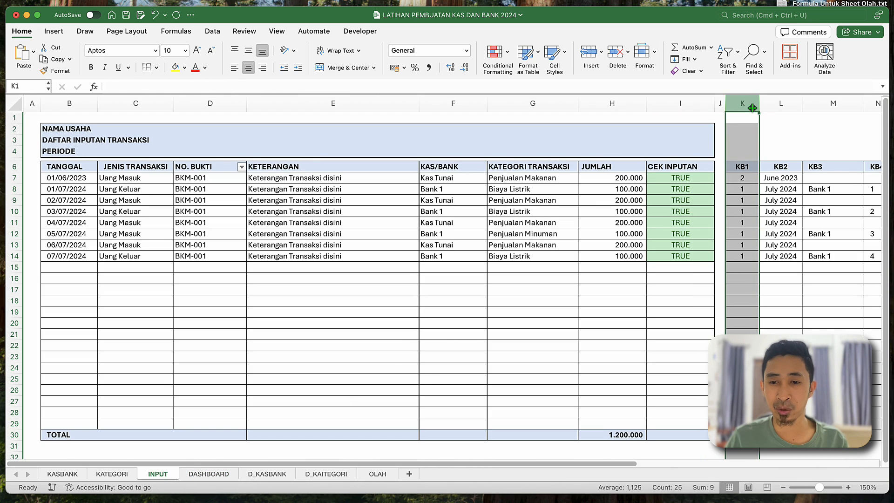
left_click(780, 103)
left_click(737, 108)
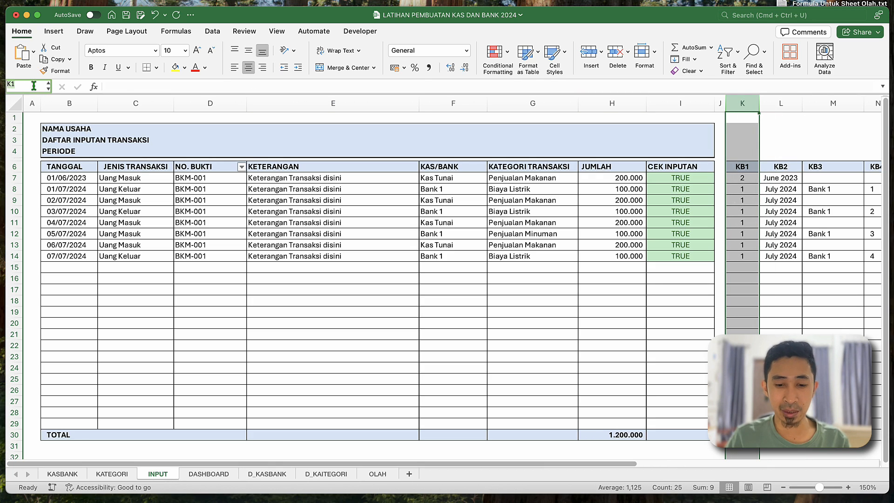
type("i_jml")
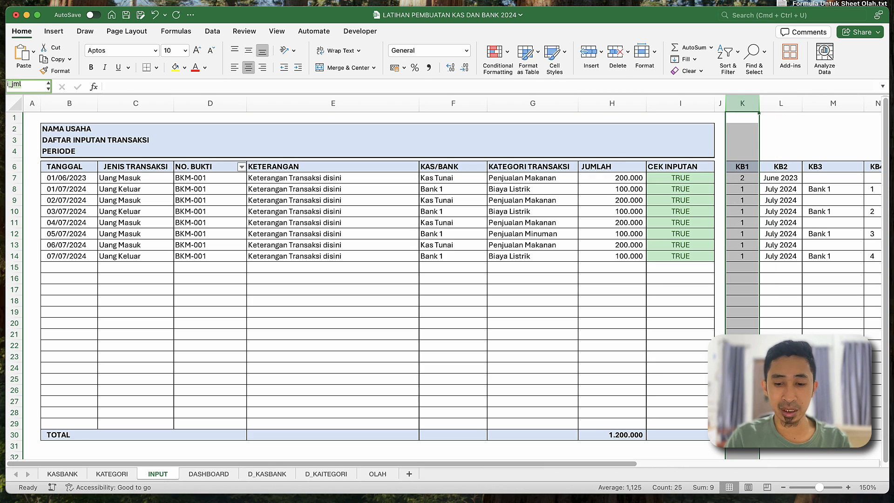
key("BackSpace")
key("BackSpace")
key("BackSpace")
type("kb2")
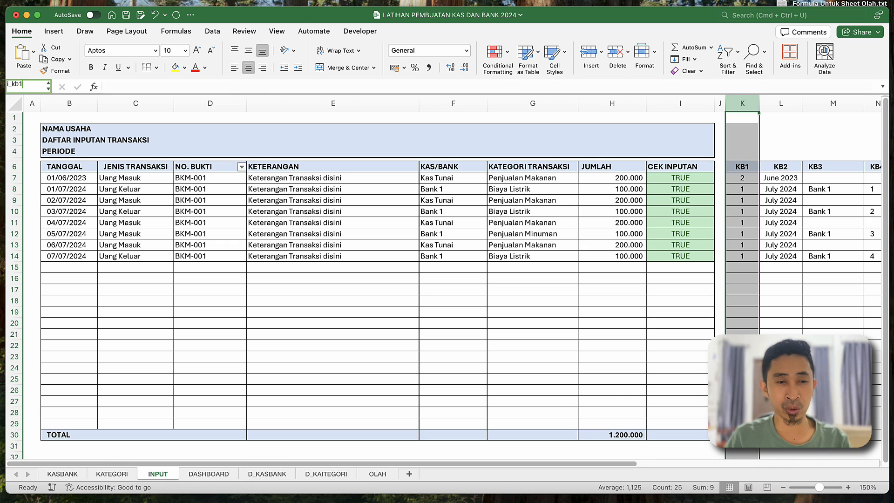
key("Return")
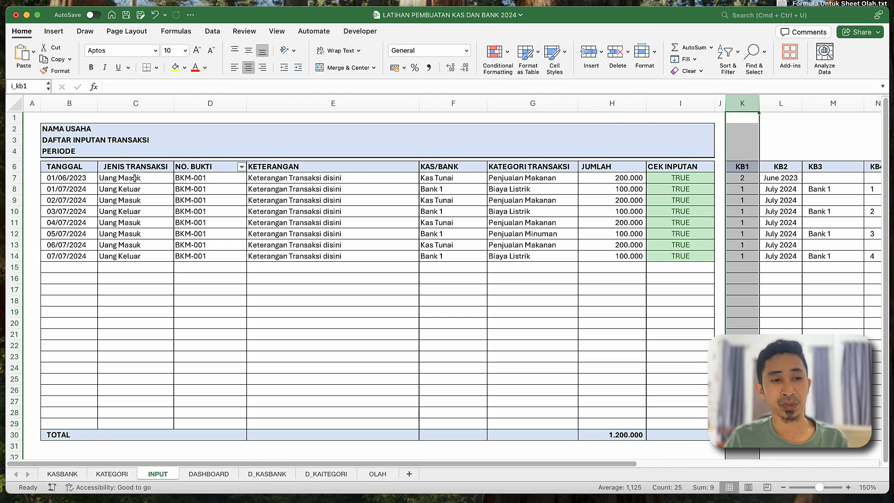
- Check the names of the Tanggal and Jenis Transaksi columns, and name the entire Cek Inputan column I i_cek
left_click(65, 104)
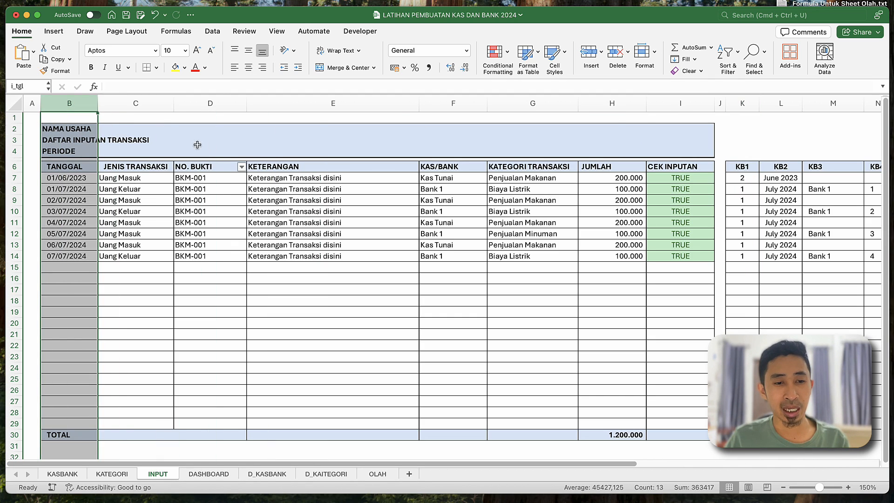
left_click(135, 103)
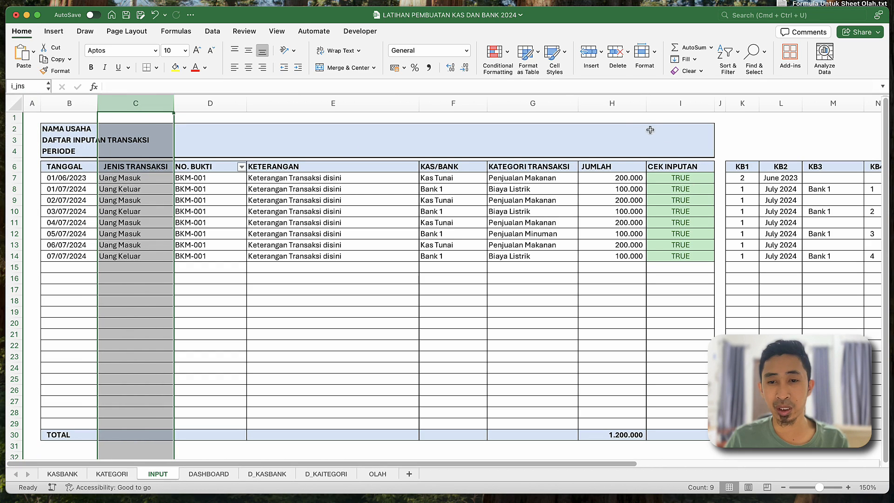
left_click(663, 105)
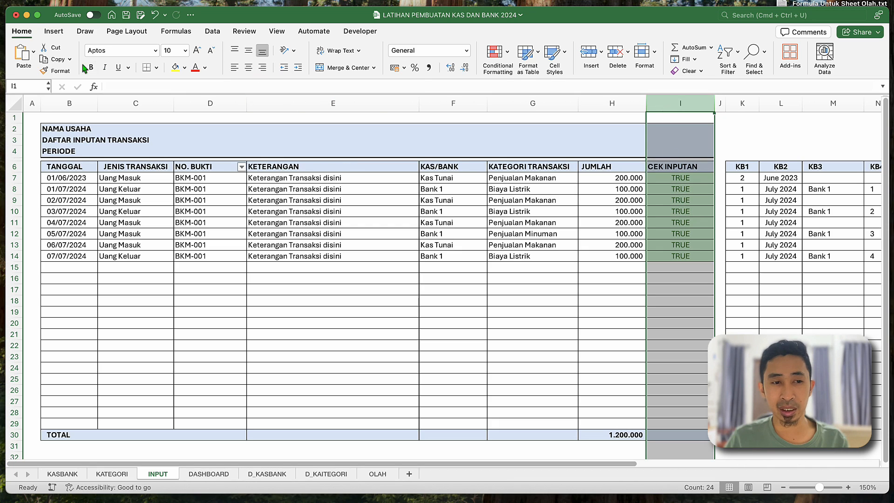
left_click(22, 85)
type("i_jml")
key("BackSpace")
key("BackSpace")
key("BackSpace")
type("cek")
key("Return")
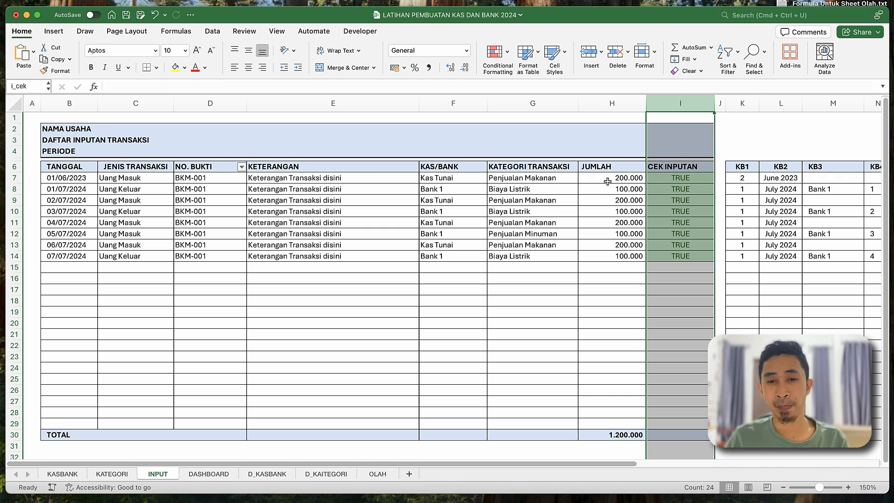
- Check the Jumlah column's name, then name the entire Kas/Bank column F i_kas and verify the name
left_click(609, 103)
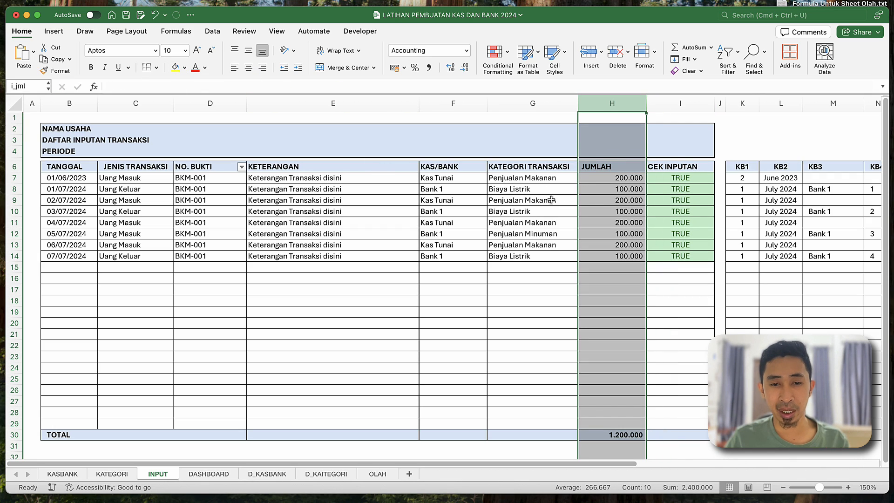
left_click(405, 201)
left_click(443, 182)
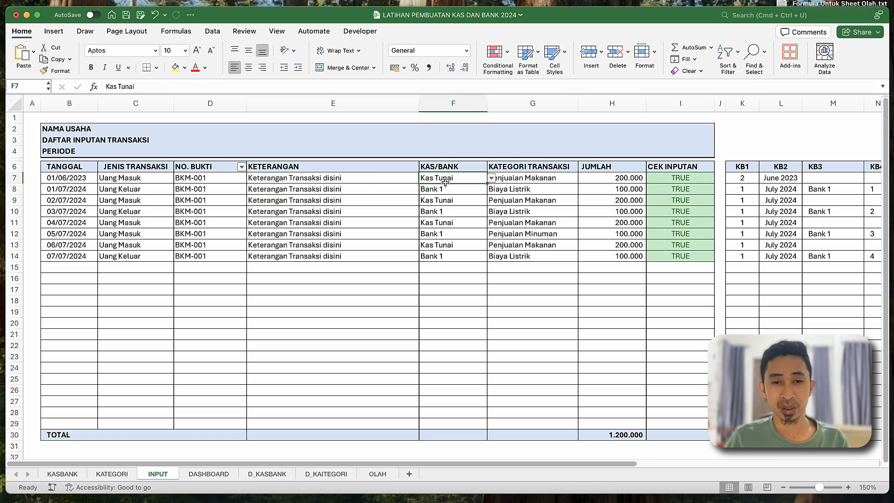
left_click(452, 103)
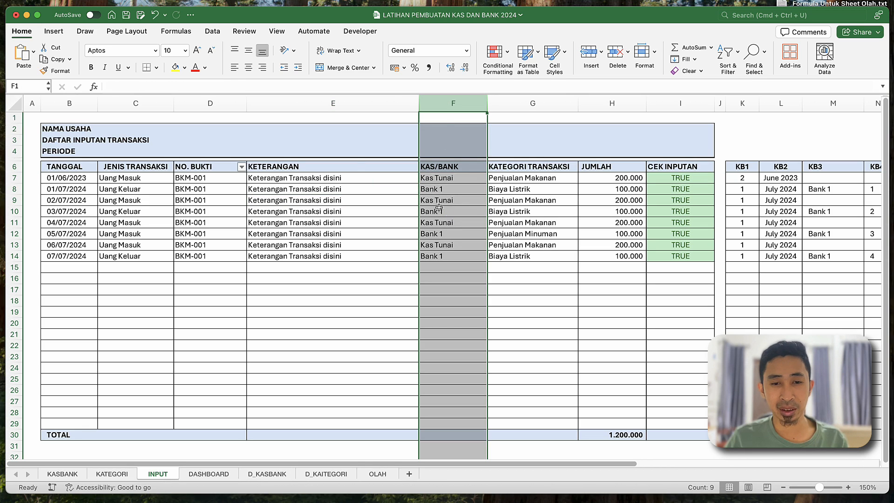
left_click(30, 85)
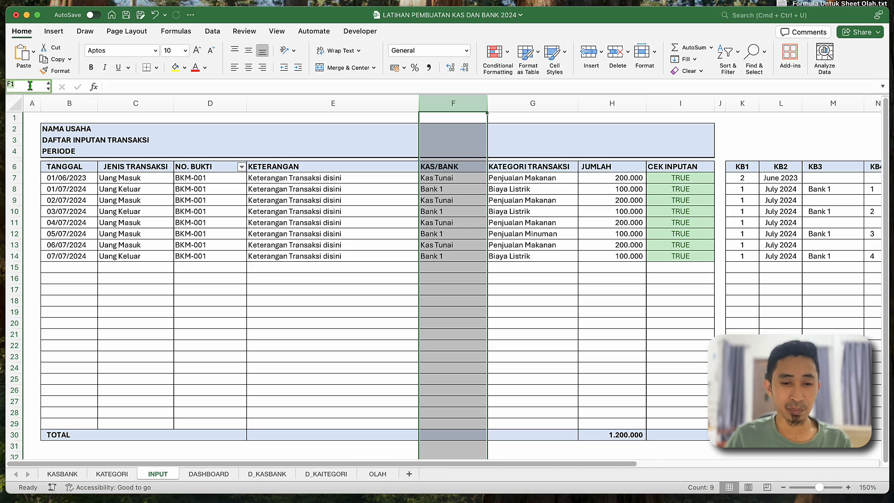
type("i_cek")
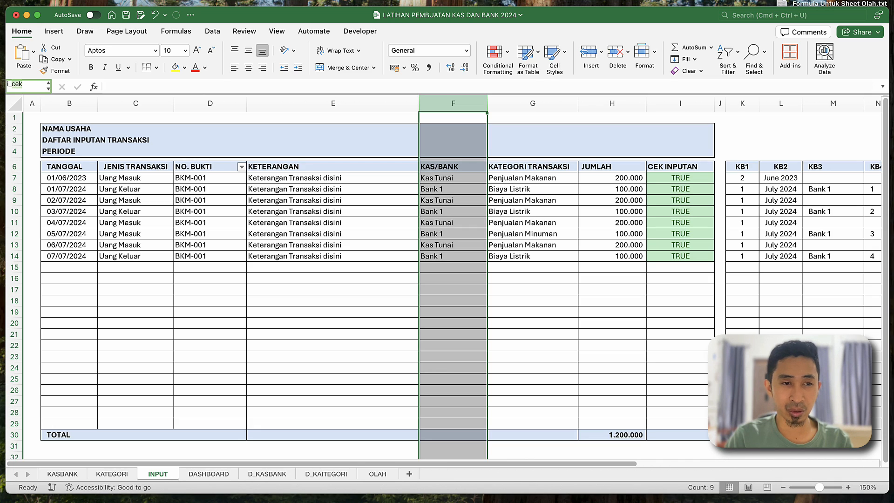
key("BackSpace")
key("BackSpace")
key("BackSpace")
type("ka")
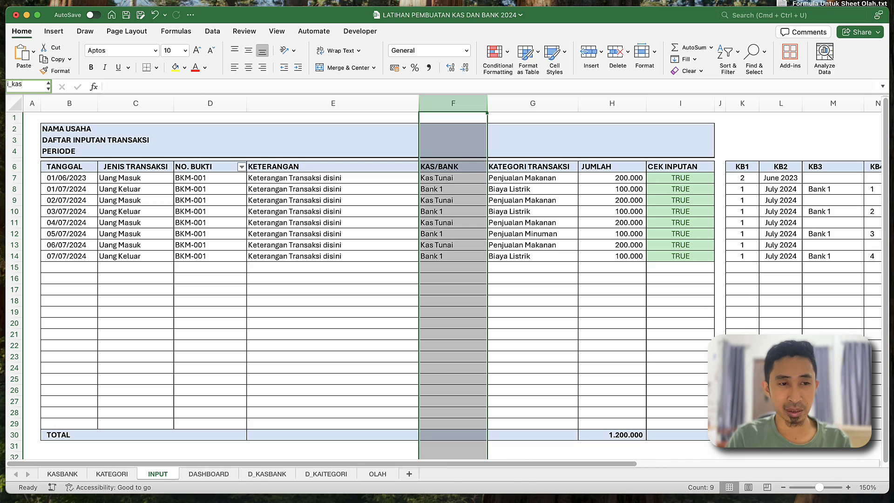
type("s")
key("Return")
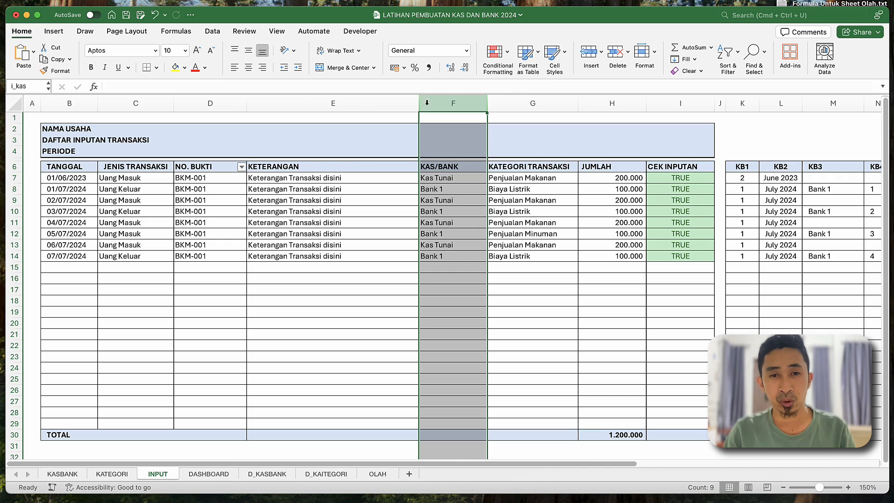
left_click(351, 227)
left_click(453, 105)
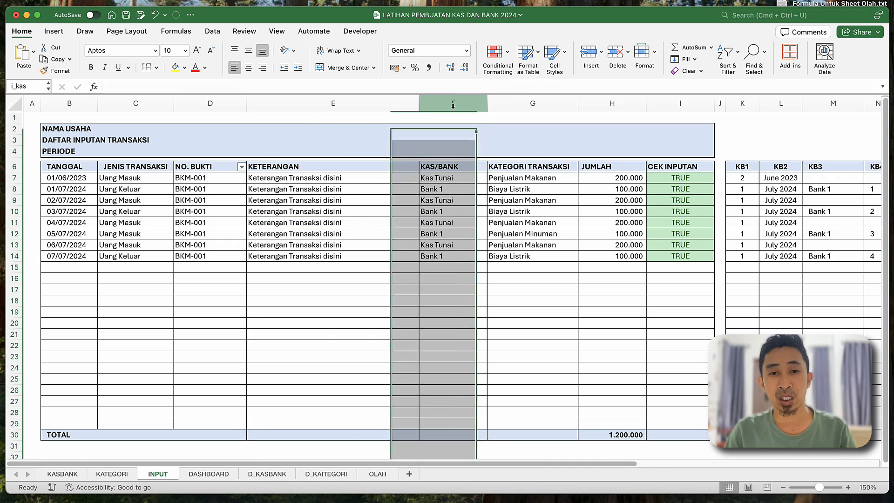
left_click(371, 223)
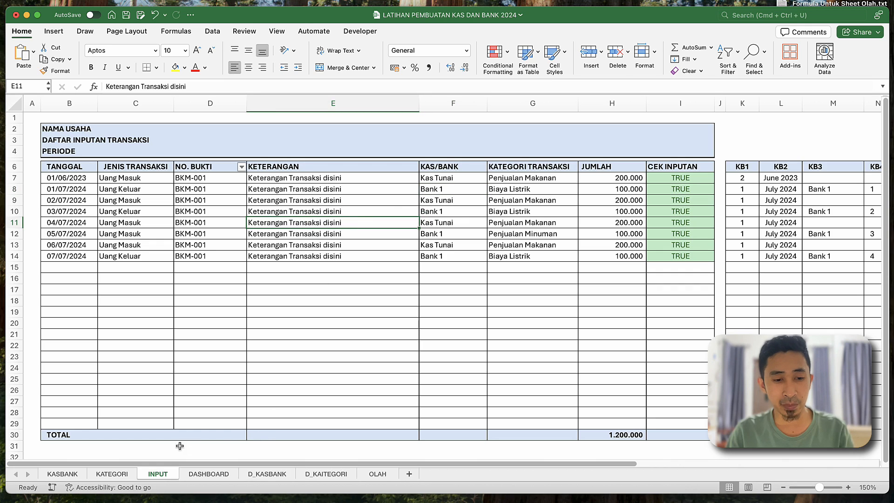
- On the KASBANK sheet, extend the Saldo Awal formula in F7 with +SUMIFS, using i_jml as the sum range
left_click(72, 476)
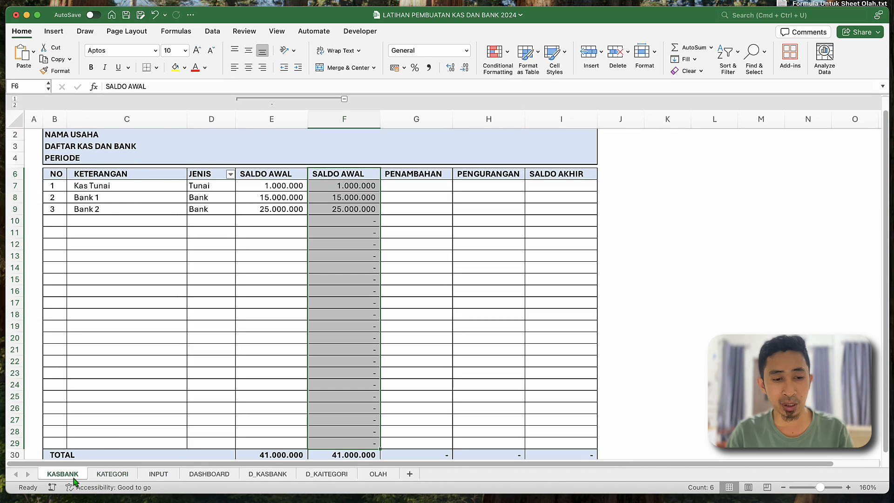
left_click(371, 185)
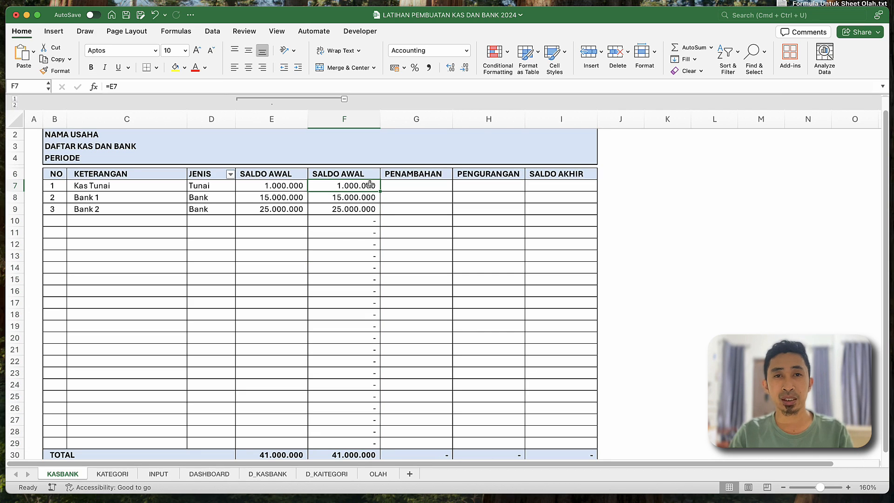
double_click(370, 185)
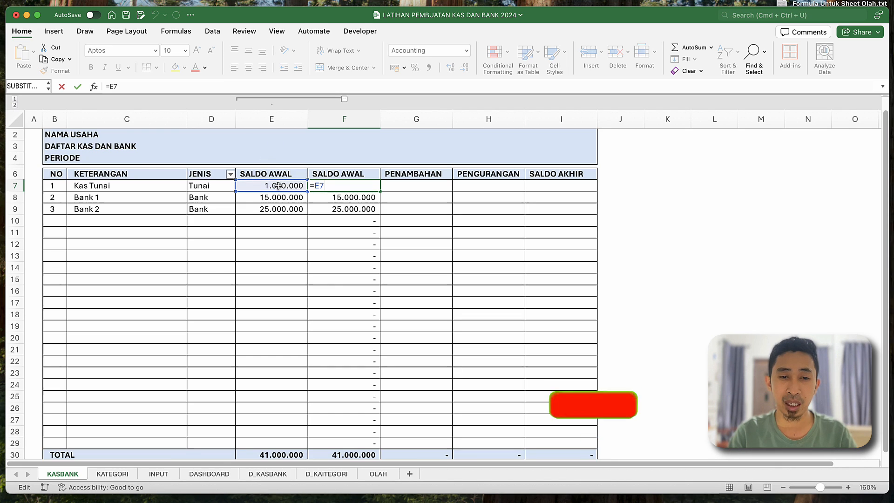
type("+sumi")
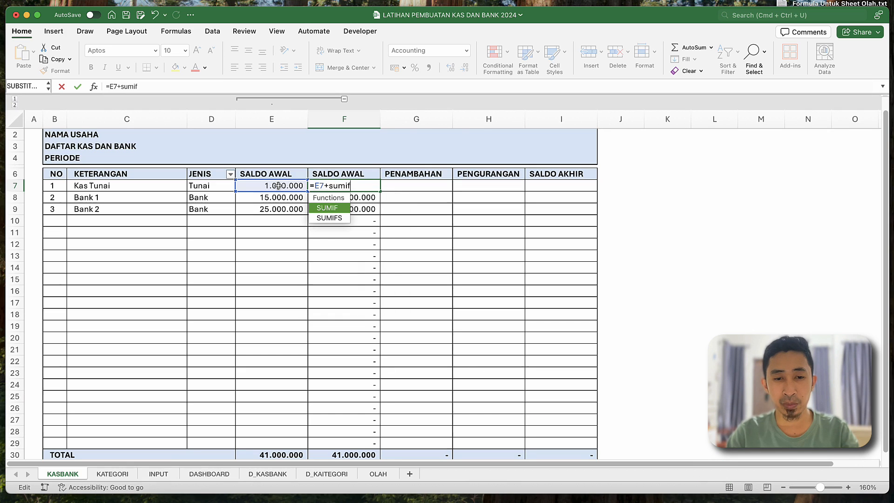
type("fs")
key("Tab")
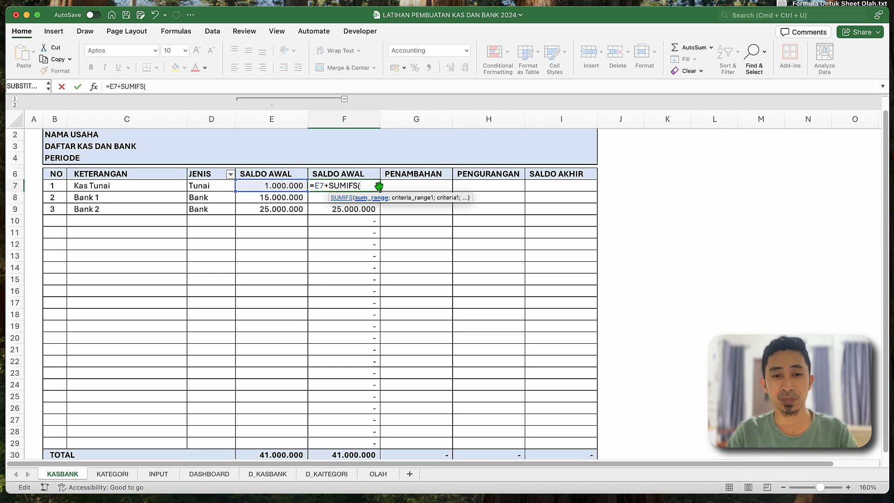
type("i")
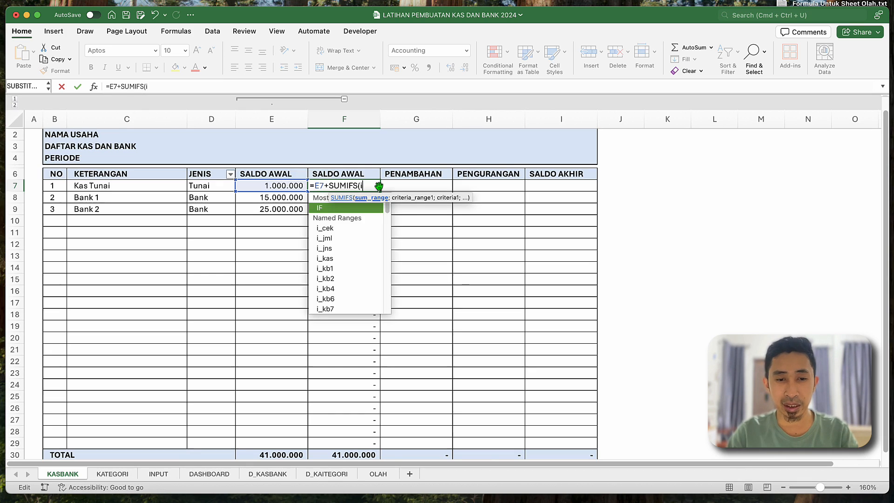
double_click(322, 239)
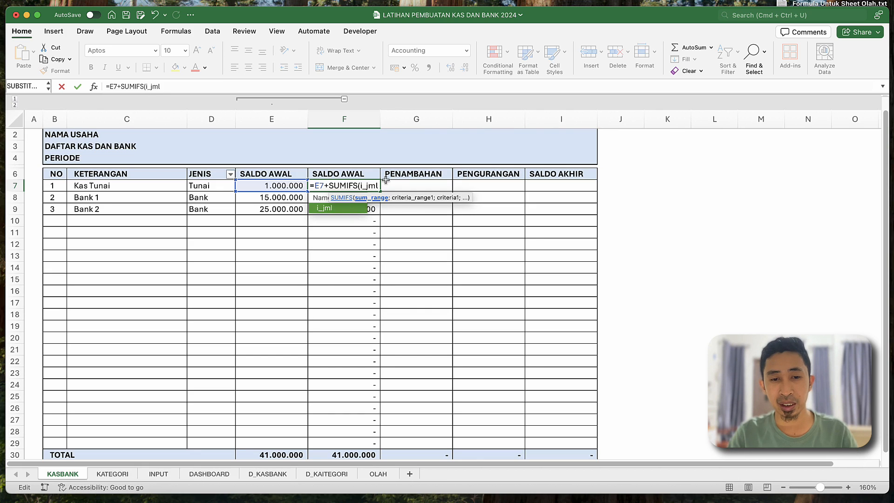
type(";")
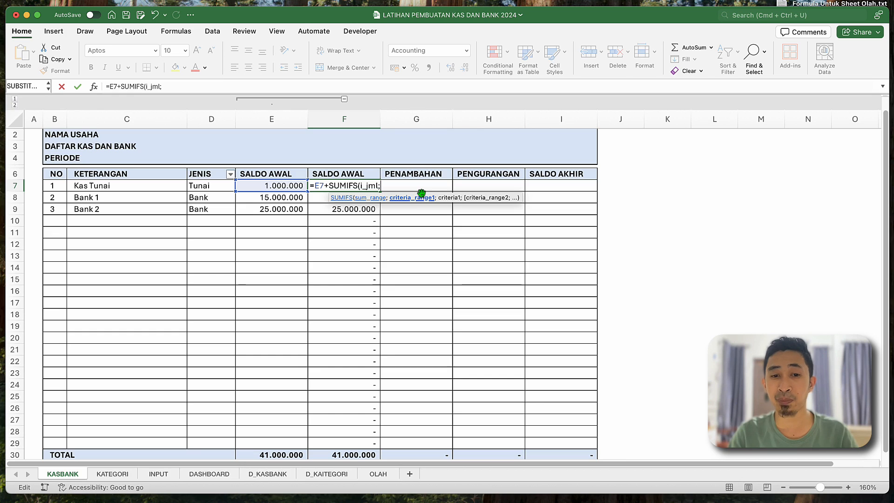
- Add the first two criteria to the SUMIFS in F7: i_kb1 equal to 2 and i_jns equal to "Uang Masuk"
type("i")
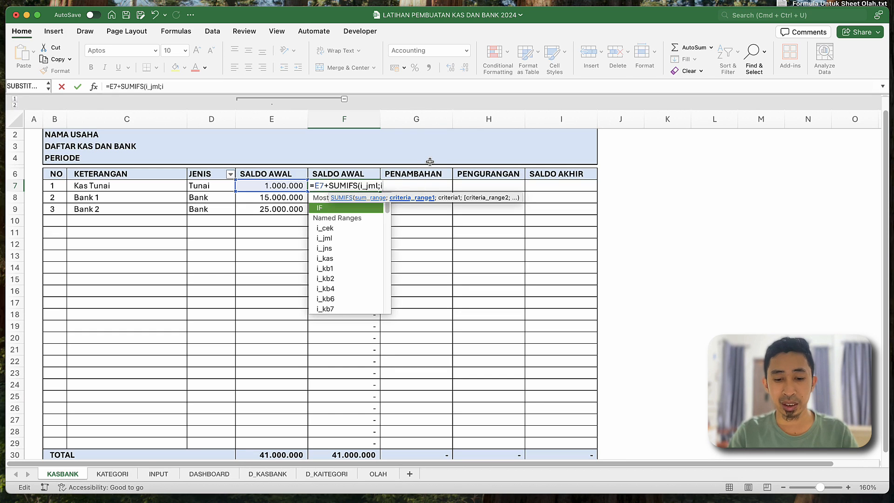
double_click(334, 269)
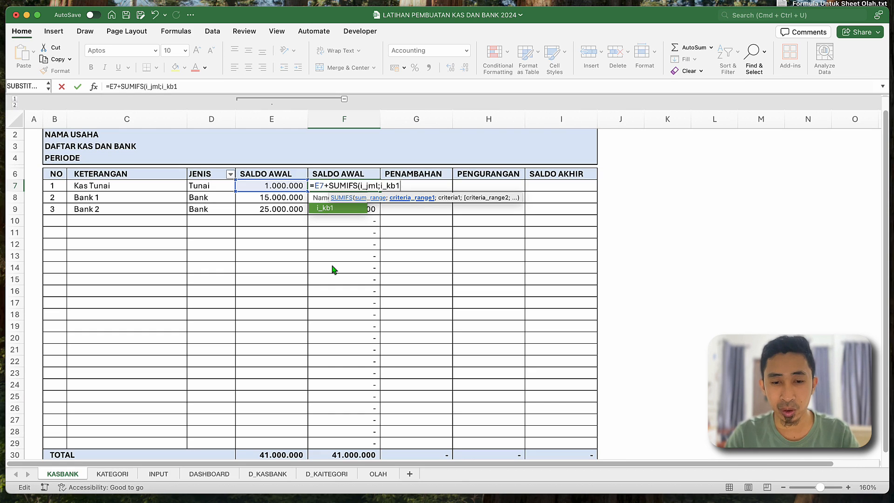
type(";")
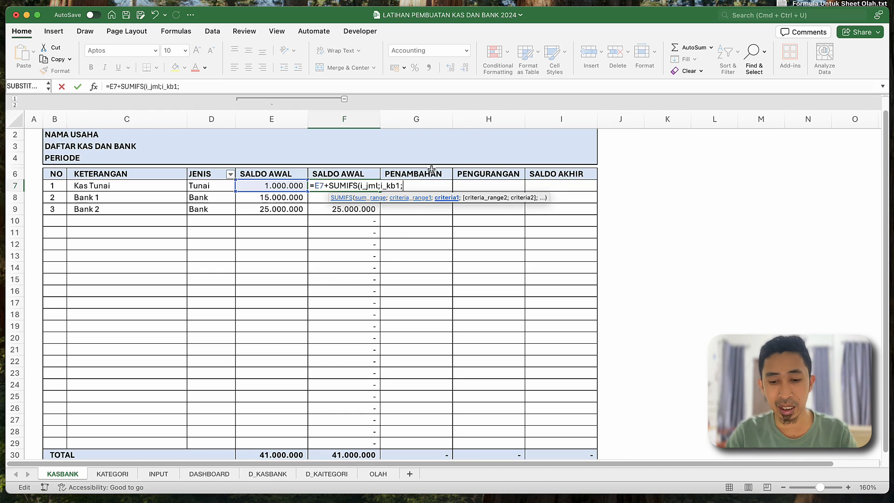
type("2;")
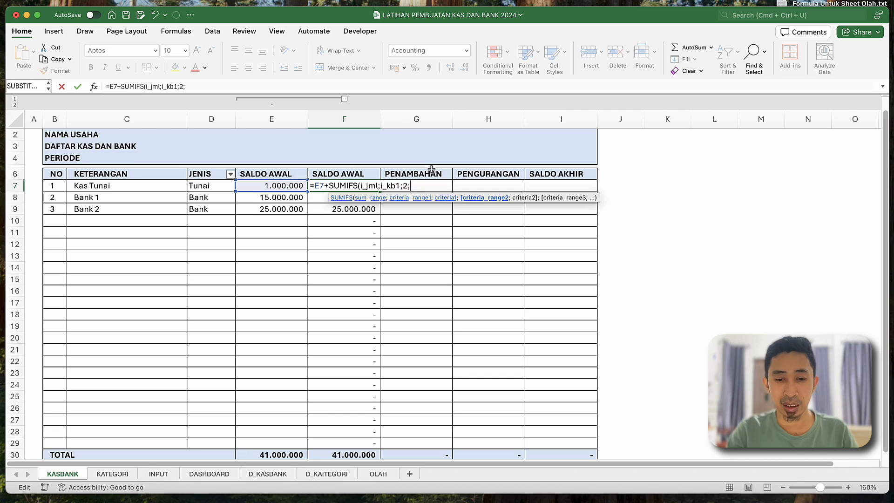
type("i")
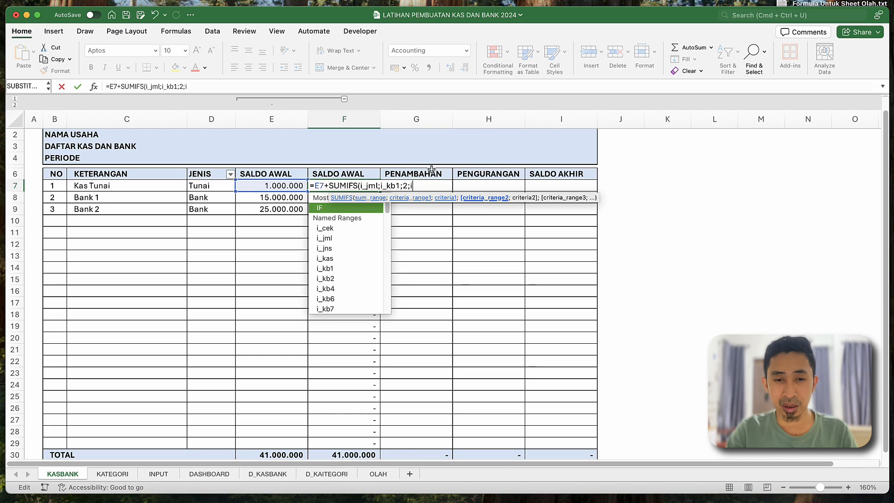
double_click(352, 248)
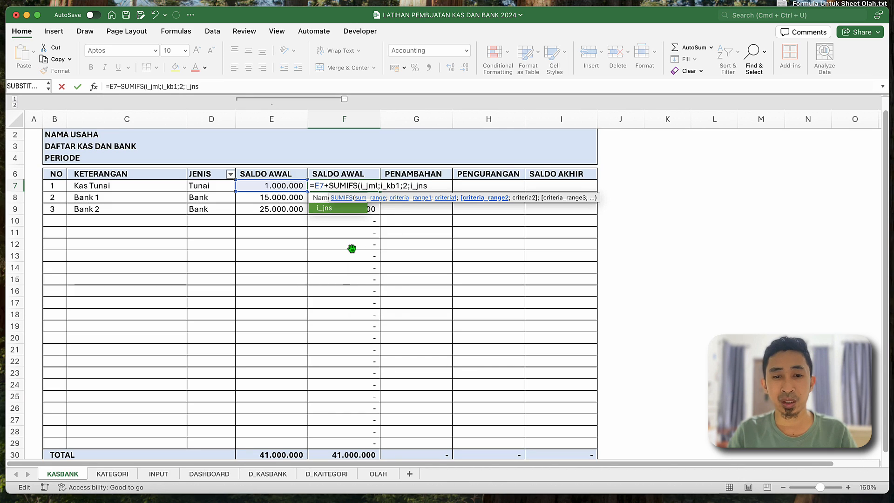
type(";")
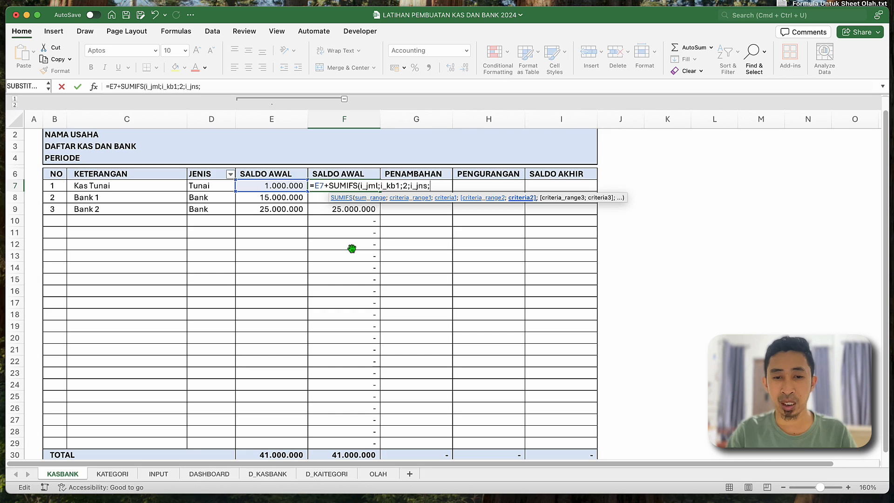
type("\"Uang Masuk\";")
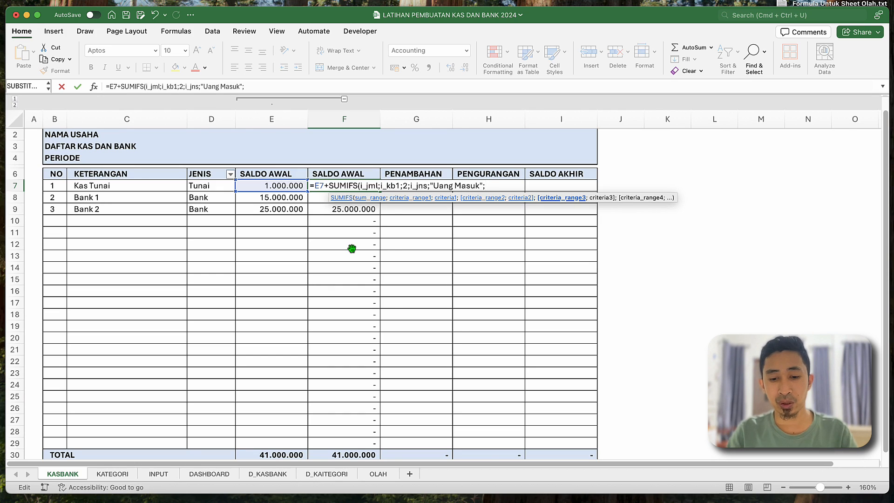
- Add the criteria i_cek equal to TRUE and i_kas matching C7, and close the SUMIFS function
type("i")
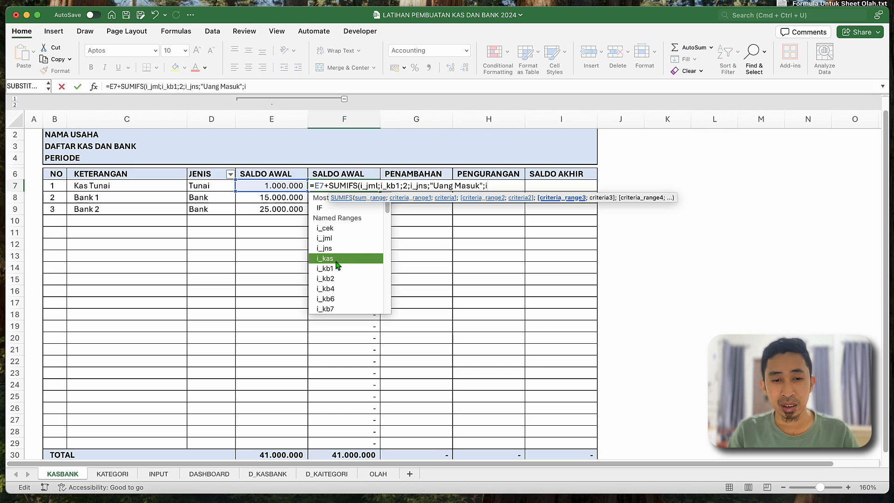
double_click(335, 228)
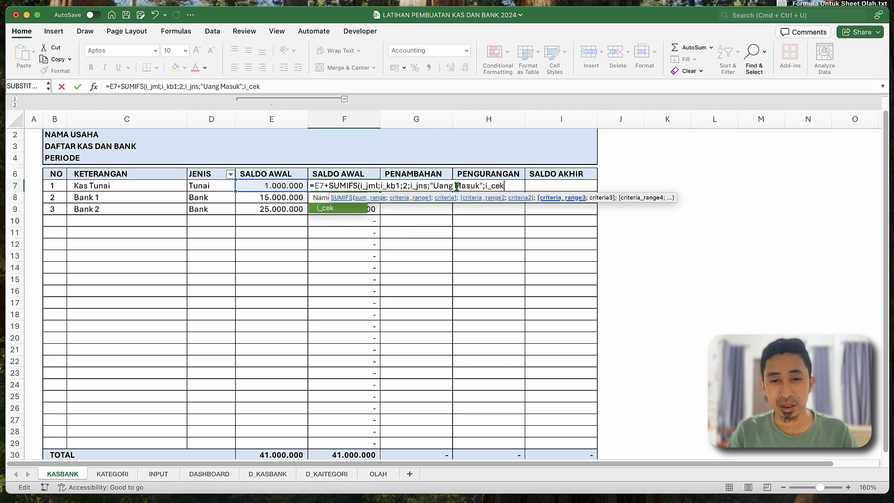
type(";")
type("TR")
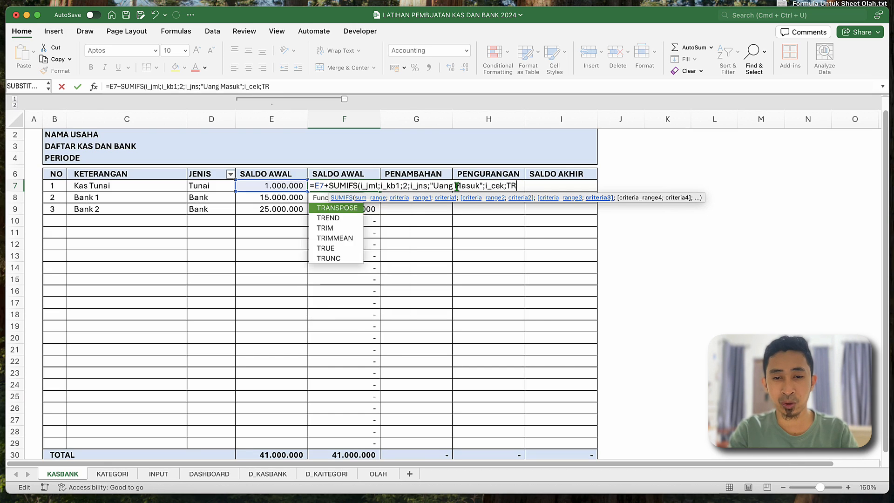
type("UE;")
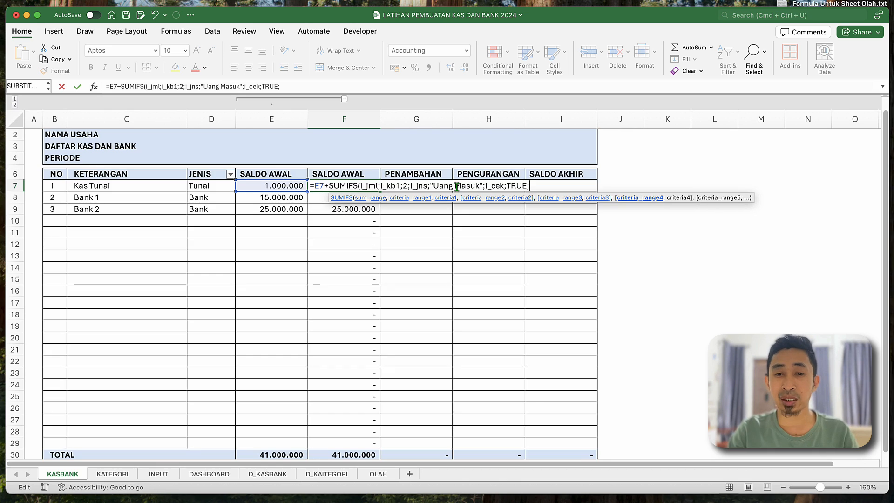
type("i")
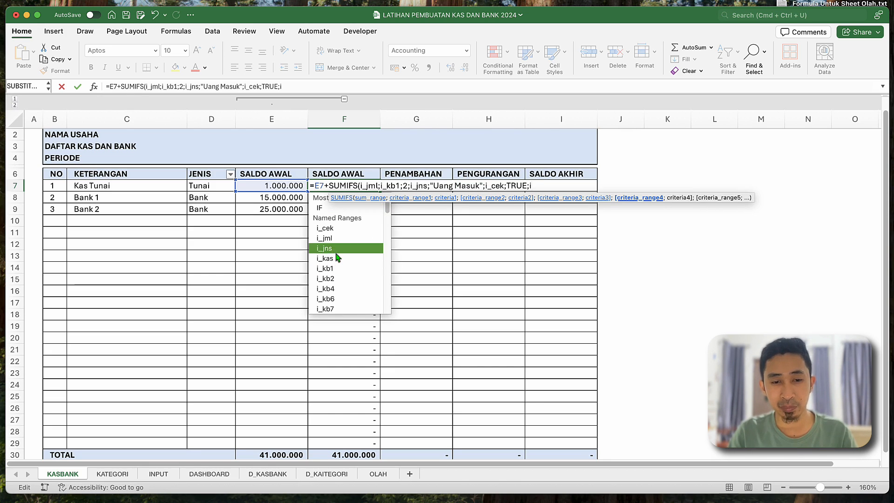
type("_kas")
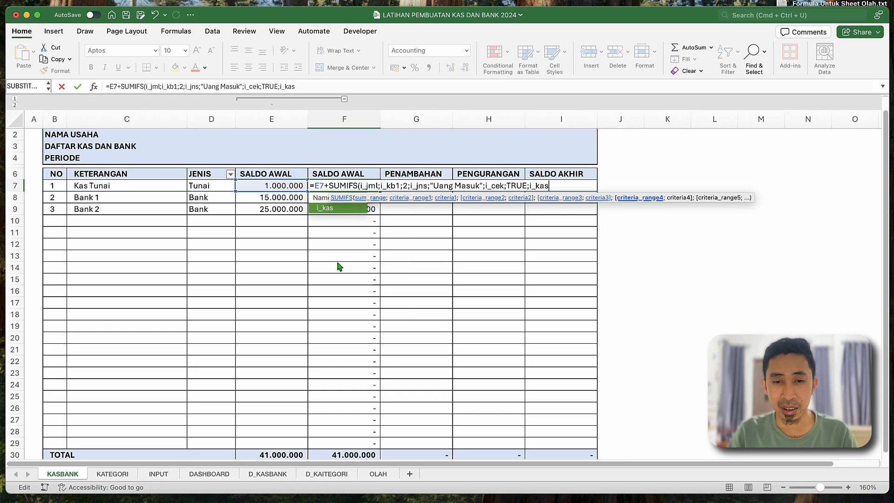
type(";")
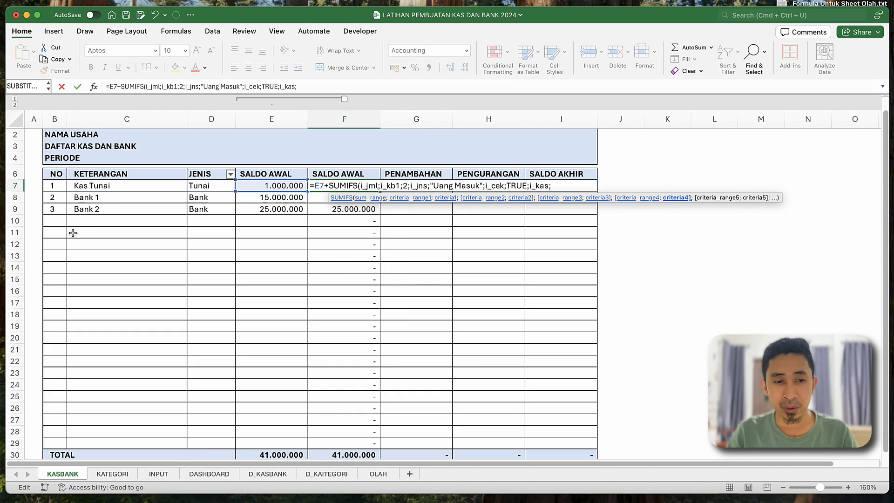
left_click(93, 188)
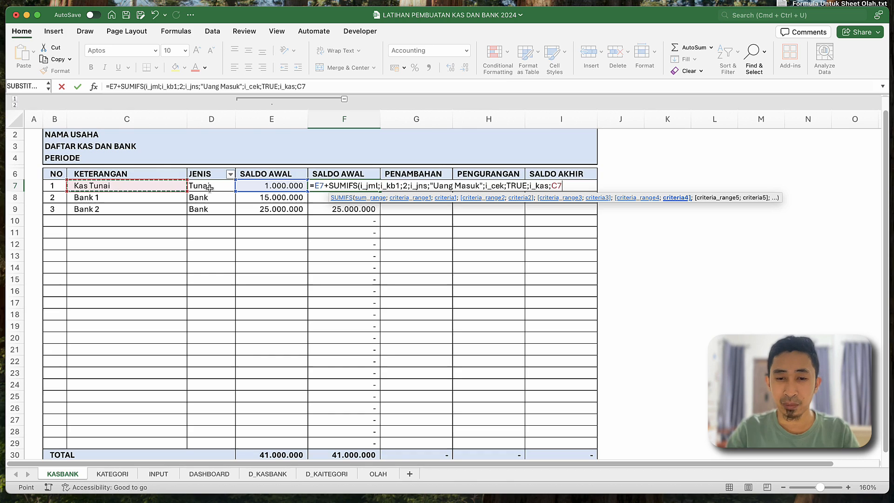
type(")")
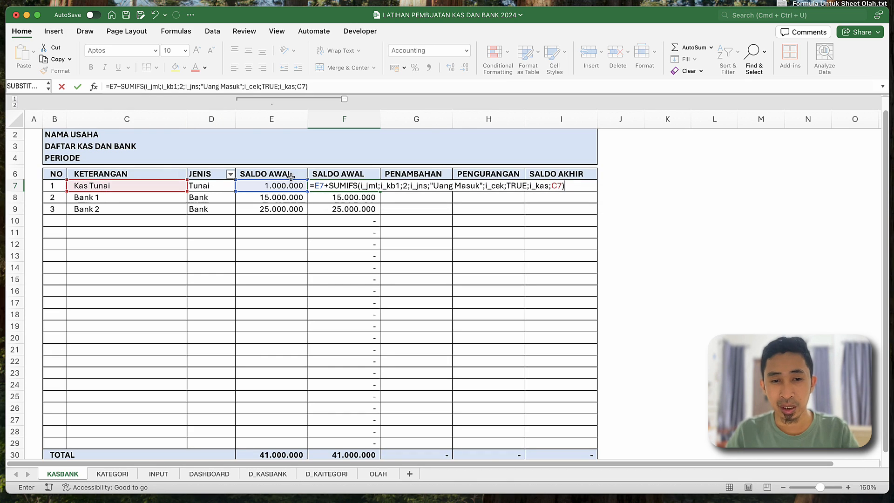
- Copy the whole SUMIFS term, add the copy to the F7 formula with a plus sign, and change its transaction type to "Mutasi In"
left_click(329, 186)
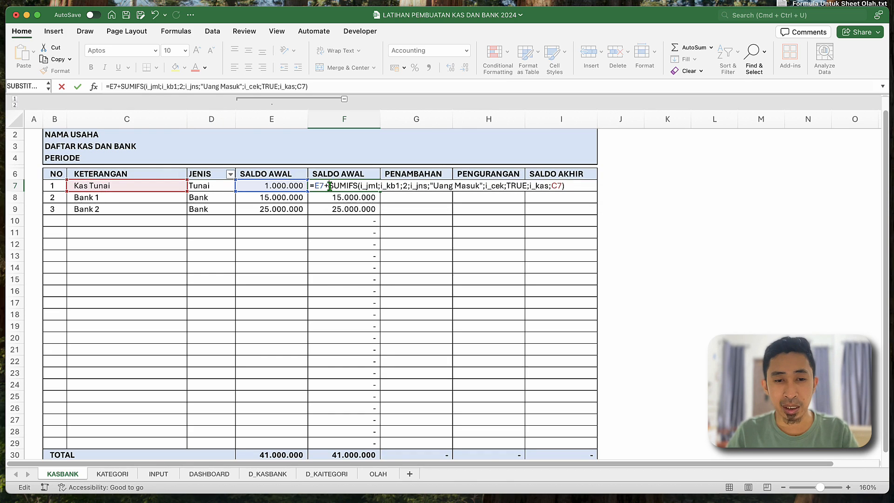
left_click(569, 186, "shift")
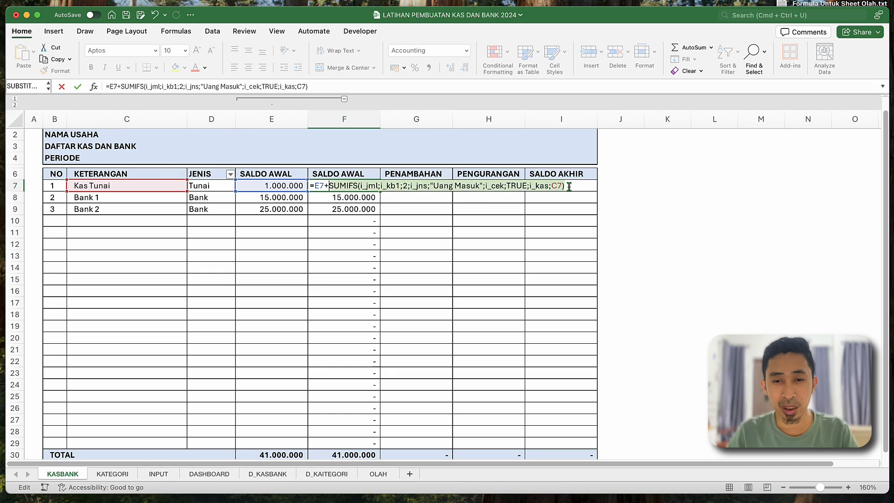
right_click(529, 187)
left_click(542, 204)
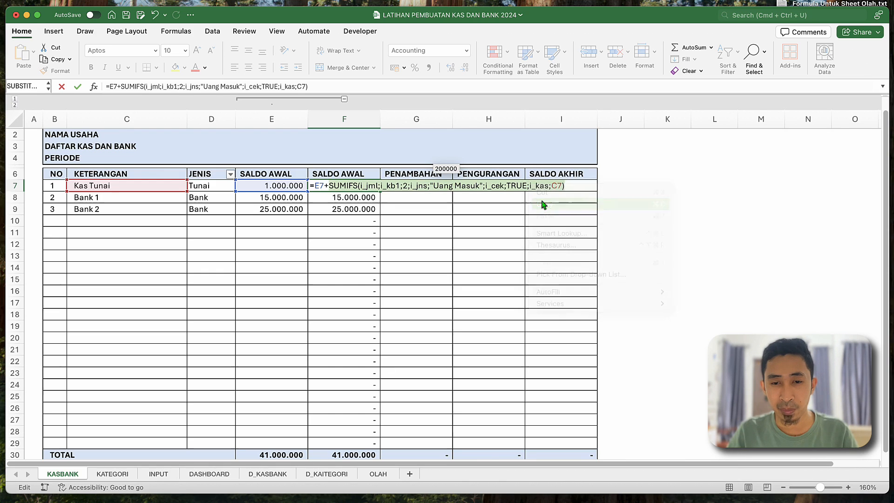
left_click(572, 190)
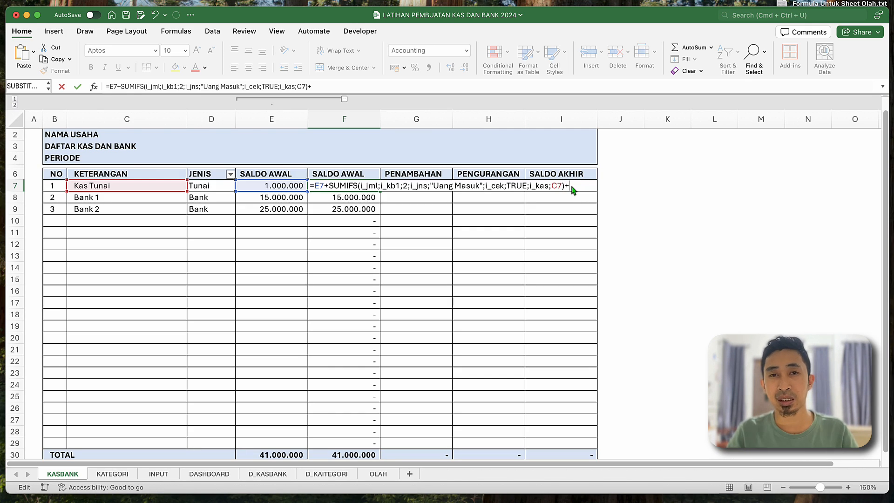
key("super+v")
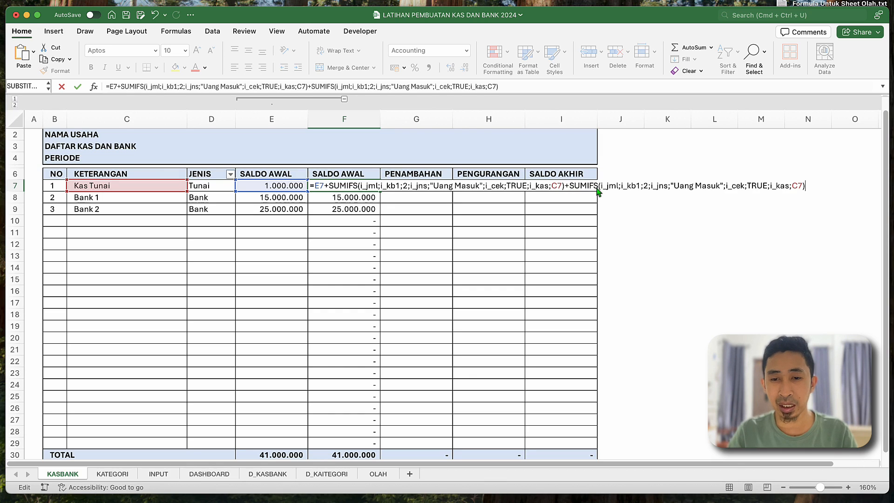
left_click(721, 188)
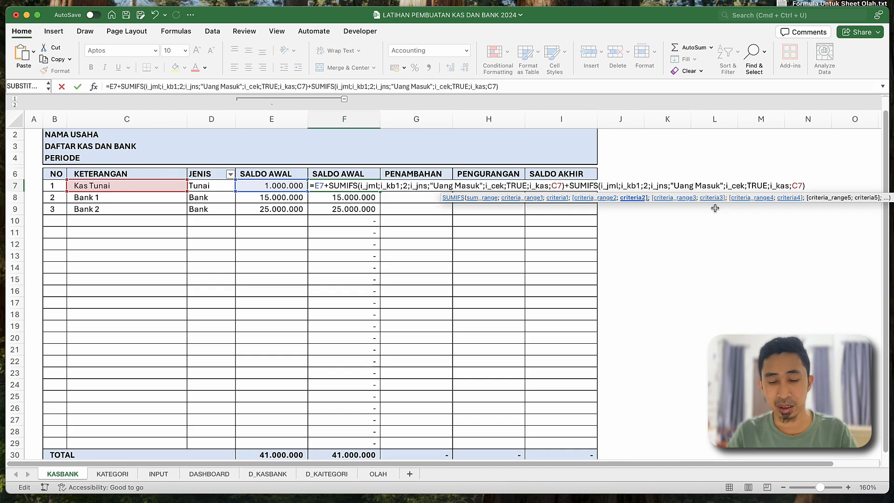
key("alt+shift+Left")
key("alt+shift+Left")
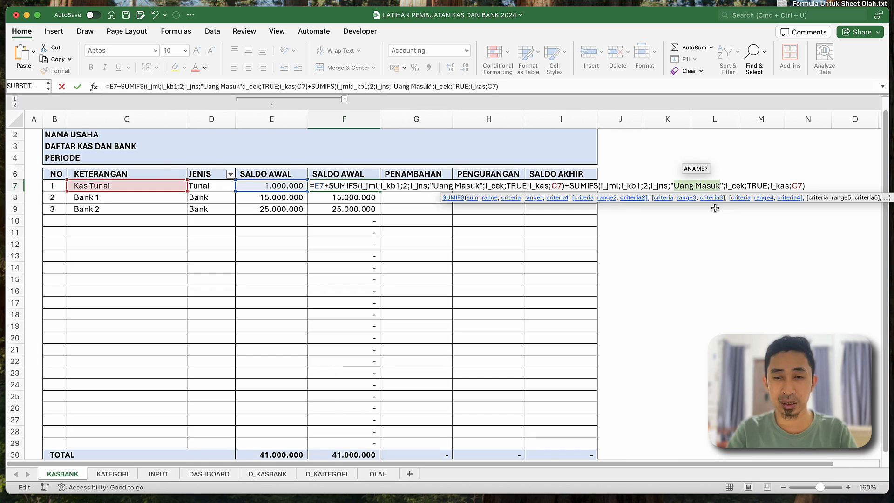
type("Mutasi In")
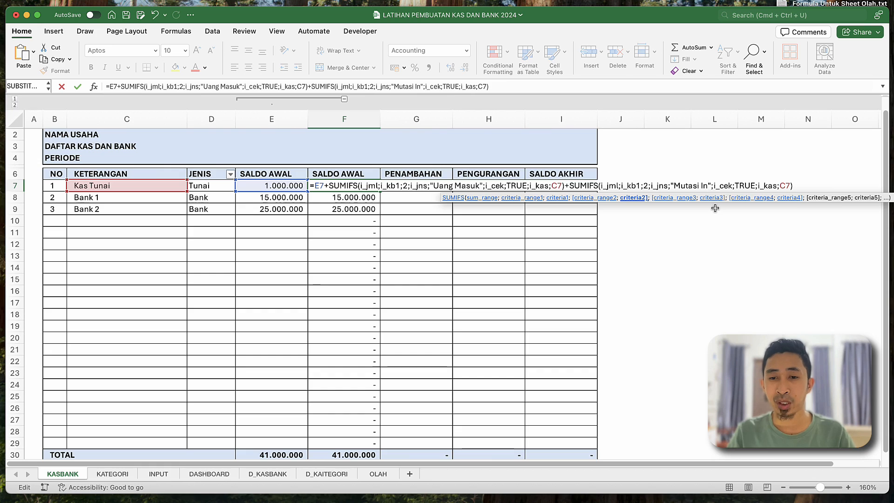
- Subtract another copy of the SUMIFS term in the F7 formula, with "Uang Keluar" as its transaction type
left_click(800, 185)
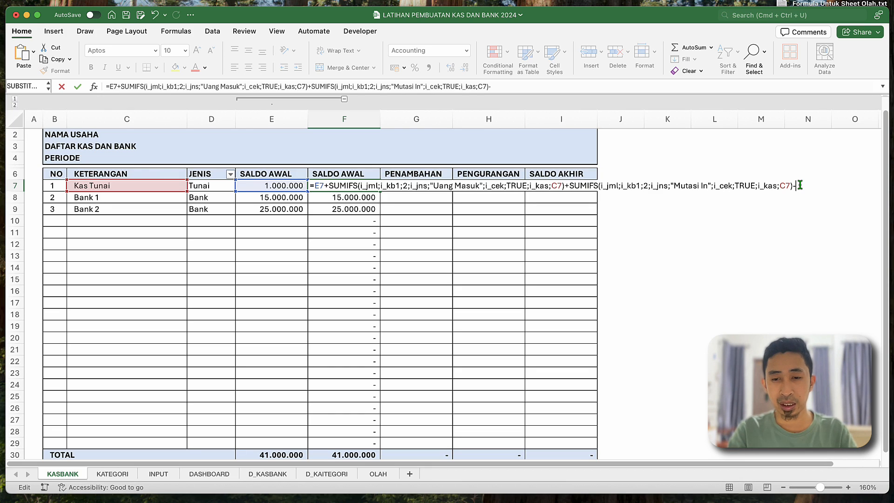
key("super+v")
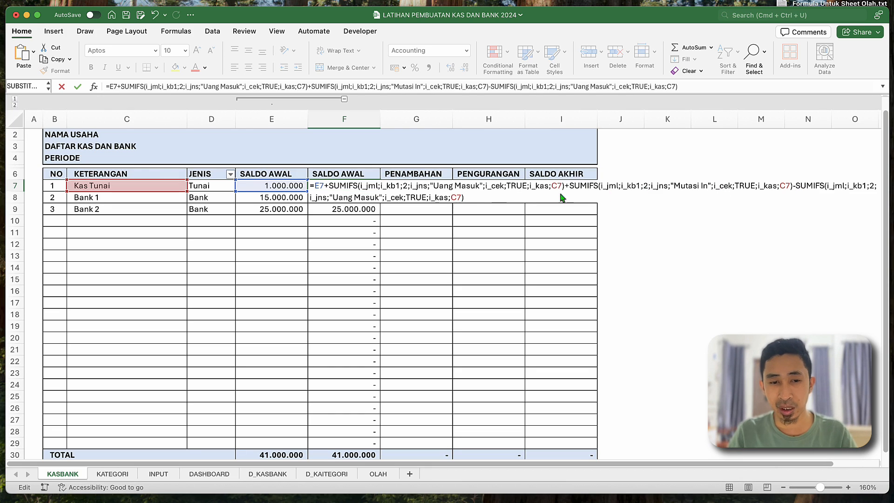
left_click(381, 201)
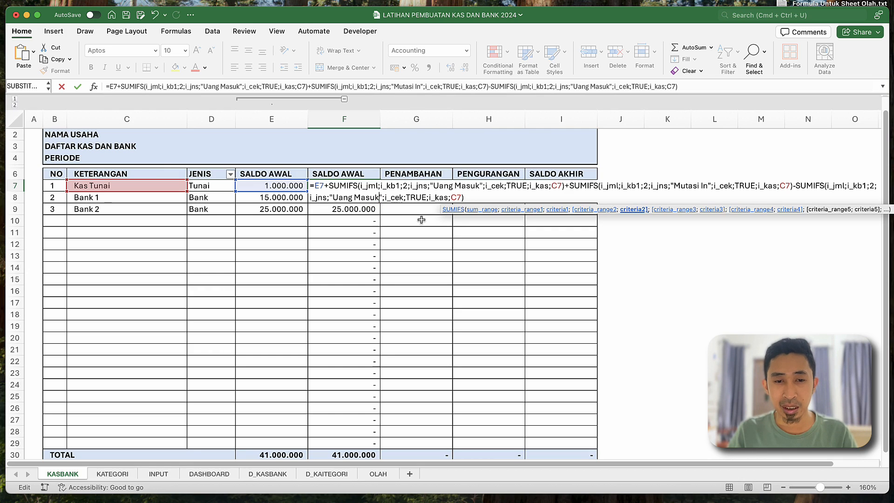
left_click(334, 198, "shift")
type("Uang Keluar")
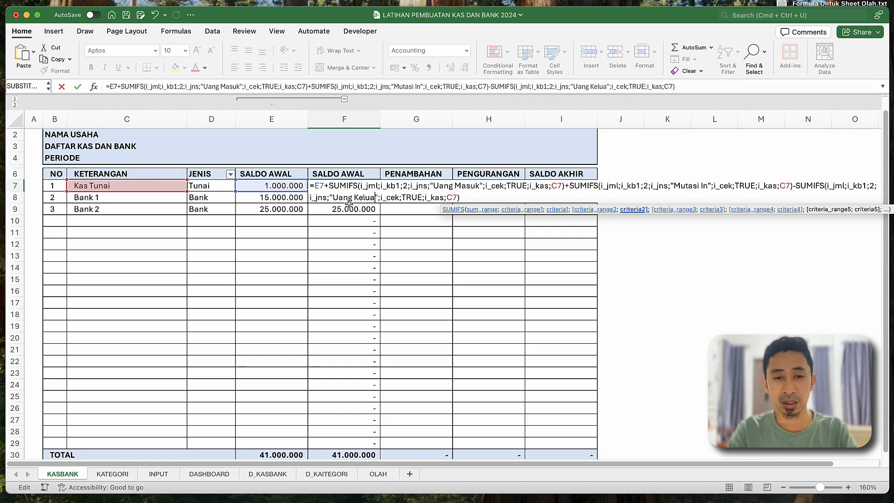
- Subtract one more copy of the SUMIFS term with transaction type "Mutasi Out", and commit the formula in F7
left_click(476, 197)
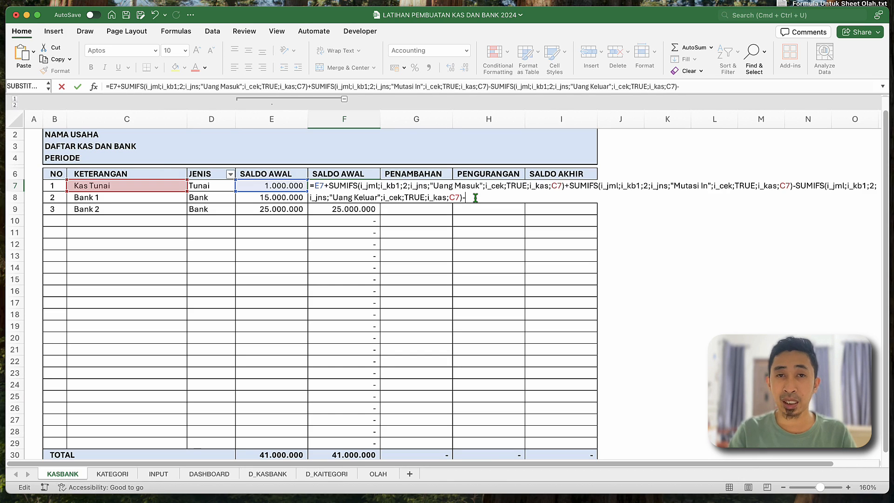
type("SUMIFS(i_jml;i_kb1;2;i_jns;\"Uang Masuk\";i_cek;TRUE;i_kas;C7)")
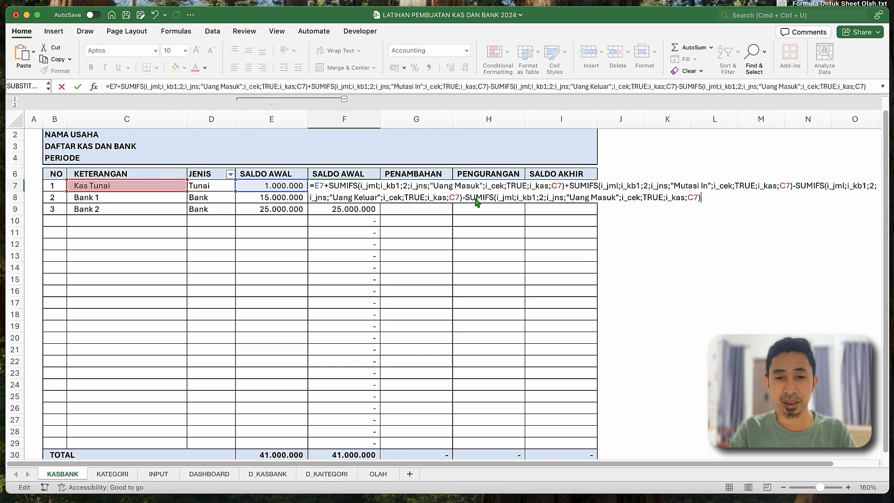
left_click(615, 199)
key("shift+alt+Left")
key("shift+alt+Left")
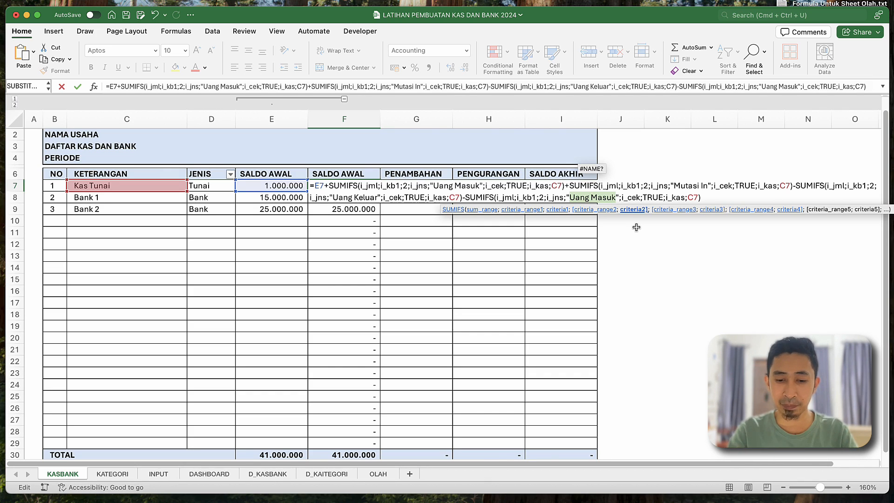
type("Mutasi Out")
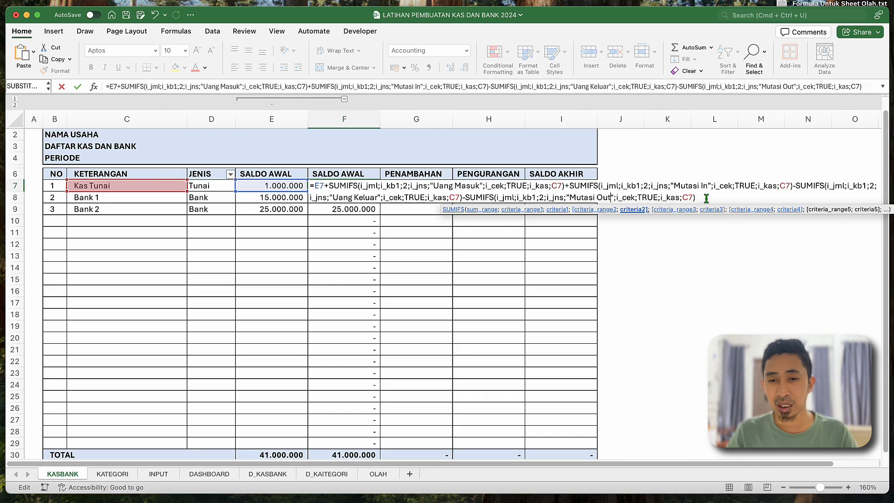
left_click(706, 198)
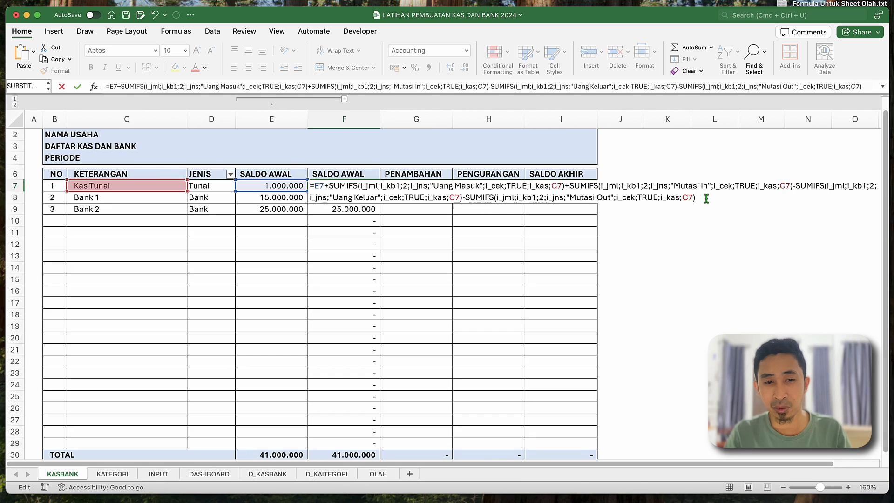
key("ctrl+Return")
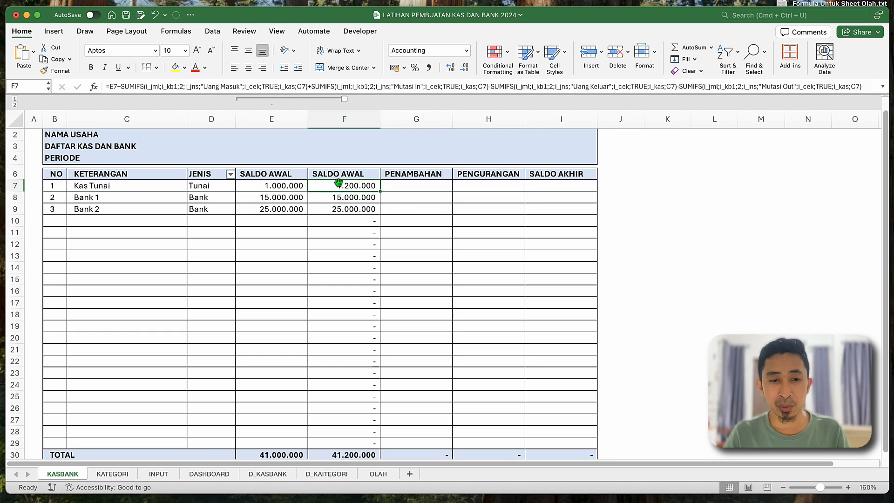
- Compare Kas Tunai's computed Saldo Awal in F7 with the accounts and amounts of the first transactions on the INPUT sheet
left_click(365, 197)
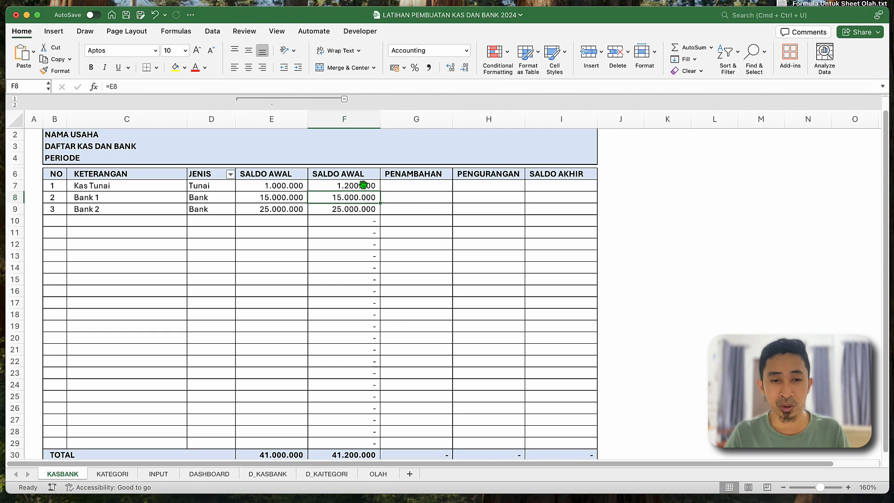
left_click(362, 186)
left_click(173, 475)
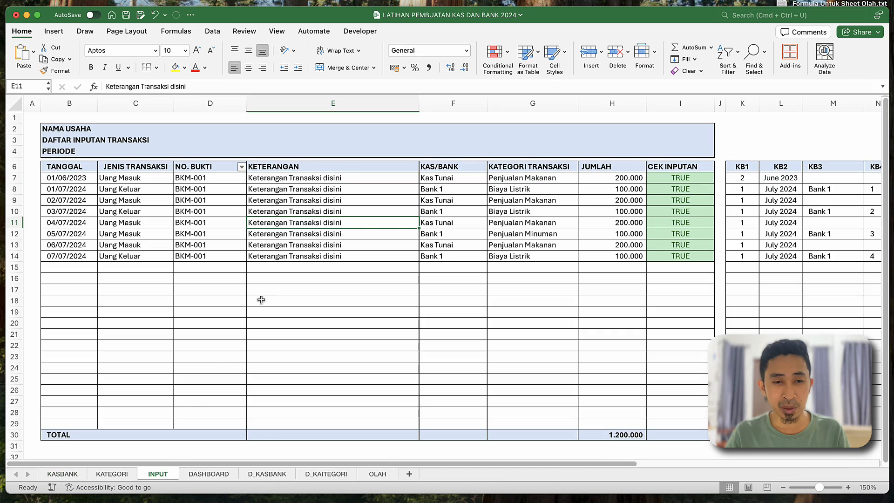
left_click(457, 199)
left_click(614, 180)
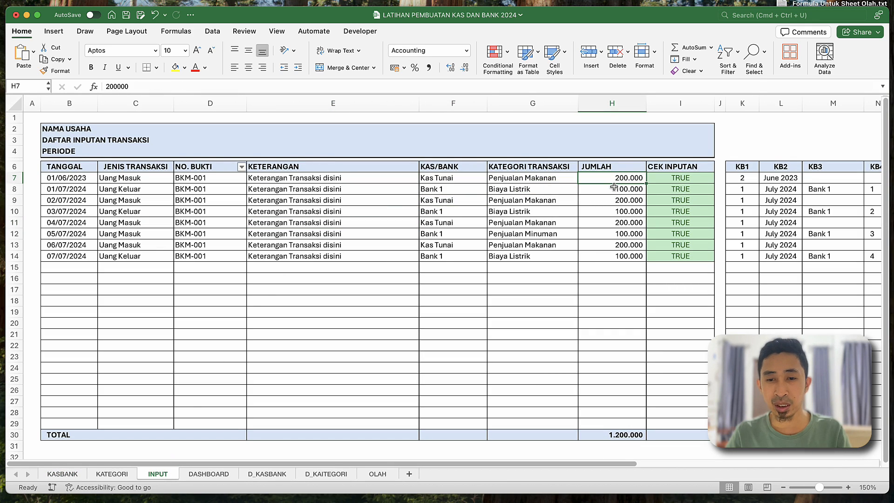
left_click(613, 188)
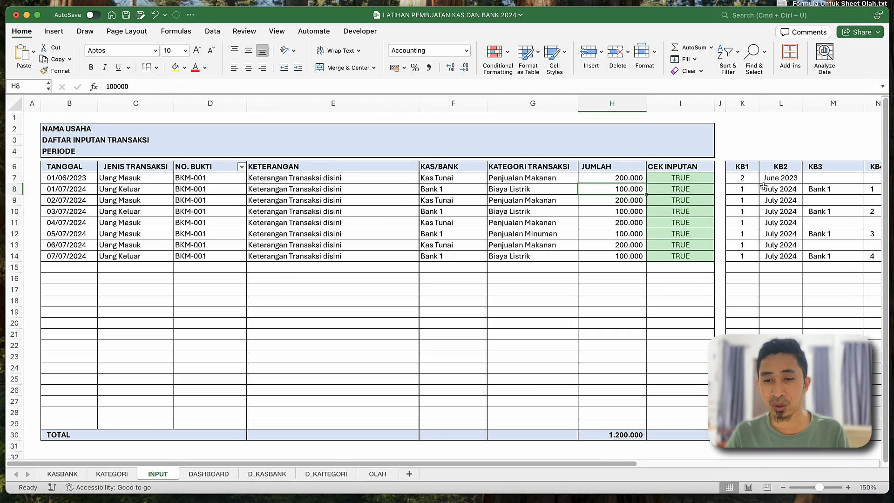
- Set the date of the second transaction, in B8 of the INPUT sheet, to 01/07/2023 and check its KB1 code
left_click(79, 189)
double_click(79, 189)
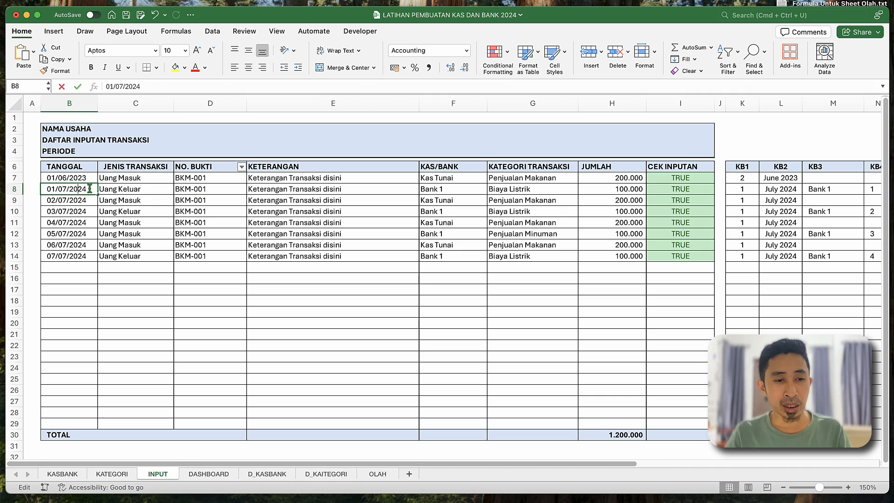
left_click(89, 190)
key("BackSpace")
type("3")
key("Return")
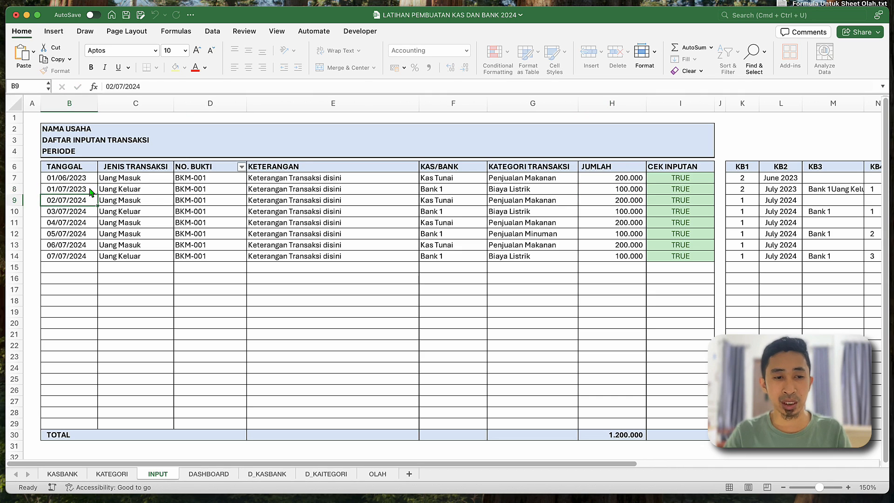
left_click(744, 189)
left_click(742, 177)
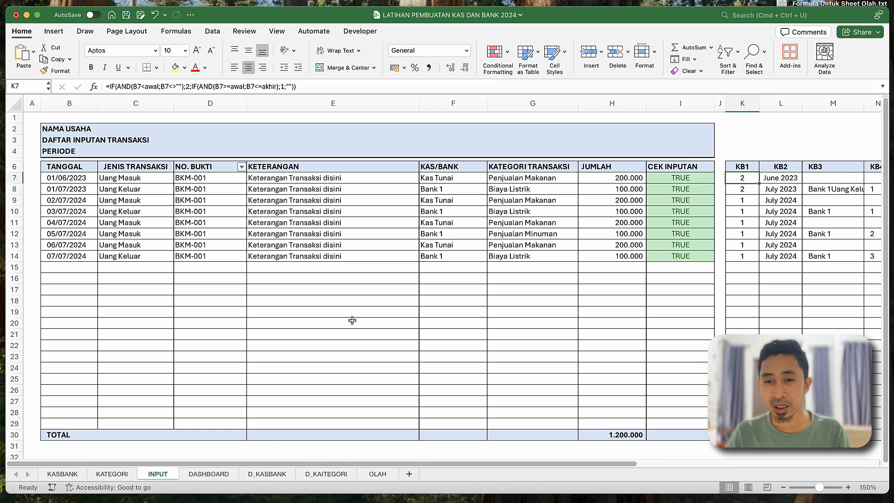
- Review the Saldo Awal formulas and values in F7 and F8 on the KASBANK sheet
left_click(62, 473)
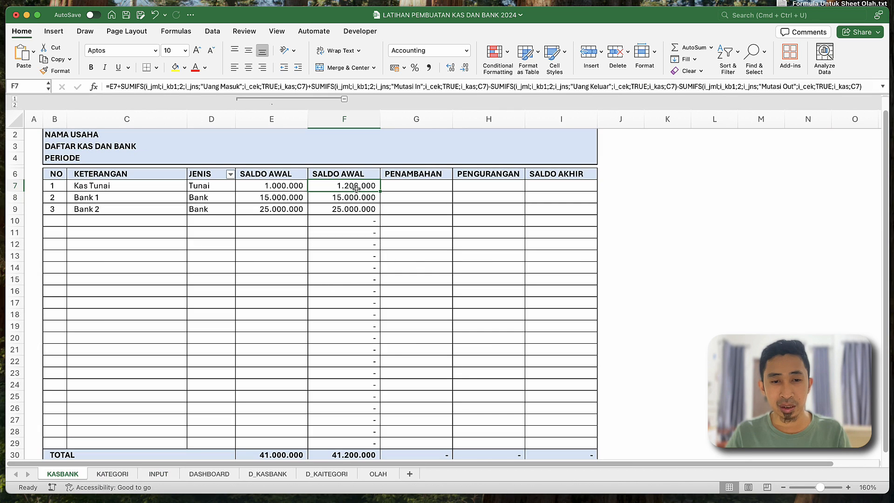
left_click(364, 204)
left_click(365, 185)
left_click(340, 282)
left_click(352, 186)
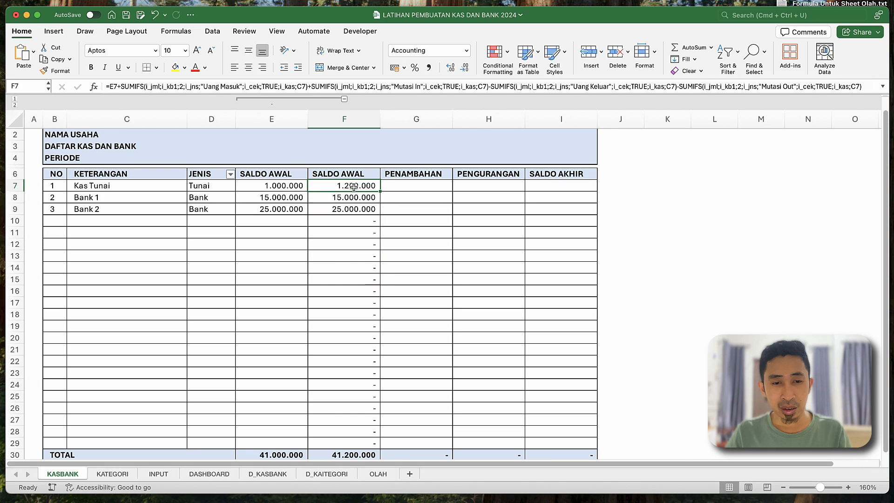
double_click(354, 186)
key("Return")
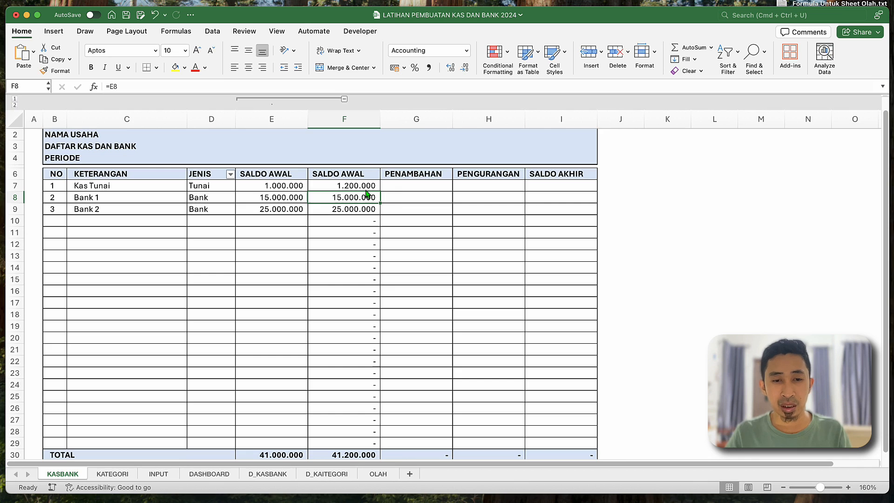
key("Up")
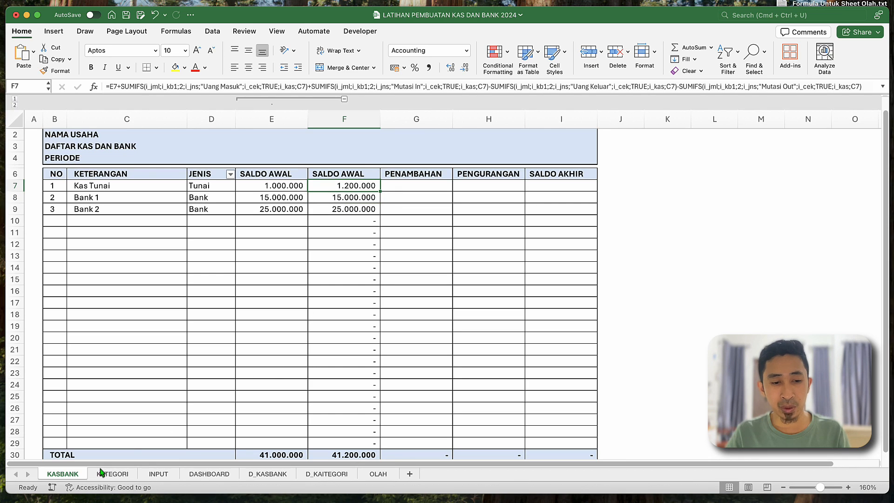
- Look over the KATEGORI sheet, and examine the account and amount of the Bank 1 transaction in row 8 of the INPUT sheet
left_click(121, 474)
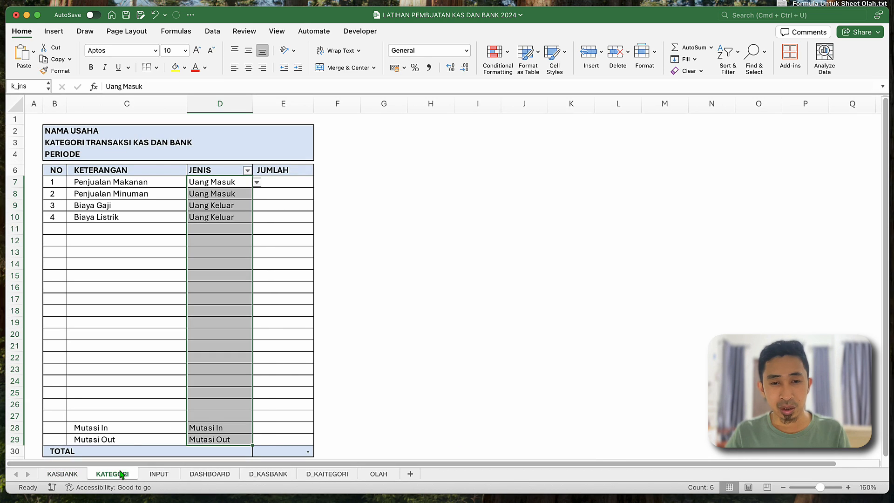
left_click(75, 475)
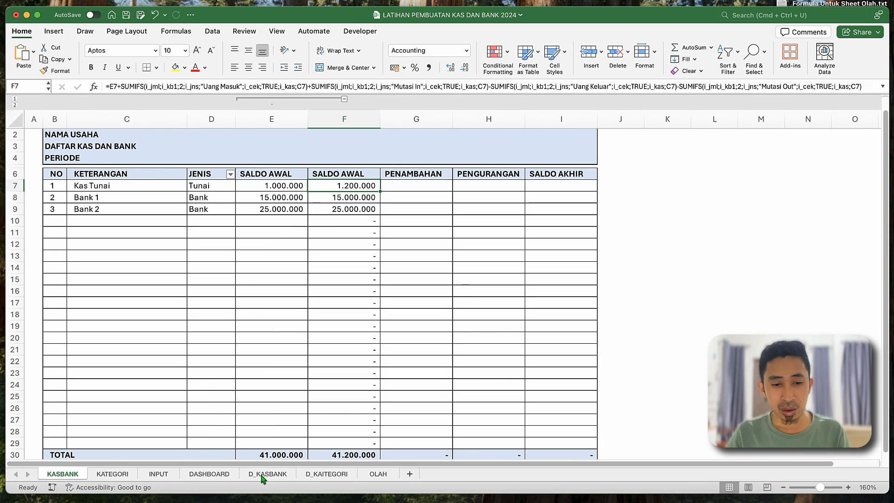
left_click(163, 474)
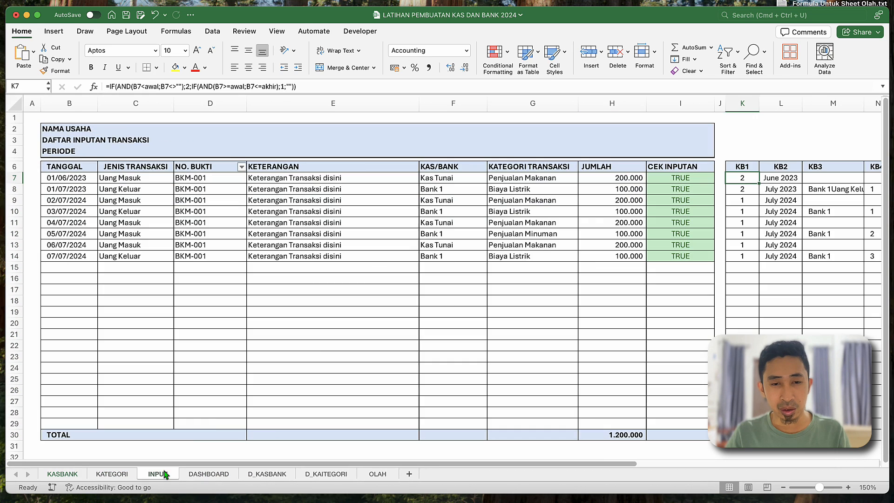
left_click(621, 192)
left_click(526, 199)
left_click(445, 199)
left_click(447, 189)
left_click(625, 189)
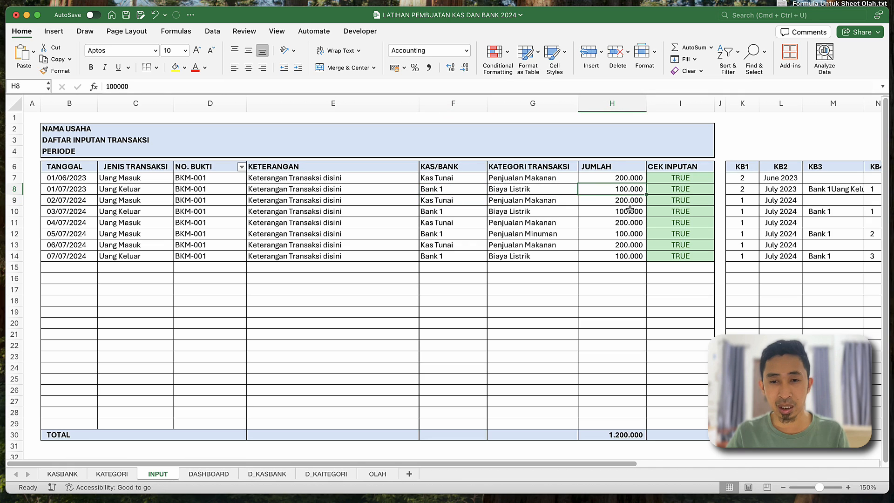
- Copy the Saldo Awal formula from F7 on the KASBANK sheet to F8:F29 and check Bank 1's balance
left_click(64, 473)
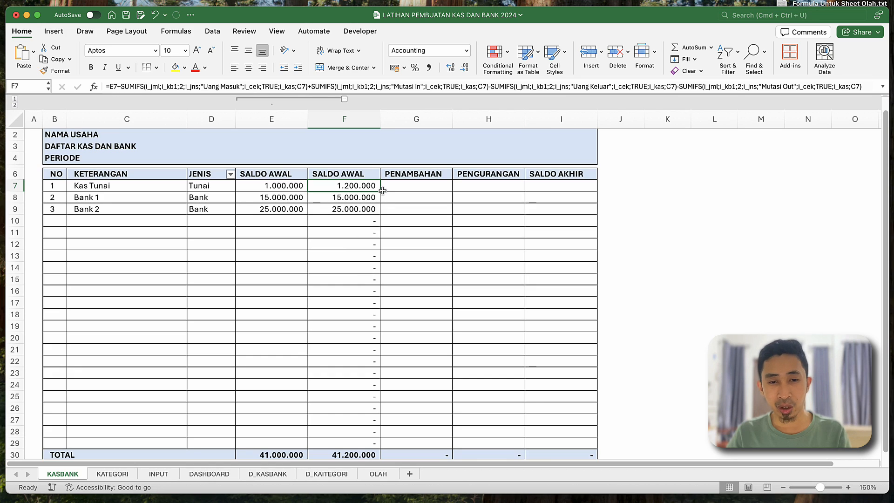
key("super+c")
key("Down")
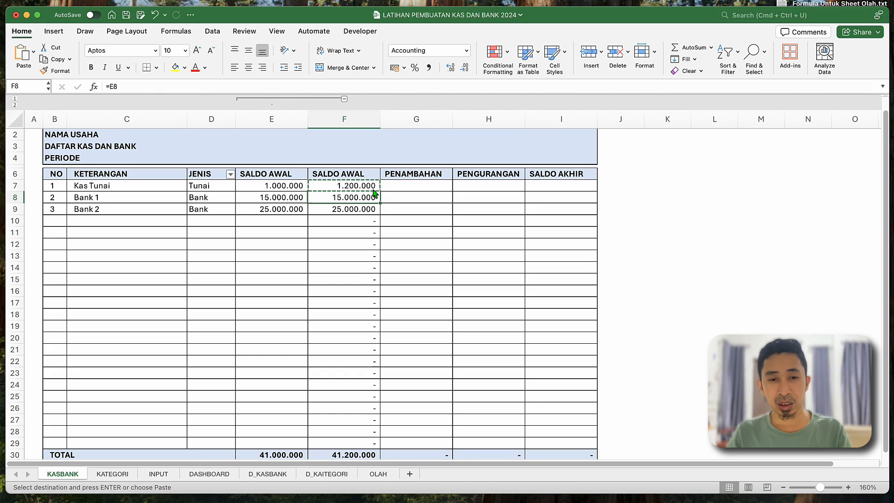
left_click(359, 442, "shift")
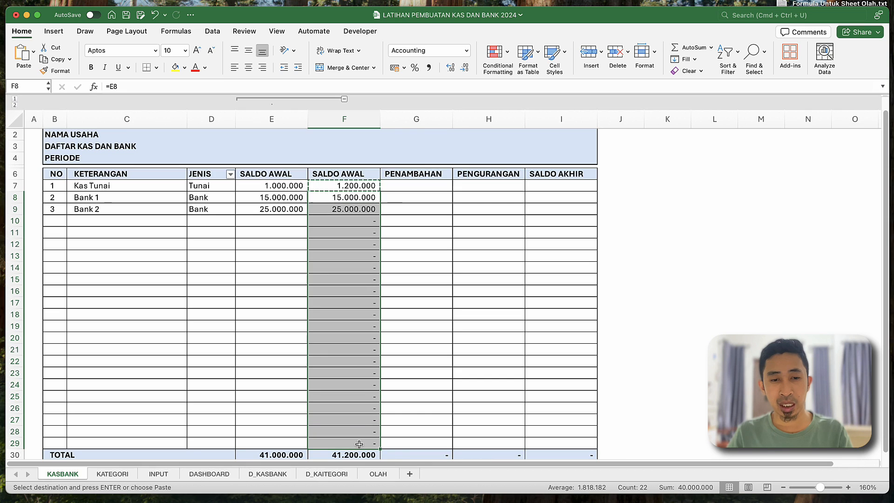
right_click(359, 364)
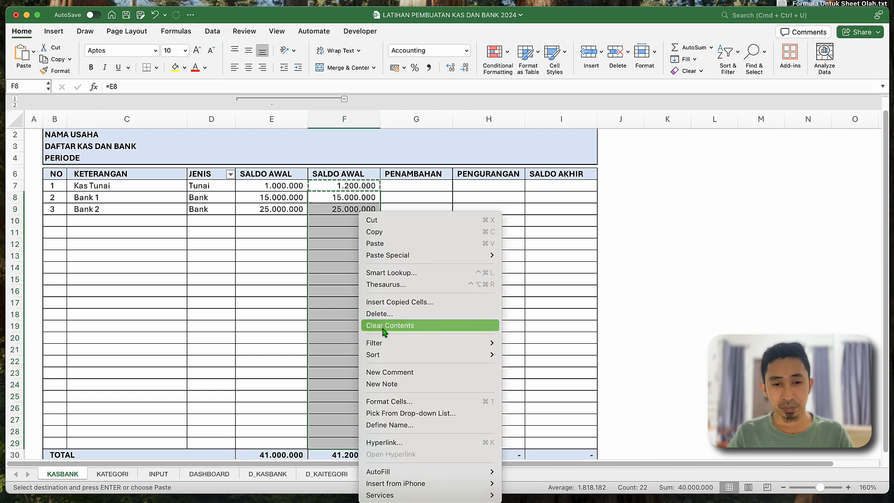
left_click(372, 243)
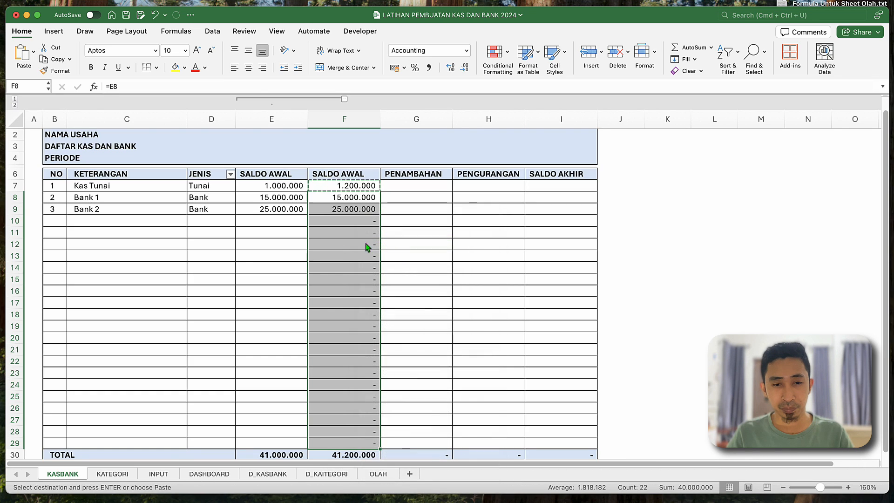
left_click(247, 258)
left_click(368, 197)
key("Escape")
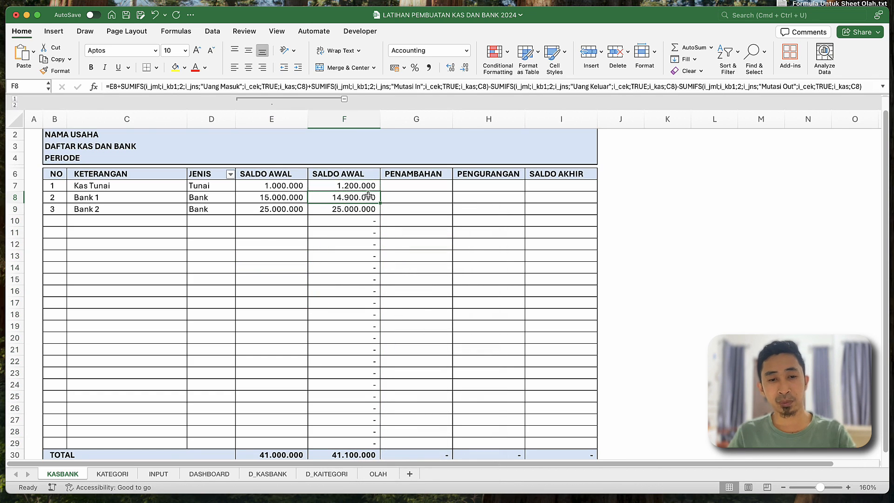
left_click(259, 197)
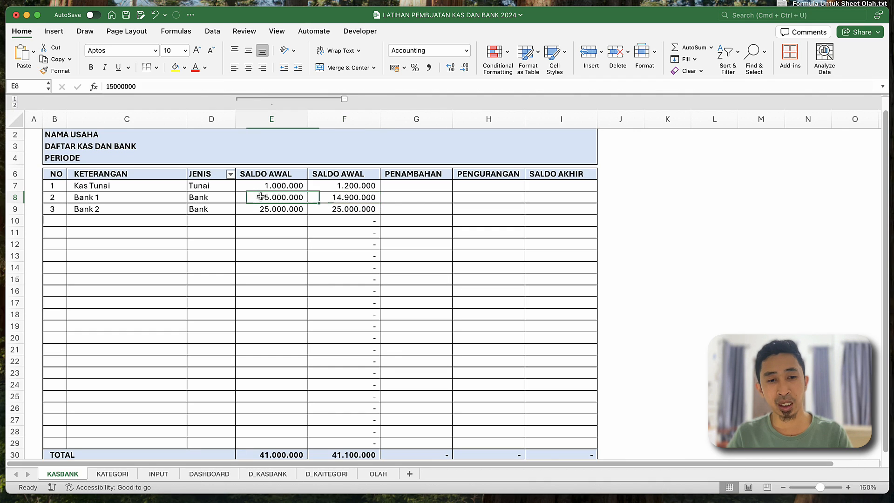
left_click(337, 196)
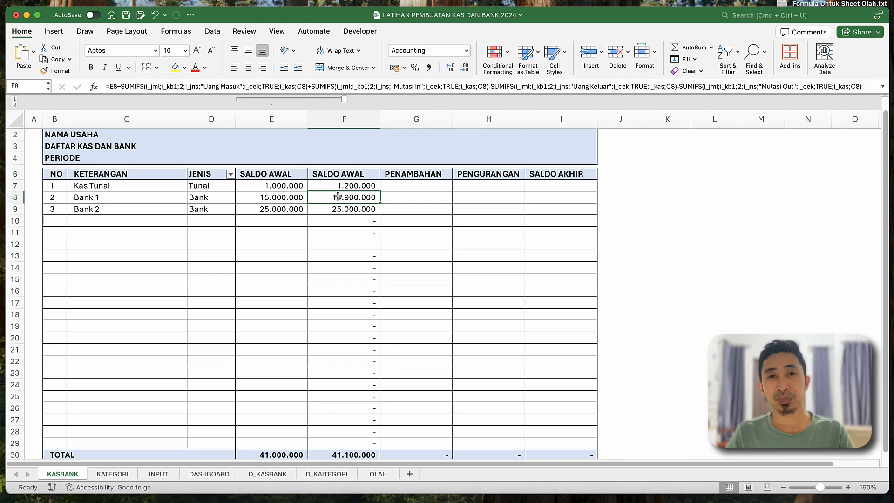
left_click(400, 181)
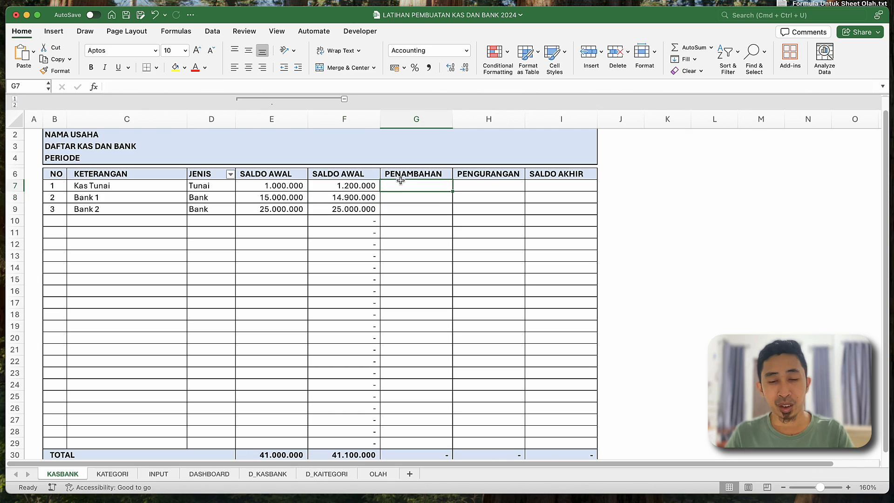
left_click(407, 204)
left_click(408, 186)
left_click(419, 202)
left_click(419, 175)
left_click(424, 185)
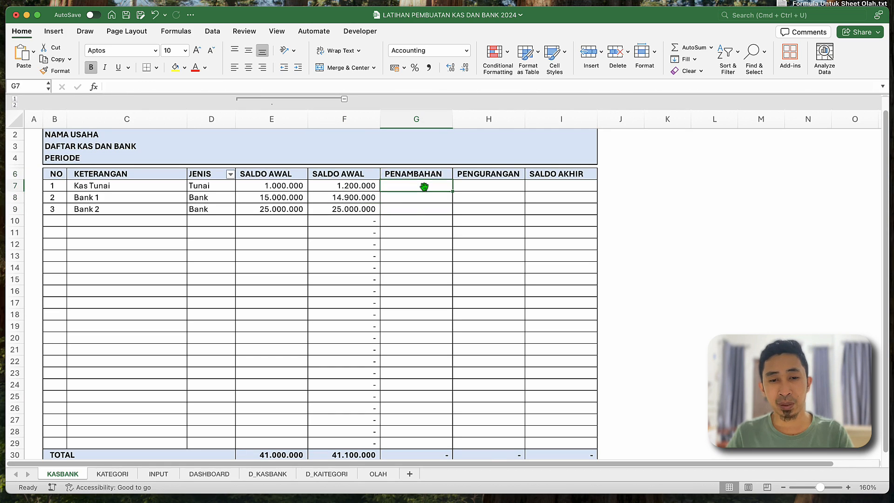
double_click(424, 186)
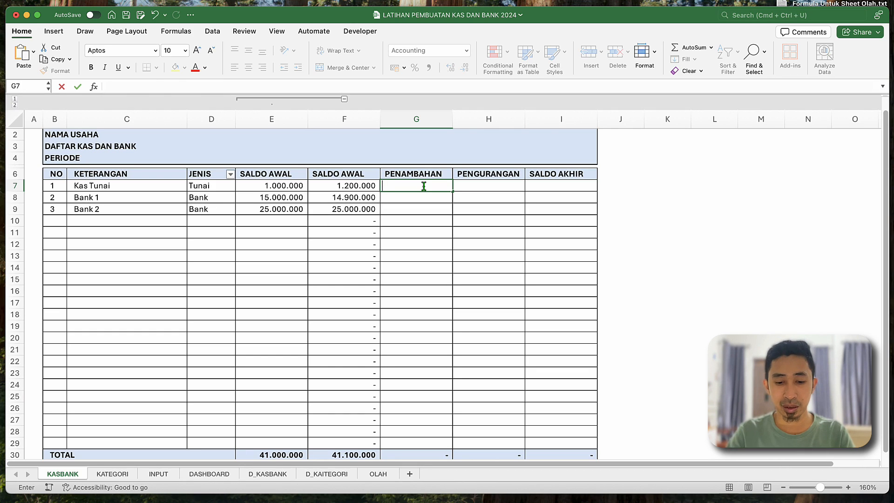
type("1.200.000")
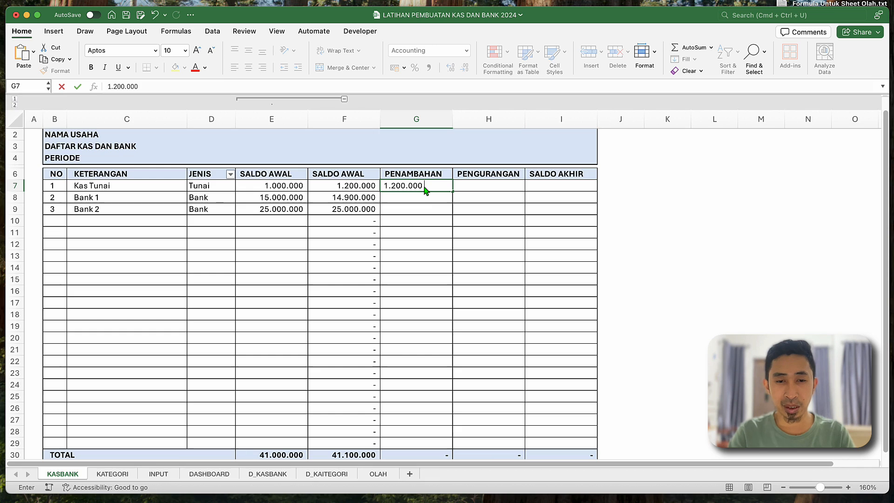
double_click(424, 187)
key("BackSpace")
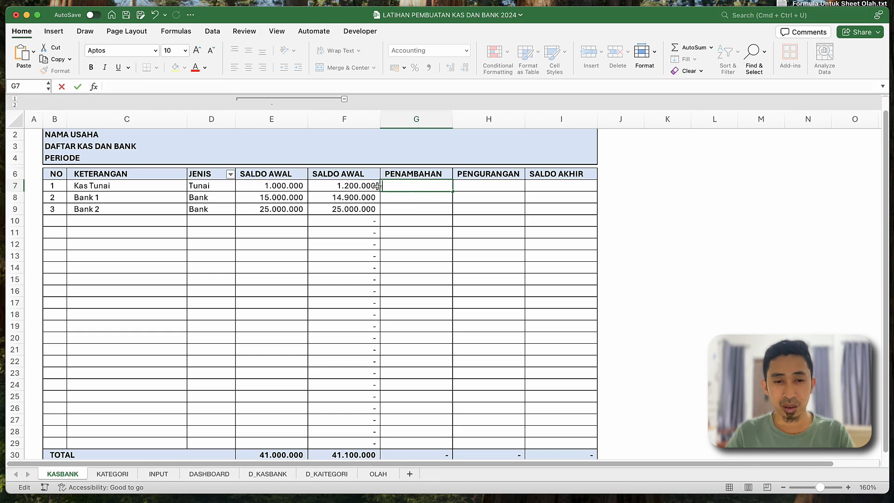
key("Escape")
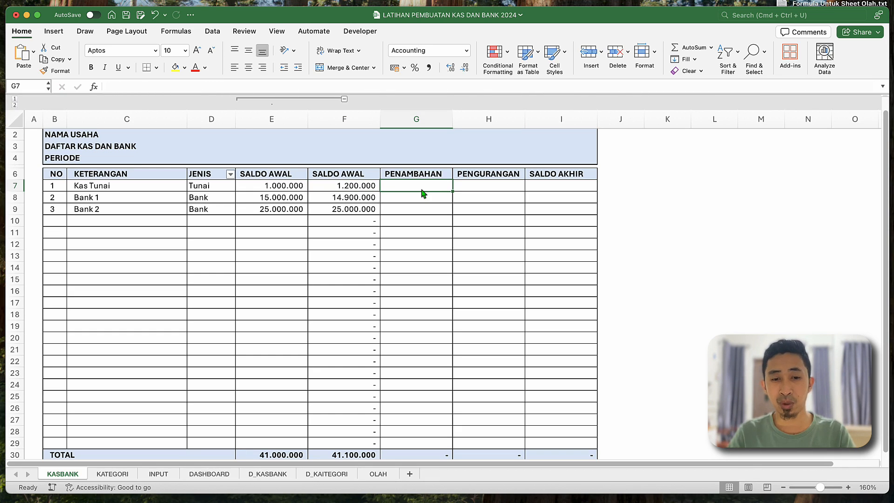
- Start a SUMIFS formula in G7 under PENAMBAHAN with sum range i_jml and the first criterion i_kb1 equal to 1
type("=sum")
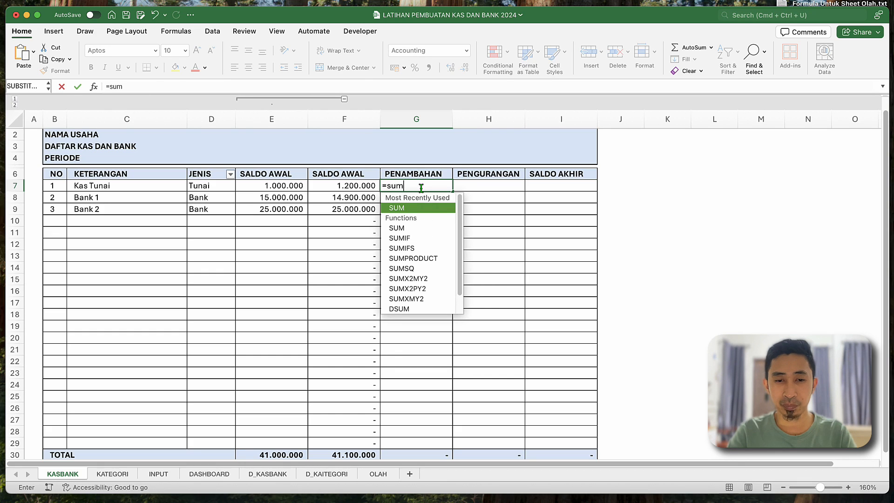
type("if")
double_click(411, 217)
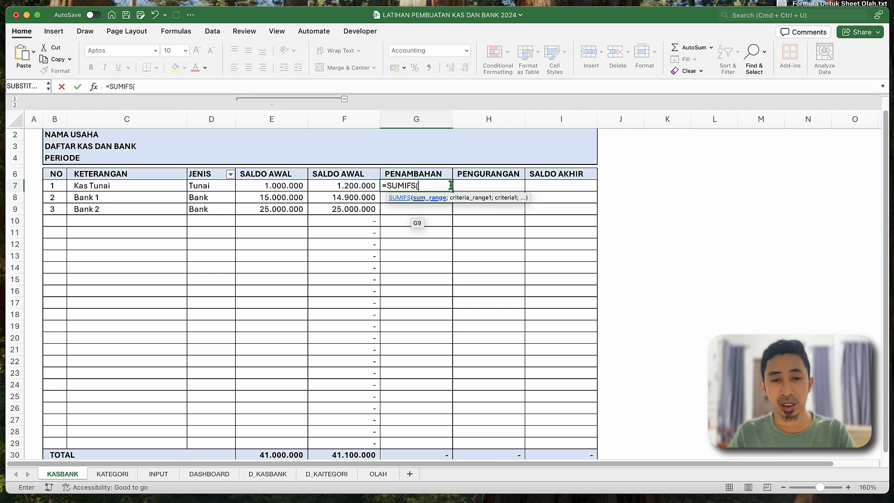
type("i")
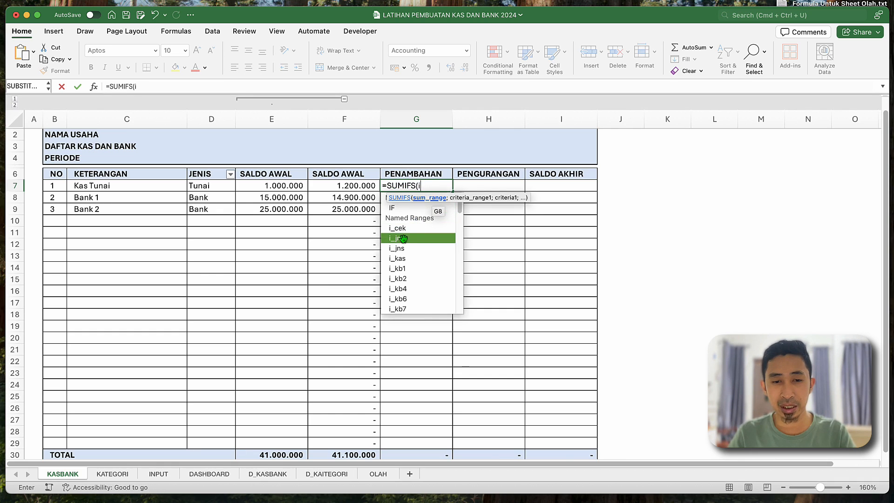
type("_jml;")
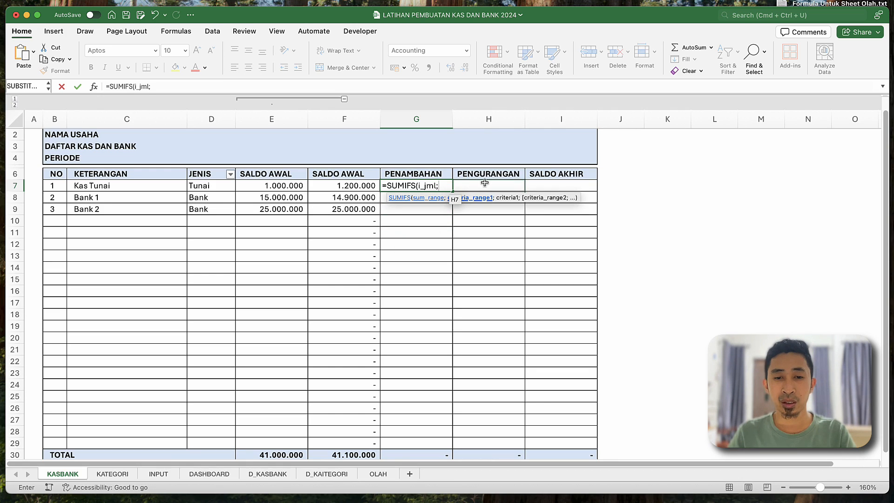
type("i_")
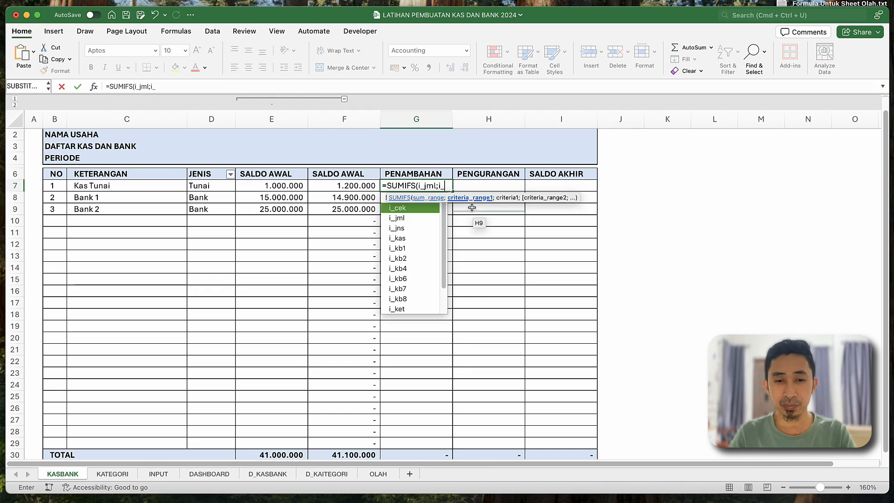
double_click(409, 249)
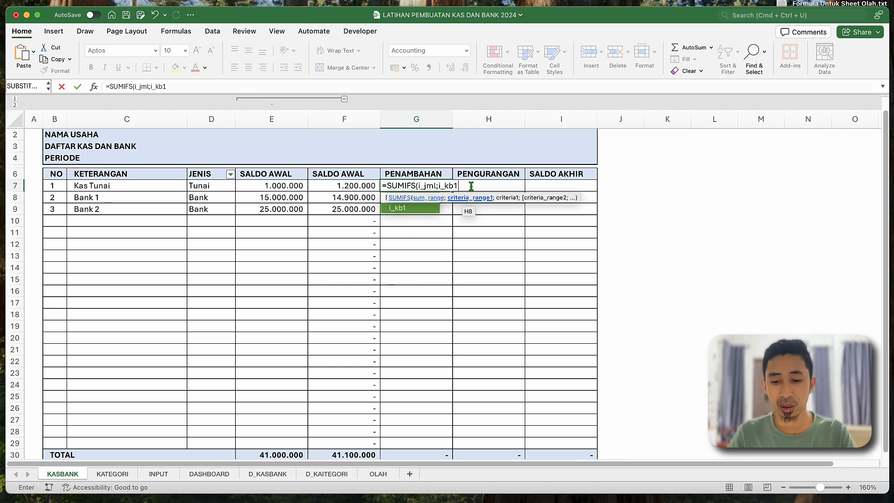
type(";1")
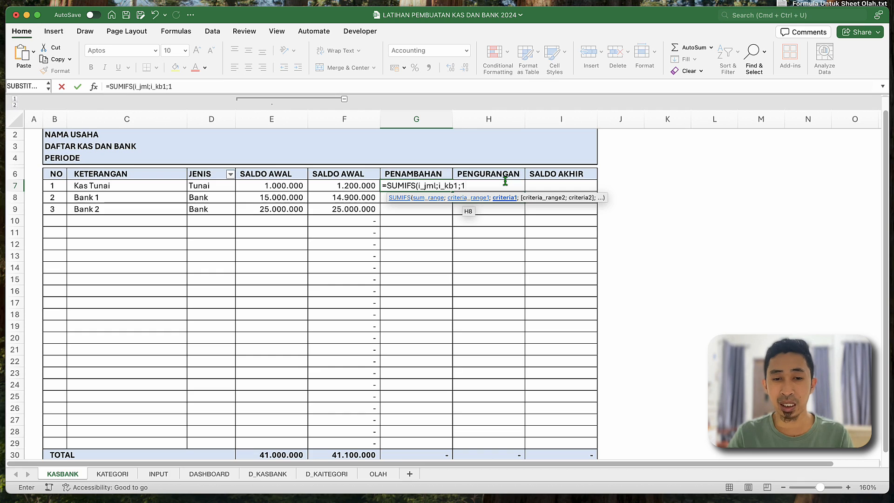
- Add the named range i_jns with the criterion "Uang Masuk" to the SUMIFS formula in G7
type(";i")
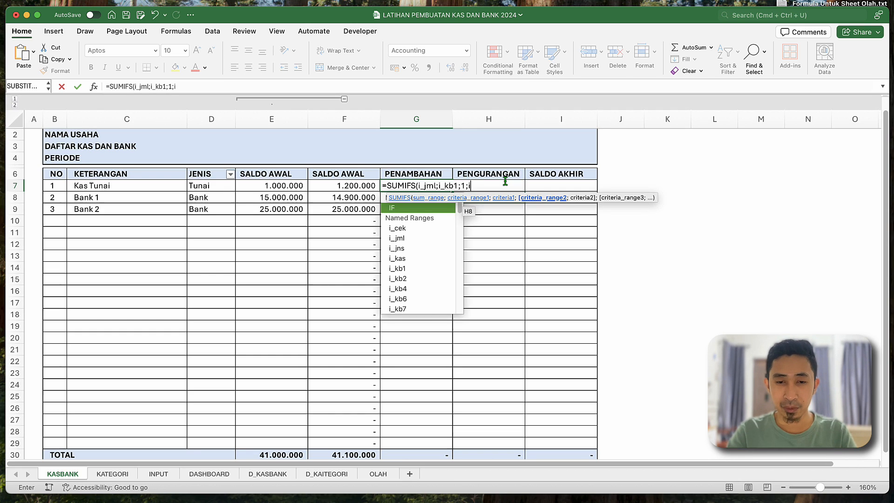
type("_kb")
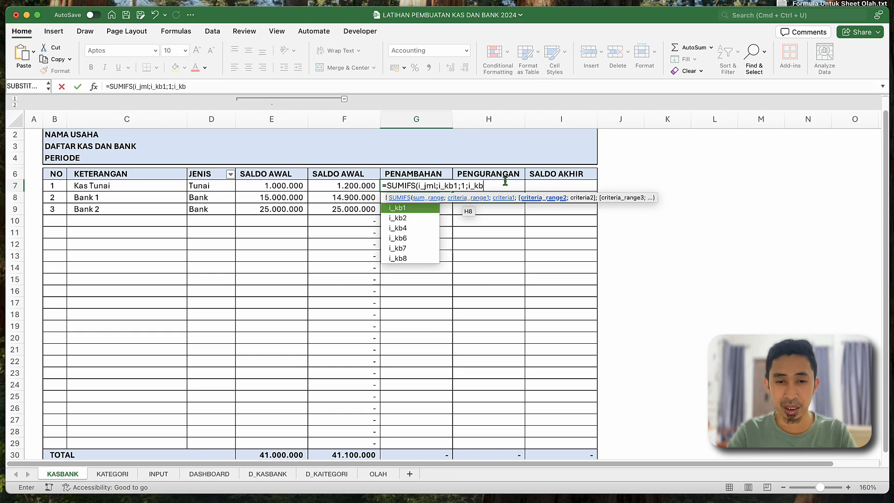
key("BackSpace")
key("BackSpace")
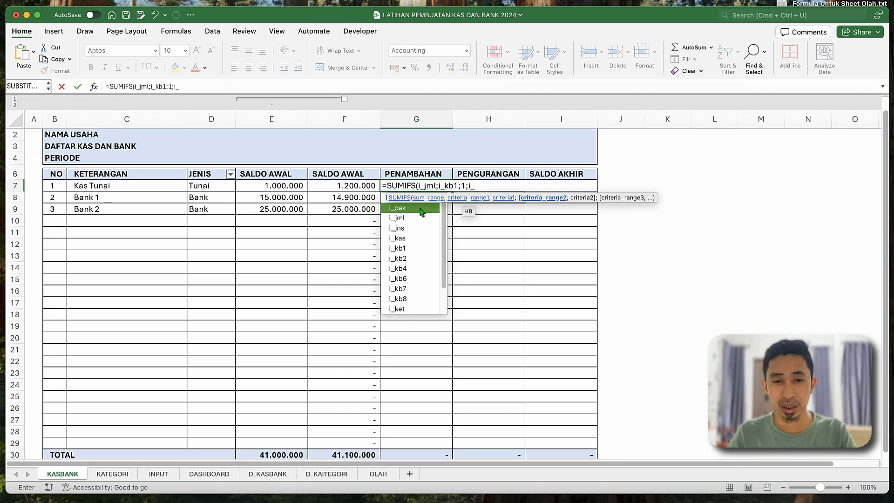
type("jns;")
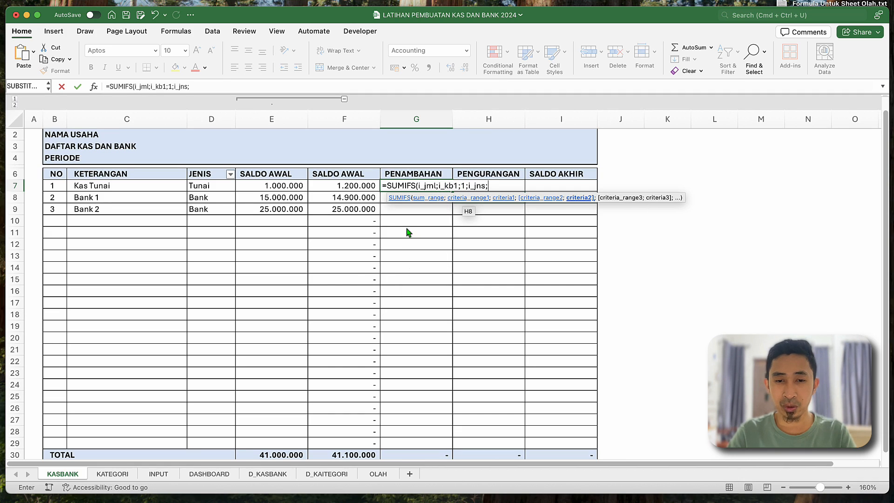
type("\"")
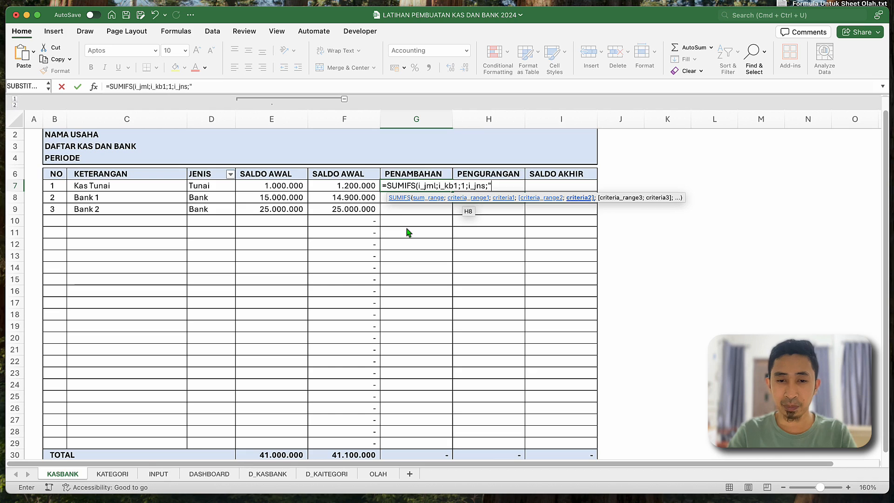
type("Uang Ma")
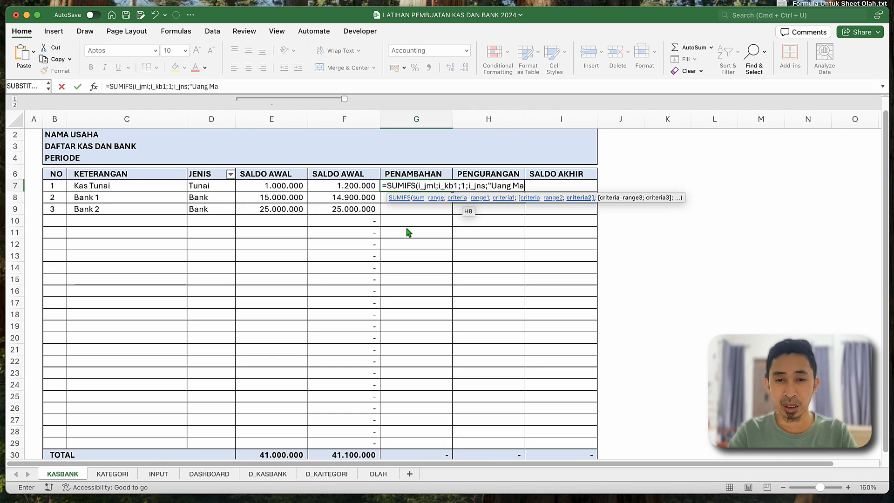
type("suk\";")
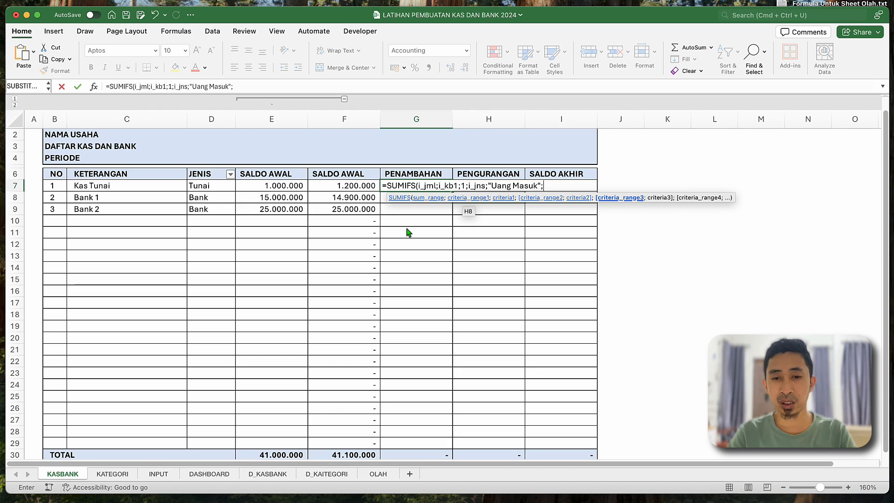
- Complete the SUMIFS in G7 with the criteria i_cek equal to TRUE and i_kas equal to C7
type("i")
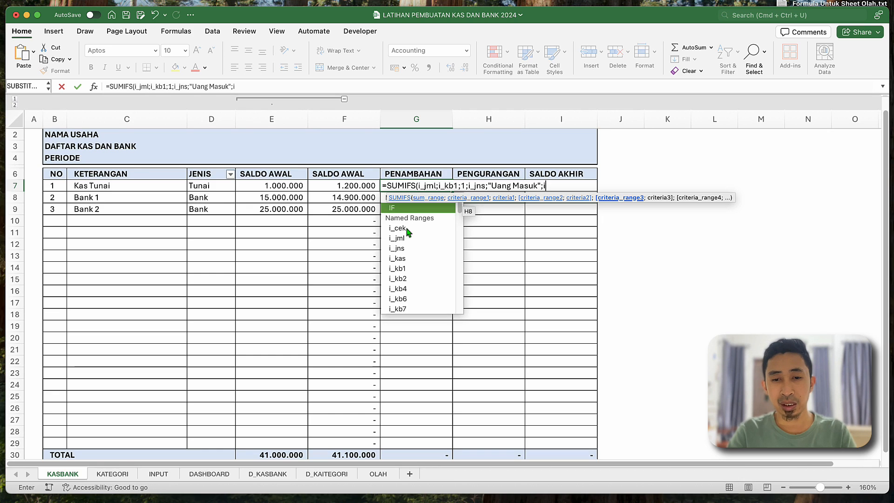
double_click(404, 228)
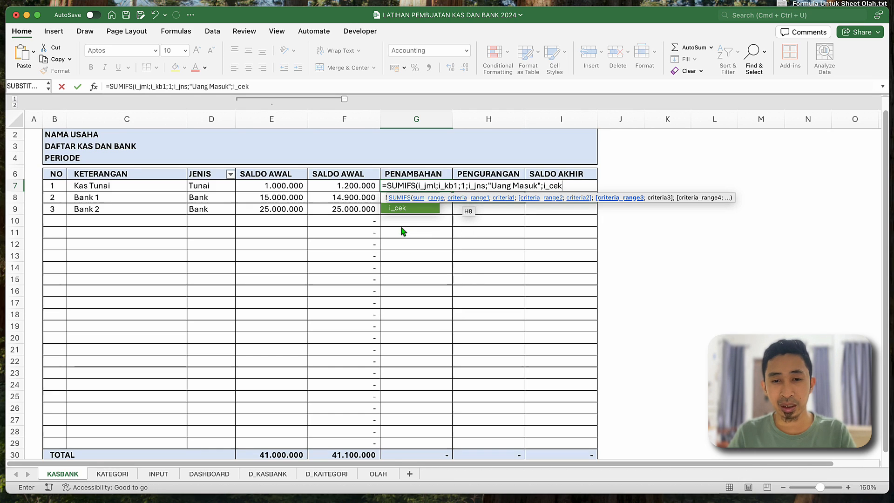
type(";")
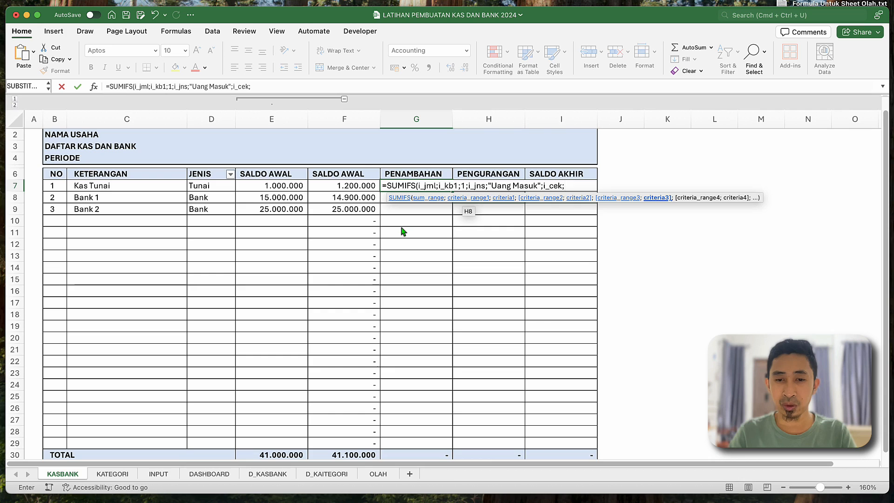
type("TRUE;")
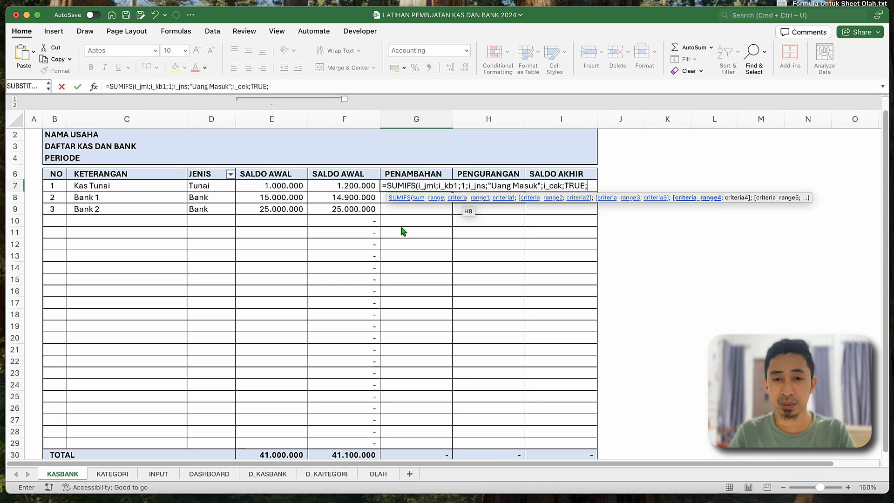
type("i")
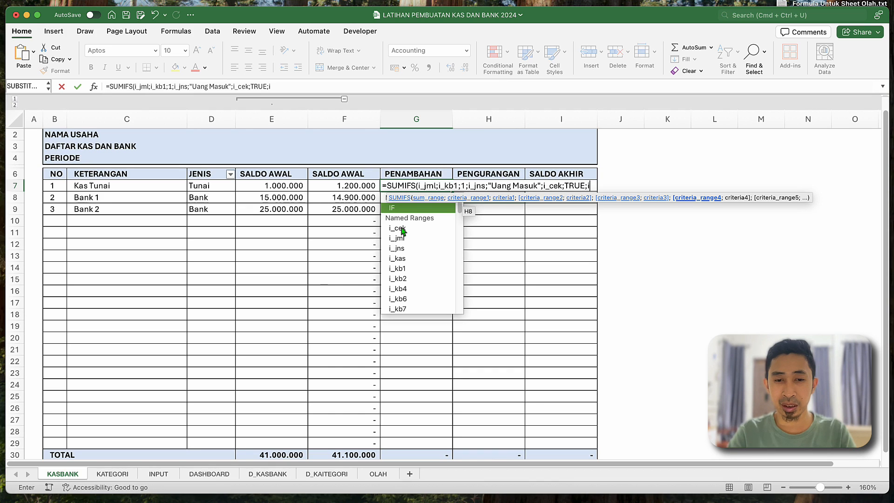
double_click(403, 259)
type(";")
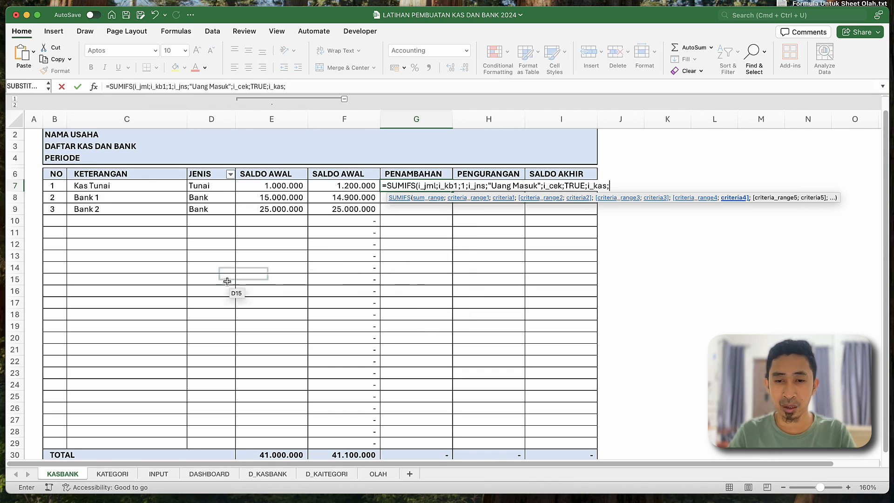
left_click(99, 190)
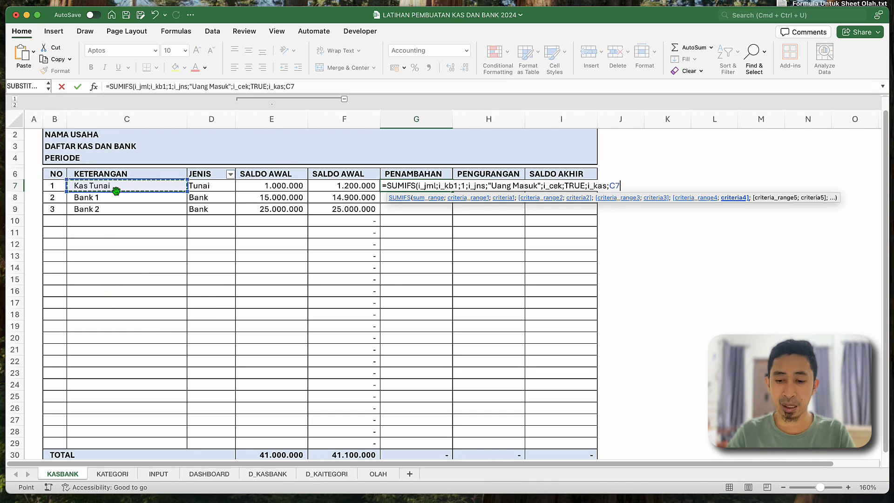
type(")")
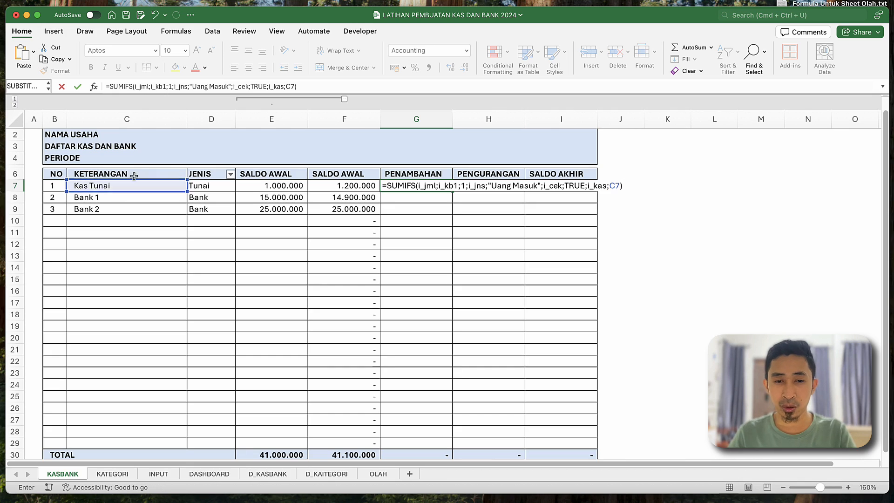
- Add a copy of the SUMIFS to the G7 formula with its i_jns criterion set to "Mutasi In", and enter the formula
left_click(389, 188, "shift")
key("super+c")
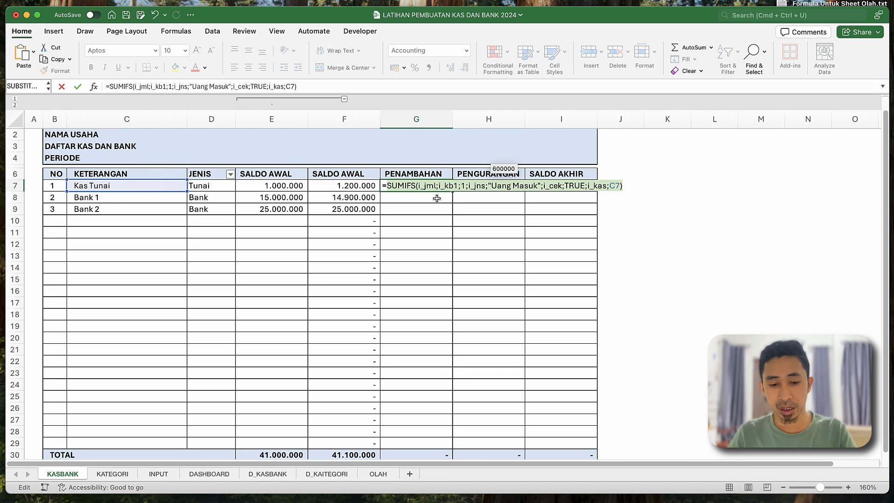
left_click(634, 185)
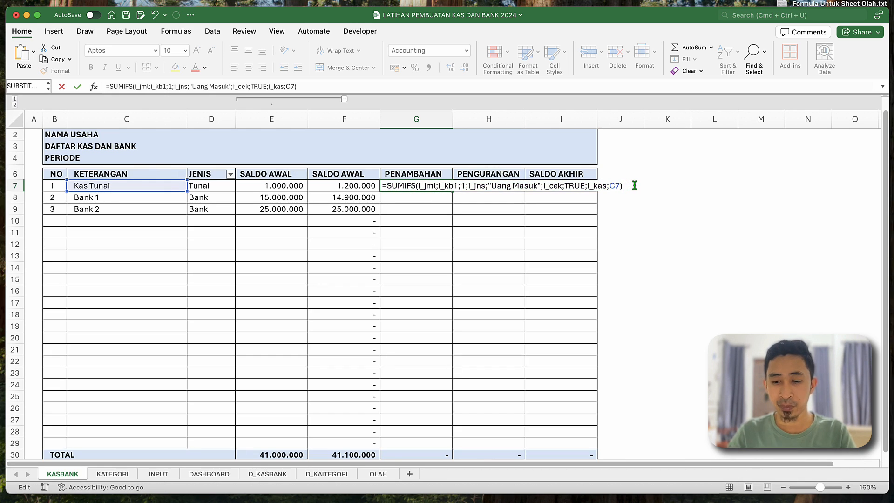
type("+")
key("super+v")
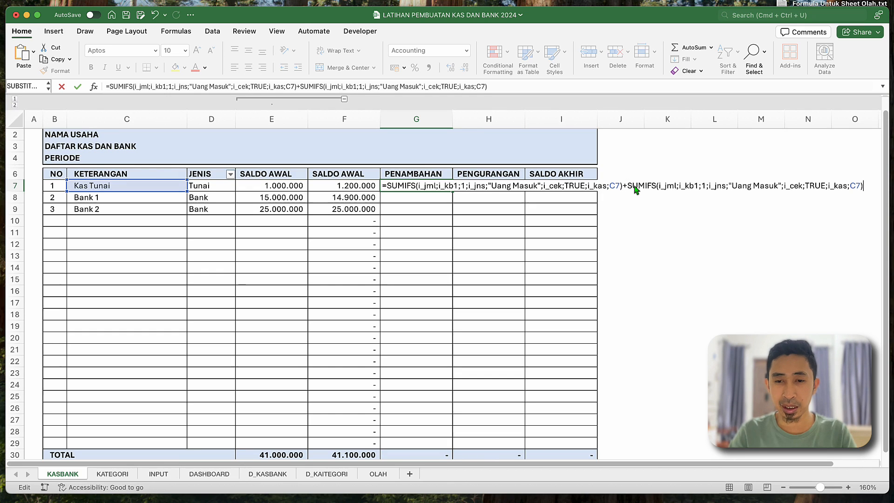
left_click(774, 186)
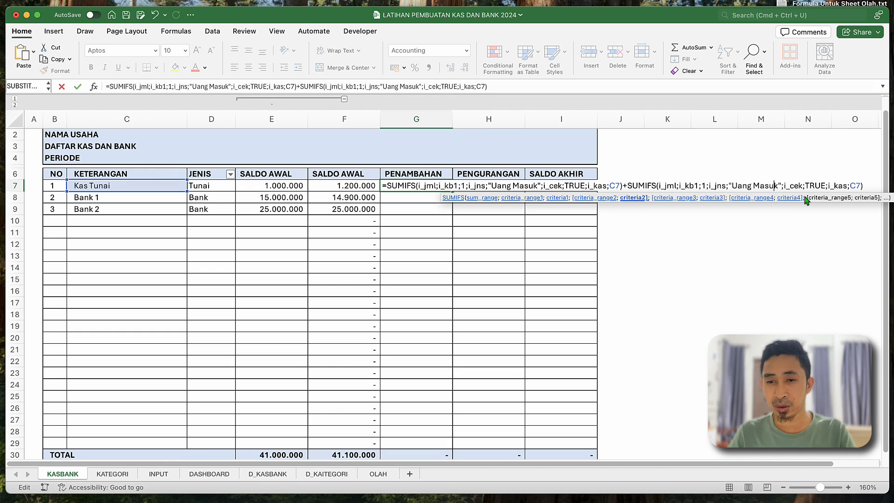
key("shift+alt+Left")
key("shift+alt+Left")
type("Mutasi In")
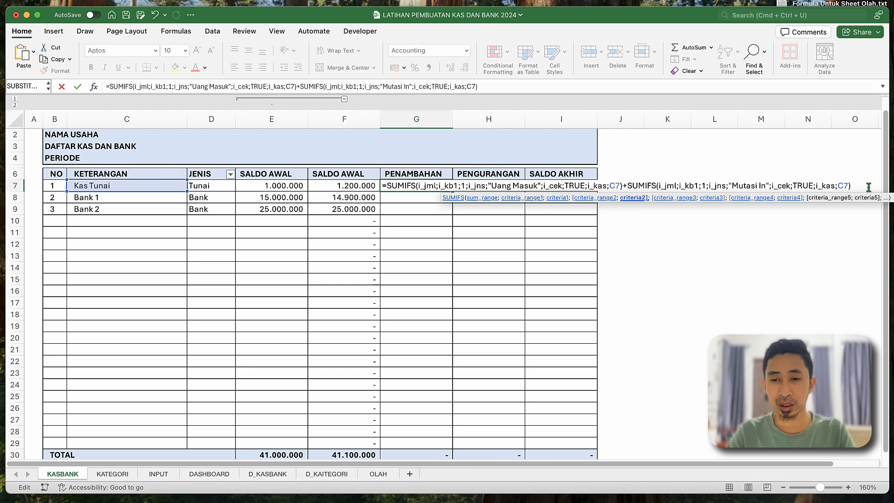
key("Return")
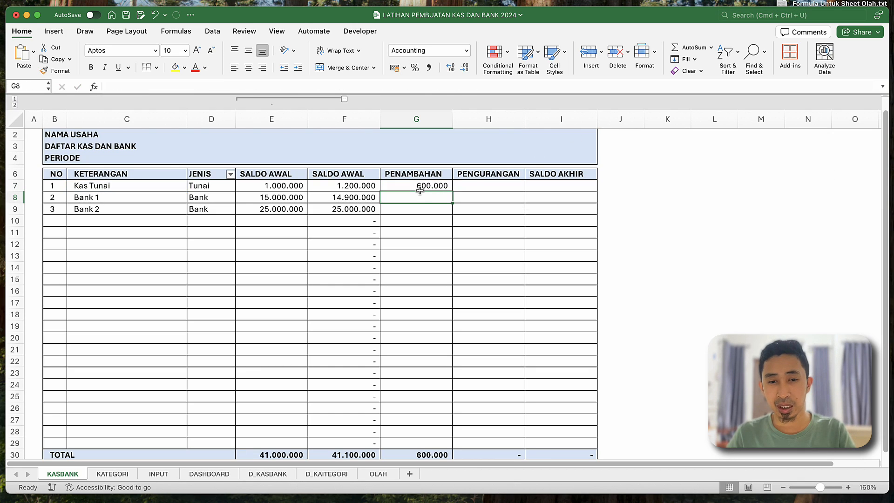
- Copy the formula text from G7 into H7 under PENGURANGAN, keeping the C7 reference
double_click(428, 185)
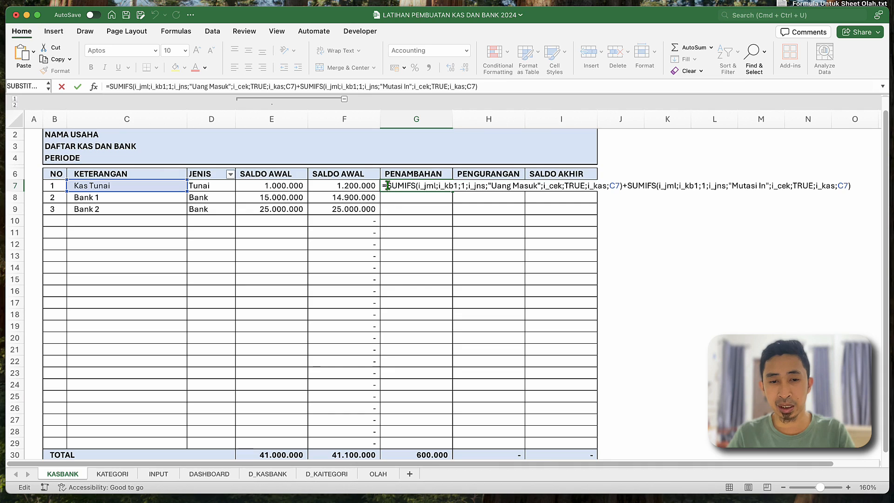
key("super+a")
key("super+c")
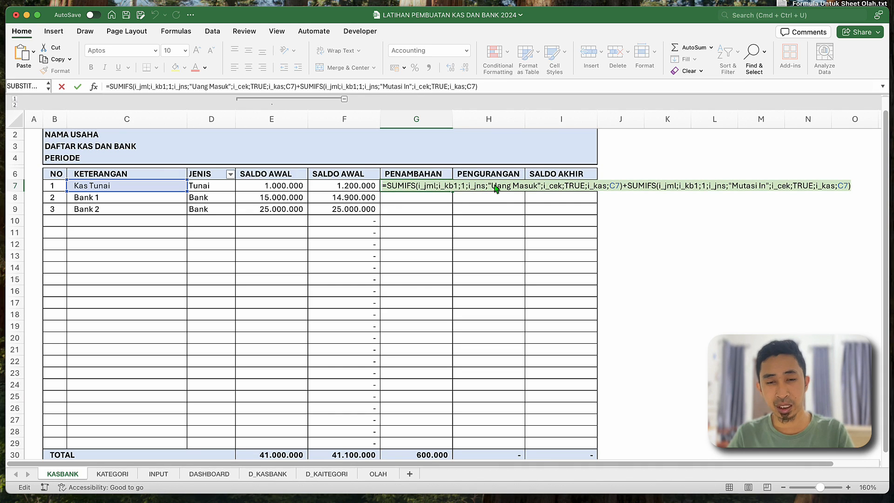
left_click(496, 188)
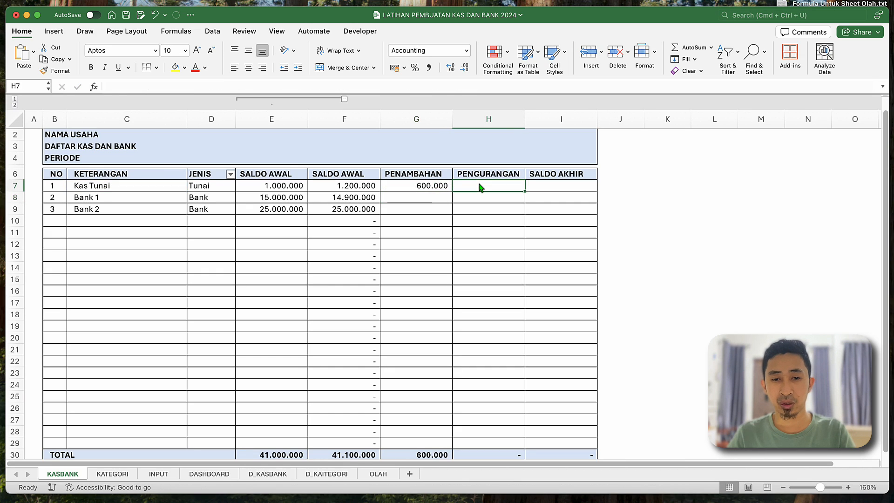
key("super+v")
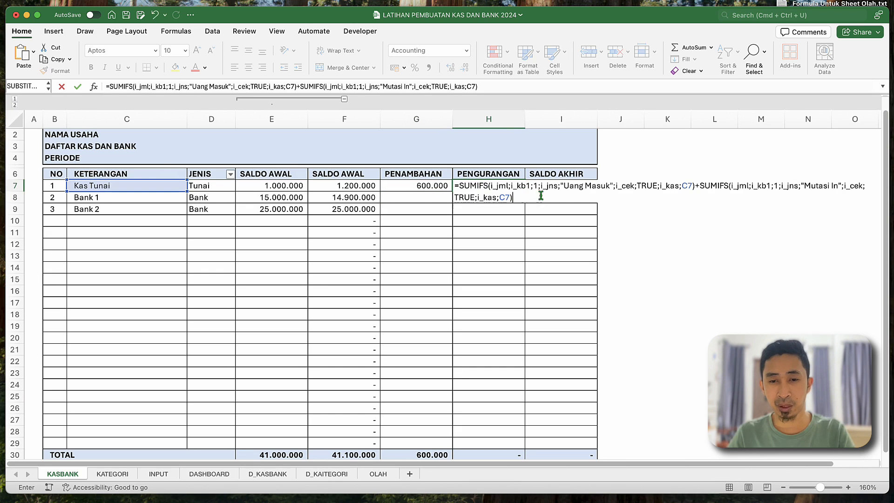
- Change the i_jns criteria in the H7 formula to "Uang Keluar" and "Mutasi Out", and enter the formula
left_click(606, 188)
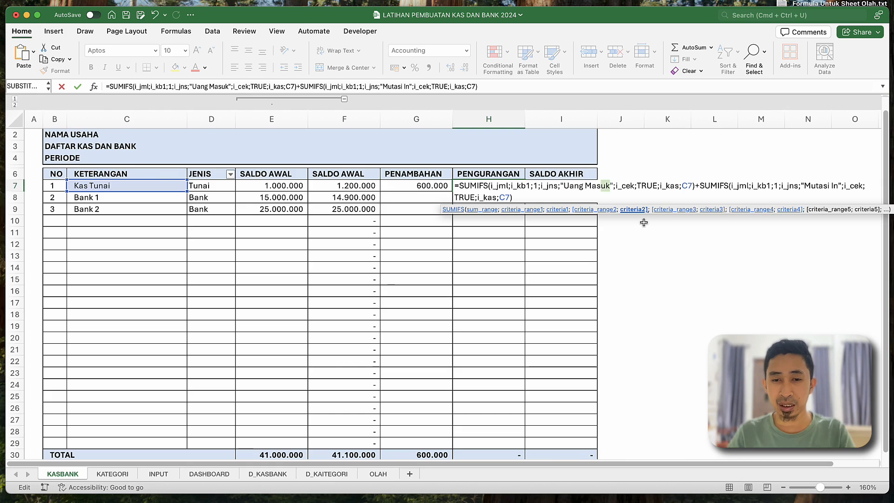
type("Keluar")
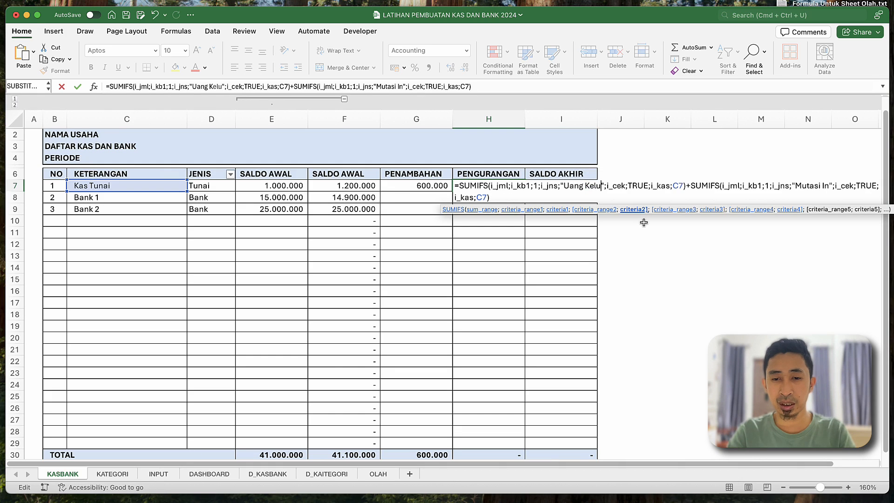
double_click(833, 186)
key("BackSpace")
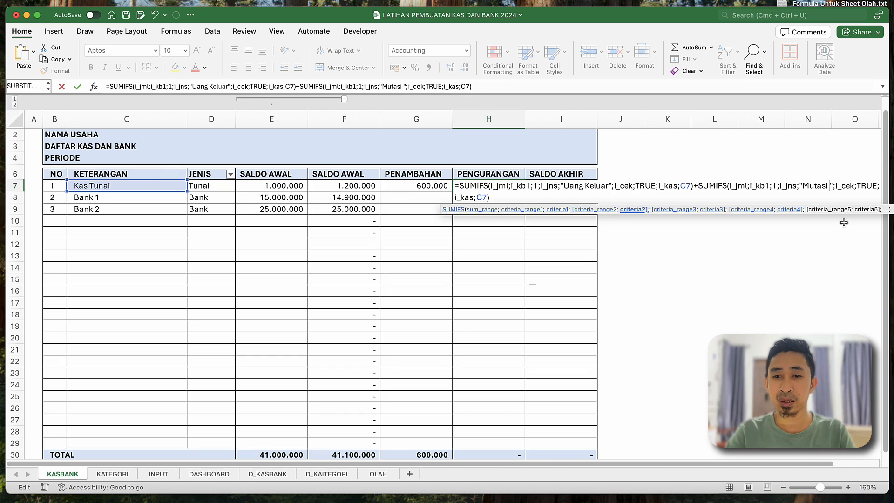
type("Out")
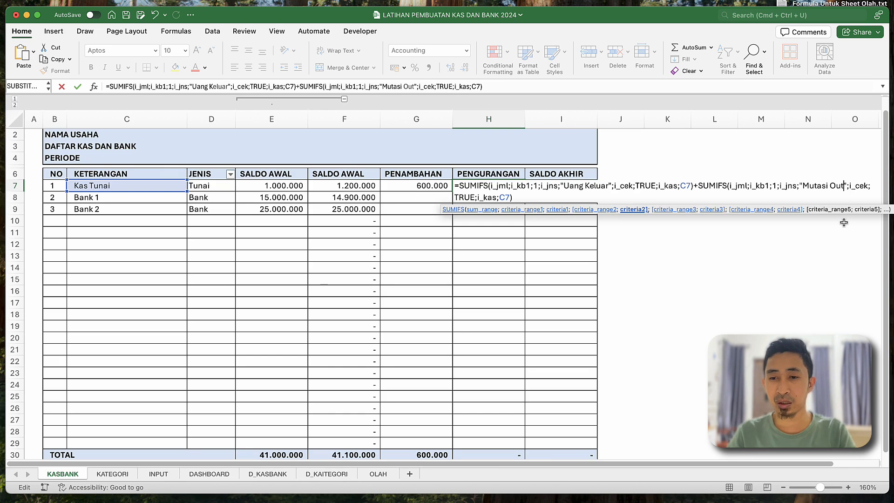
key("Return")
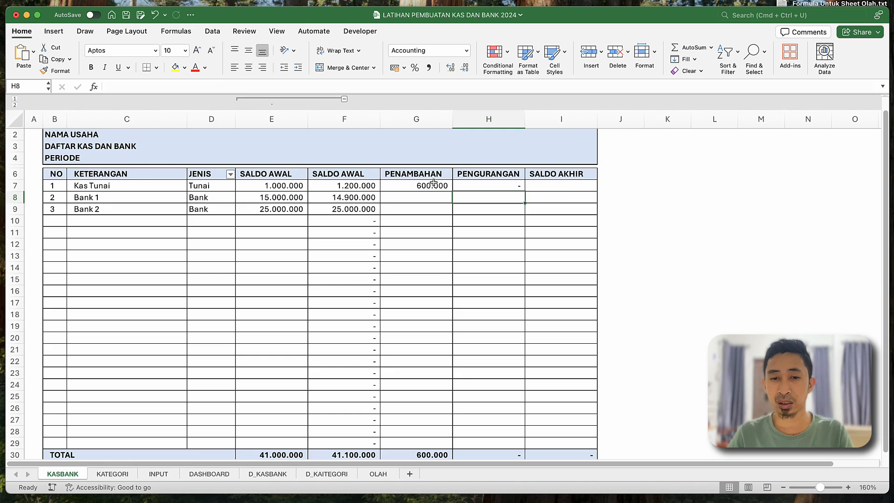
- Copy the PENAMBAHAN and PENGURANGAN formulas from G7:H7 down to row 29 and check the row 8 results
left_click(421, 186)
key("shift+Right")
key("super+c")
key("Down")
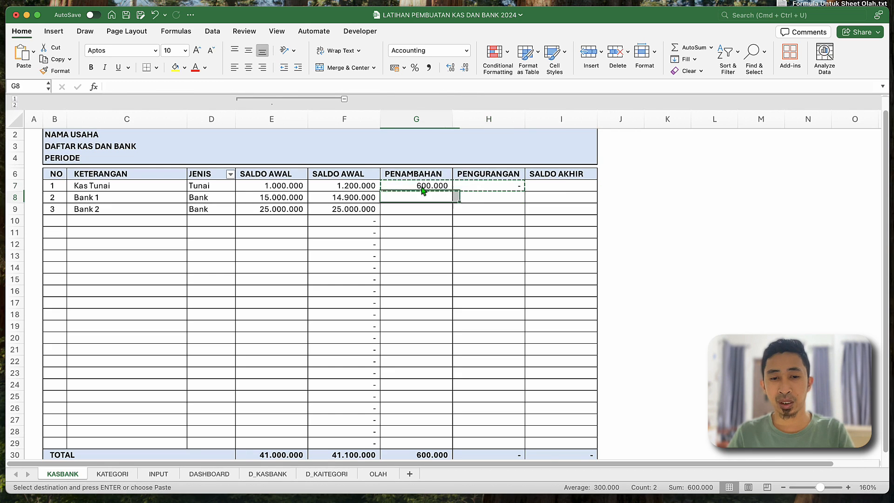
left_click(405, 440, "shift")
key("Return")
left_click(509, 321)
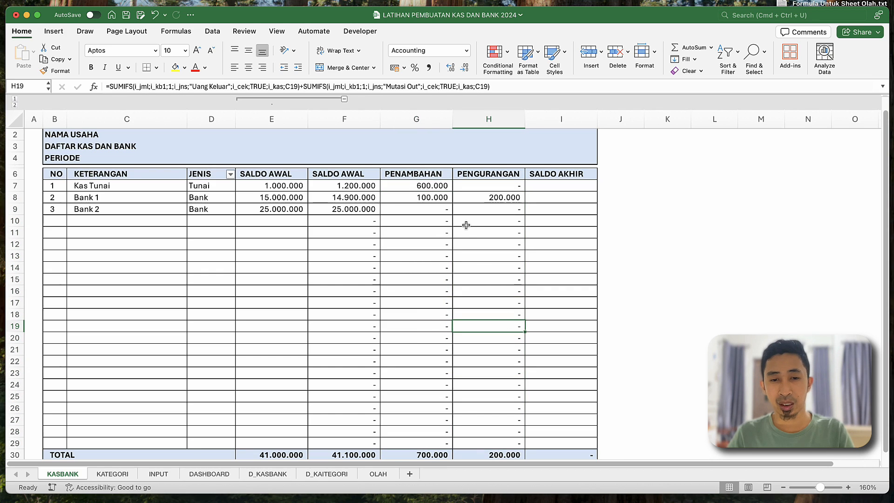
left_click(423, 198)
left_click(498, 197)
left_click(430, 197)
left_click(485, 197)
- Enter the formula =F7+G7-H7 in I7 under SALDO AKHIR
left_click(554, 174)
left_click(569, 186)
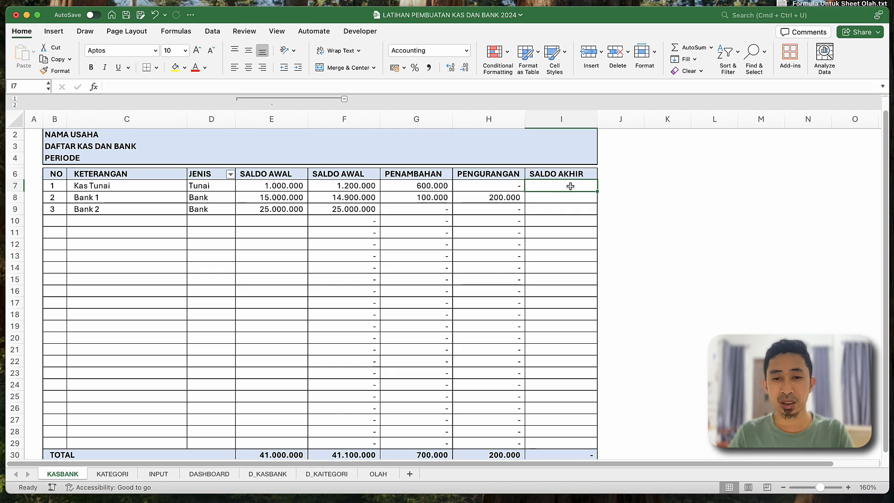
type("=")
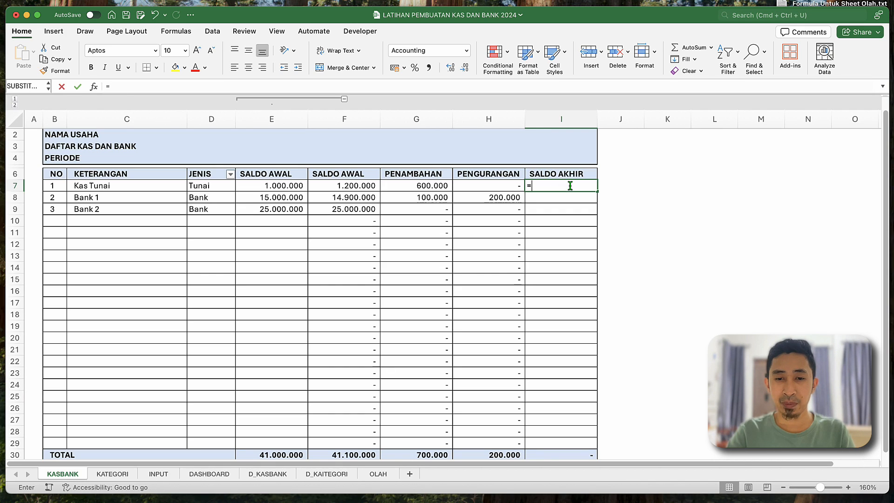
left_click(347, 186)
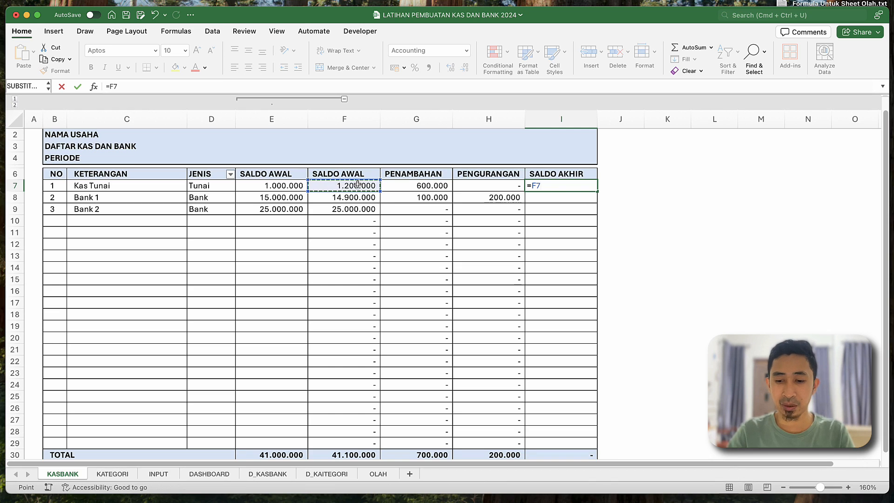
type("+")
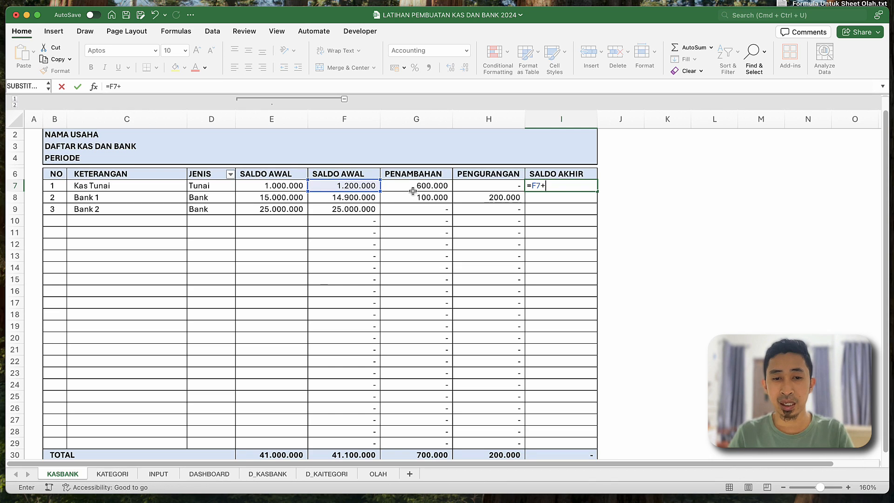
left_click(426, 185)
type("-")
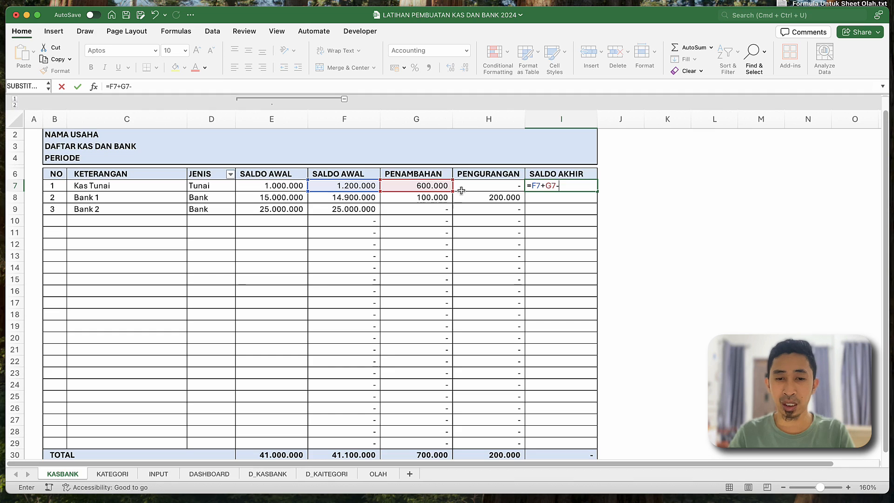
left_click(482, 189)
key("Return")
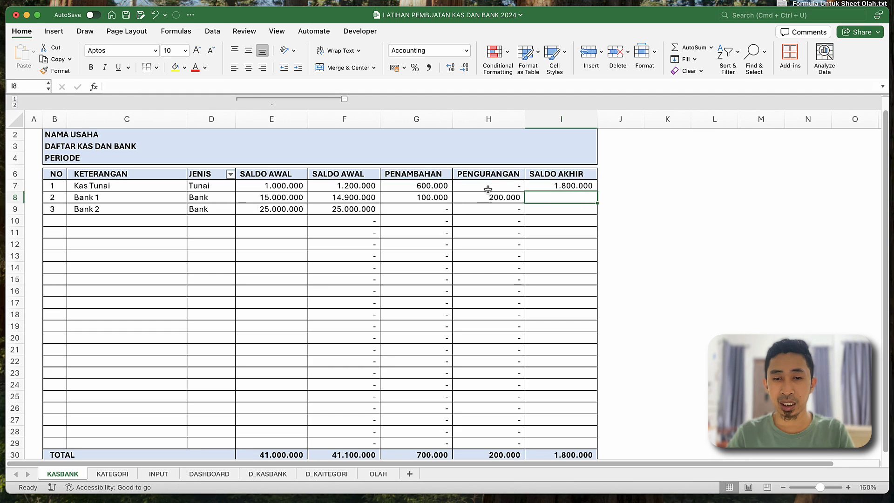
- Copy the SALDO AKHIR formula from I7 down through I29
left_click(578, 185)
key("super+c")
left_click(572, 195)
left_click(554, 441, "shift")
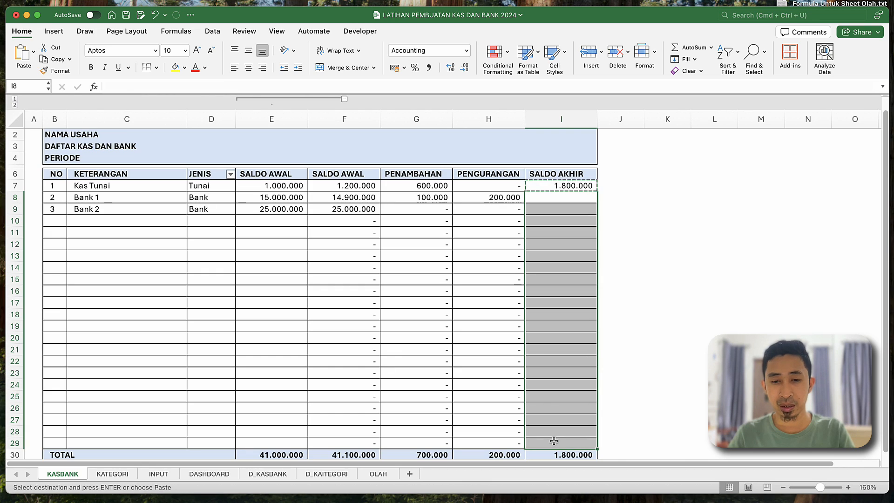
key("Return")
left_click(471, 325)
left_click(470, 225)
left_click(268, 223)
left_click(467, 207)
left_click(512, 257)
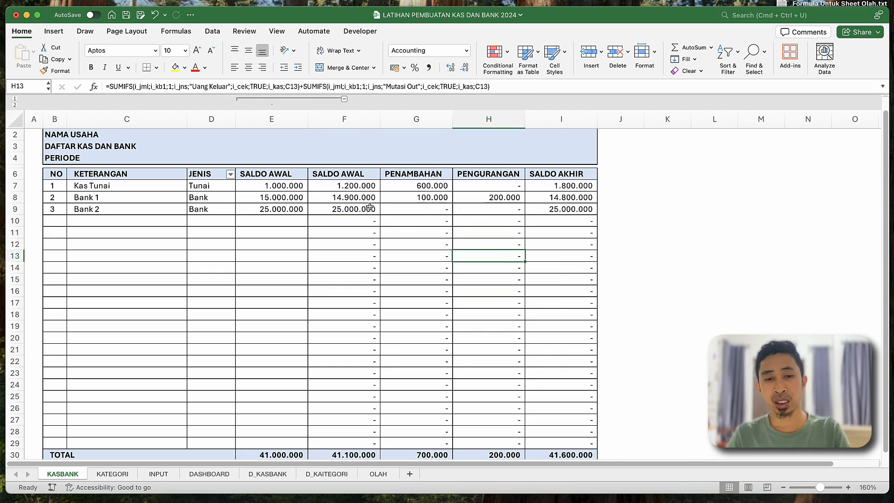
- Collapse the grouped column E so only the calculated SALDO AWAL column shows, and check the table down to the TOTAL row
left_click(345, 100)
left_click(350, 260)
left_click(417, 268)
scroll(468, 420, "down", 2)
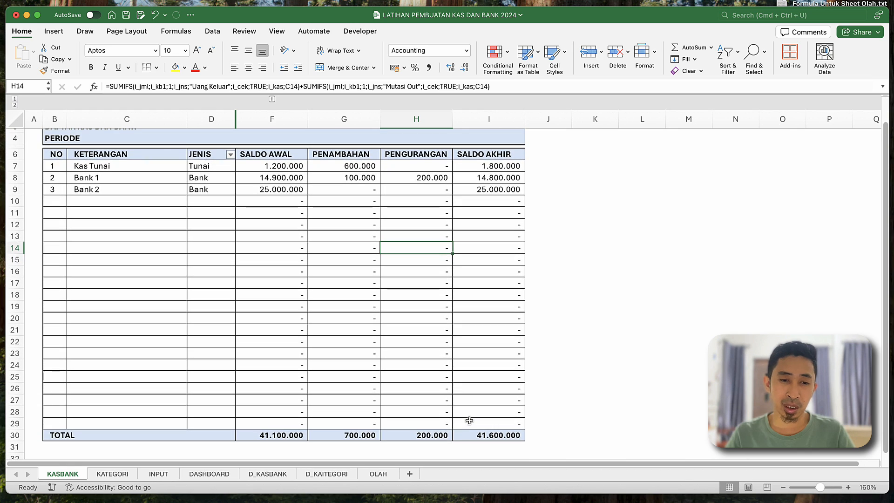
scroll(469, 421, "up", 2)
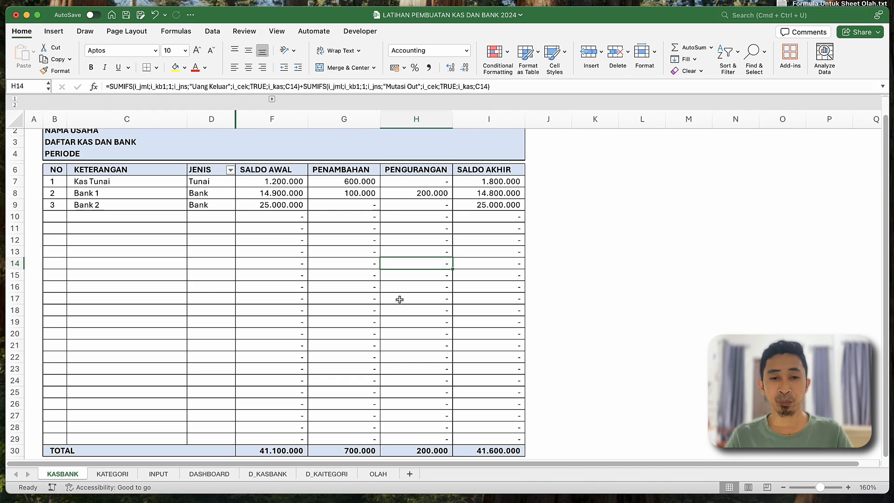
- Examine the formulas in the SALDO AWAL, PENAMBAHAN and PENGURANGAN columns of the KASBANK sheet
left_click(299, 236)
left_click(296, 219)
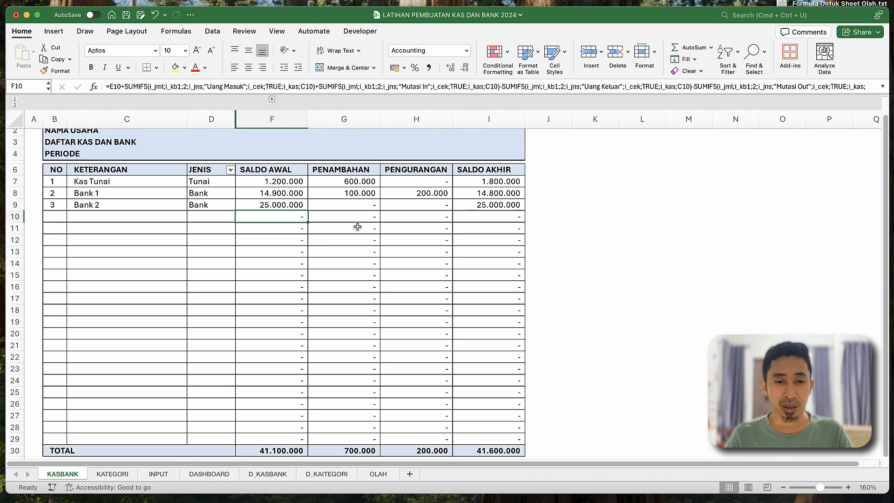
left_click(351, 227)
left_click(365, 196)
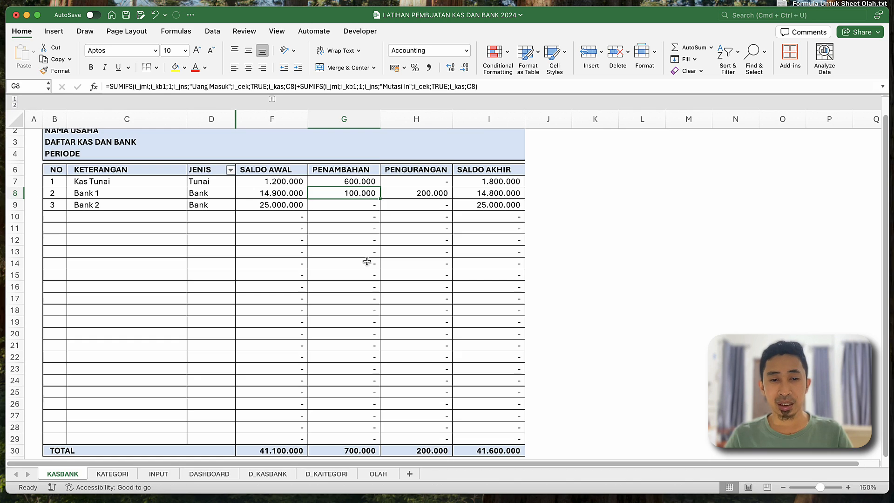
left_click(362, 225)
left_click(399, 204)
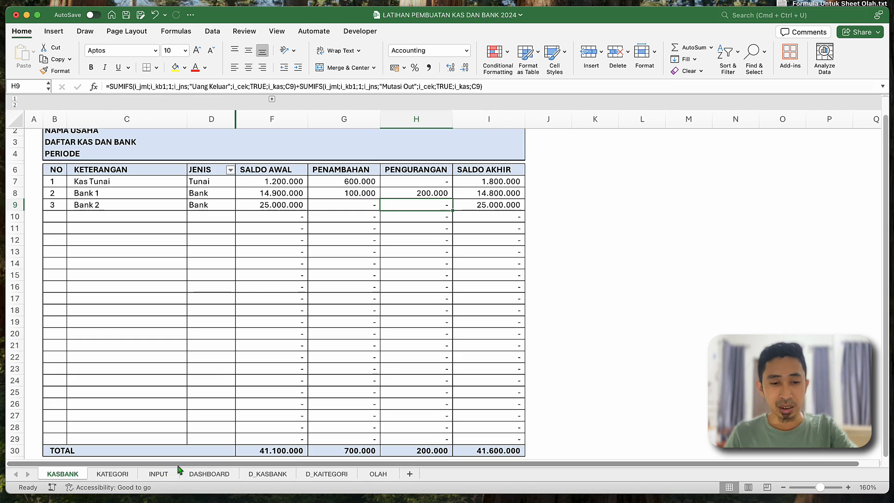
left_click(225, 405)
left_click(276, 362)
left_click(349, 260)
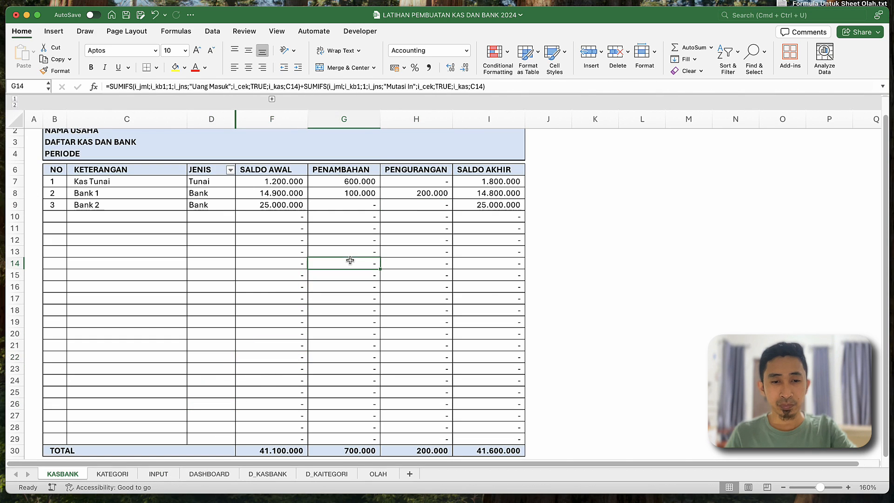
left_click(354, 216)
left_click(354, 195)
left_click(358, 182)
- Switch to the PENCATATAN KAS BANK 2024 workbook and inspect the row 7 PENAMBAHAN and PENGURANGAN formulas on its KASBANK sheet
key("ctrl+Up")
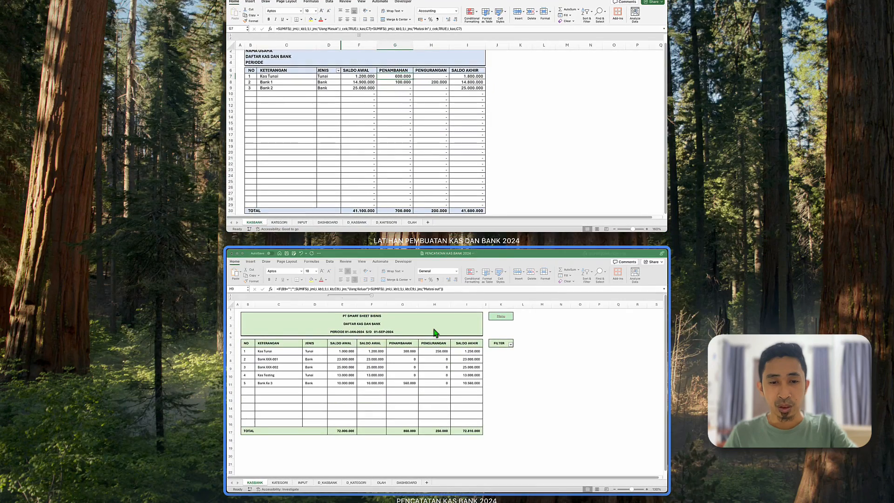
left_click(434, 332)
left_click(357, 210)
left_click(409, 208)
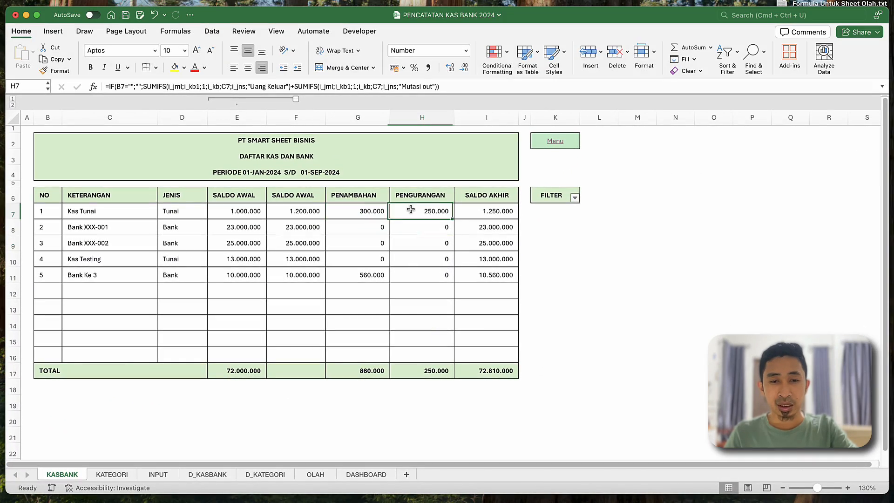
- Open the reference workbook's KATEGORI sheet and read the JUMLAH formulas for its first three categories
left_click(120, 476)
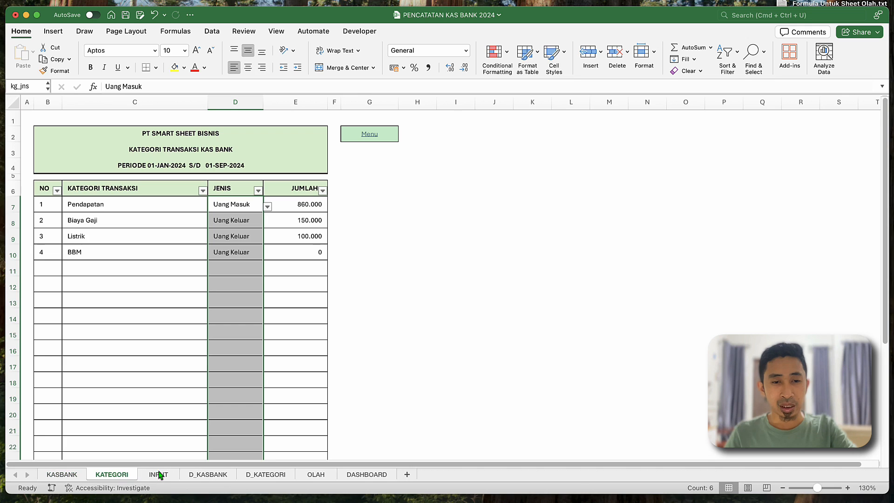
left_click(235, 331)
left_click(309, 186)
left_click(305, 205)
left_click(304, 221)
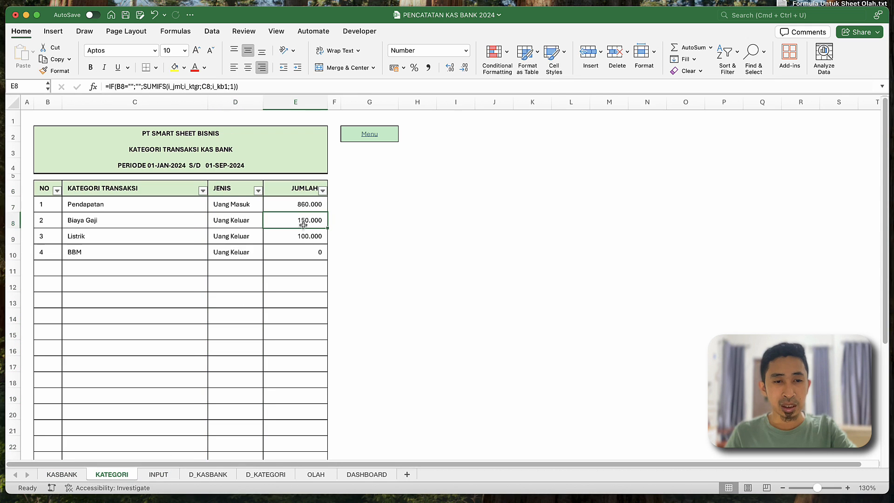
left_click(307, 238)
left_click(304, 207)
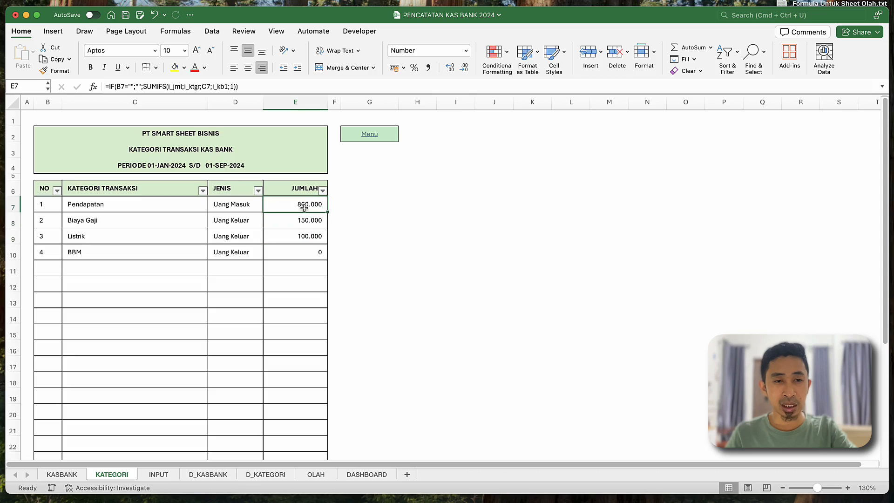
- Return to the LATIHAN PEMBUATAN KAS DAN BANK 2024 workbook and go to the JUMLAH column of its KATEGORI sheet
key("ctrl+Up")
left_click(398, 96)
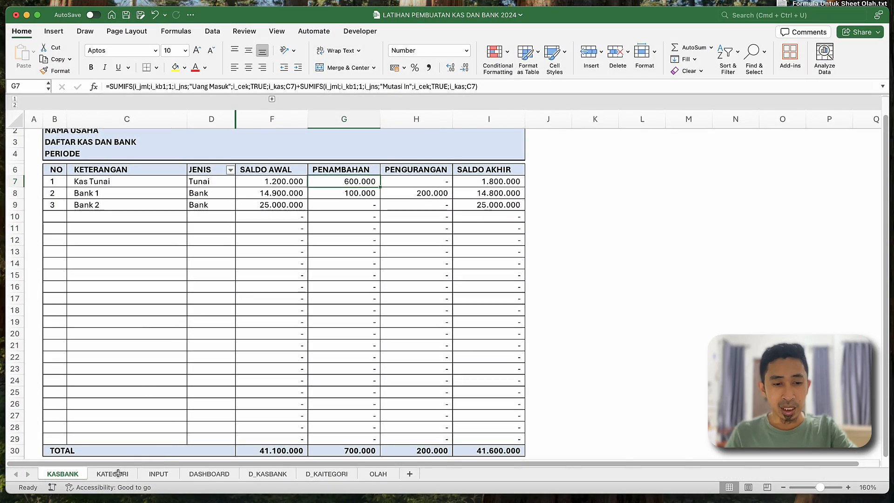
left_click(113, 474)
left_click(292, 185)
left_click(292, 208)
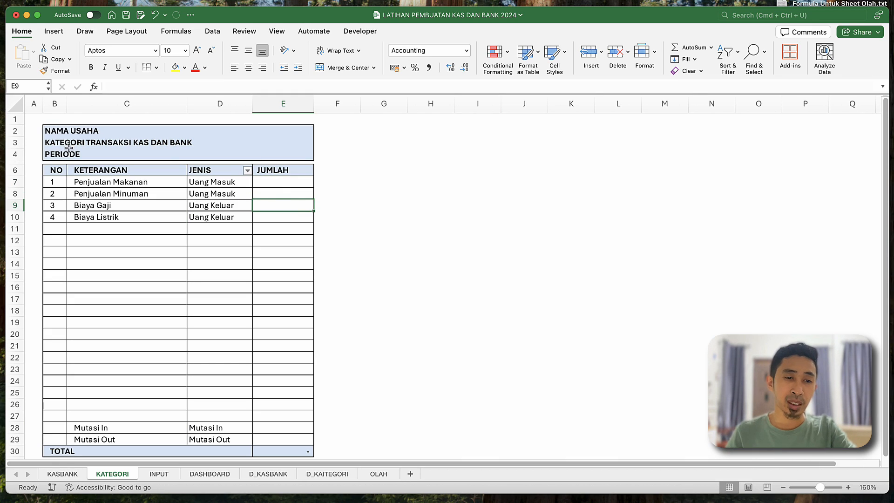
- Check the JENIS entries of the first categories against the empty JUMLAH cells
left_click(219, 194)
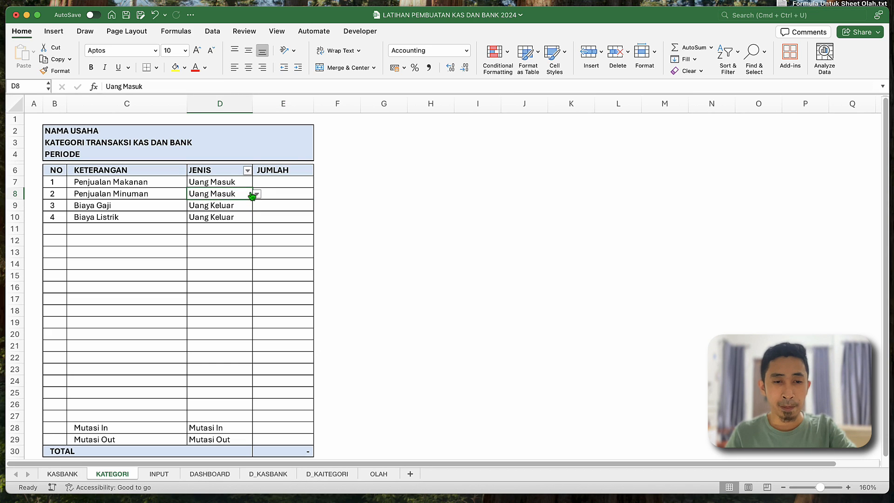
left_click(281, 185)
left_click(231, 182)
key("Down")
key("Up")
key("Down")
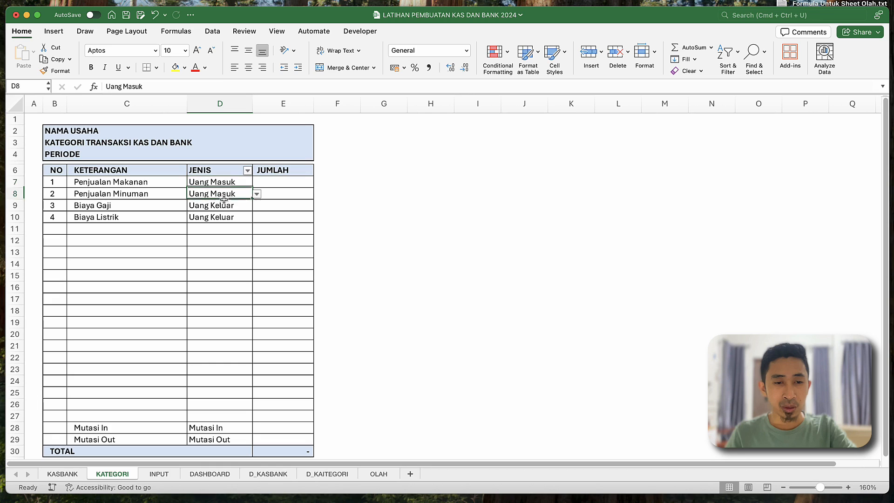
key("Down")
- Select the JUMLAH cells E7:E27, leaving out the Mutasi In and Mutasi Out rows
left_click_drag(274, 182, 280, 440)
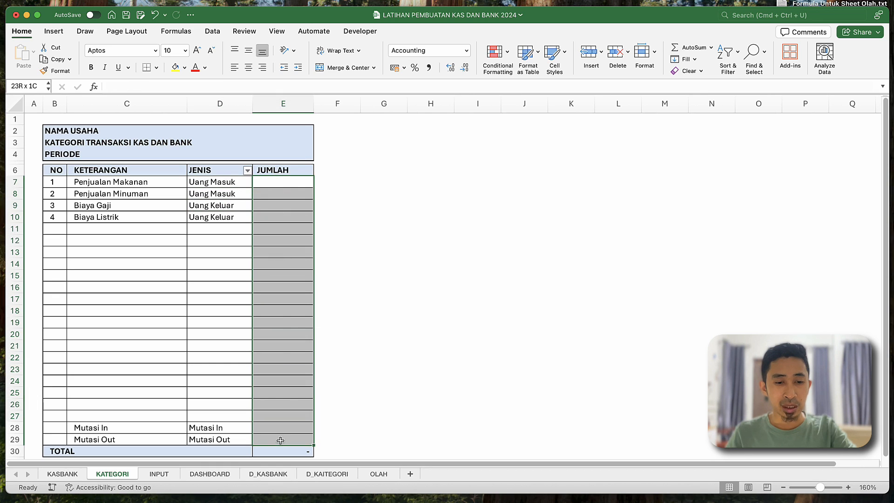
left_click(282, 319)
left_click_drag(281, 180, 301, 409)
left_click(221, 369)
left_click(270, 355)
left_click(270, 232)
left_click(273, 195)
mouse_move(273, 180)
left_mouse_down()
mouse_move(289, 303)
mouse_move(283, 415)
left_mouse_up()
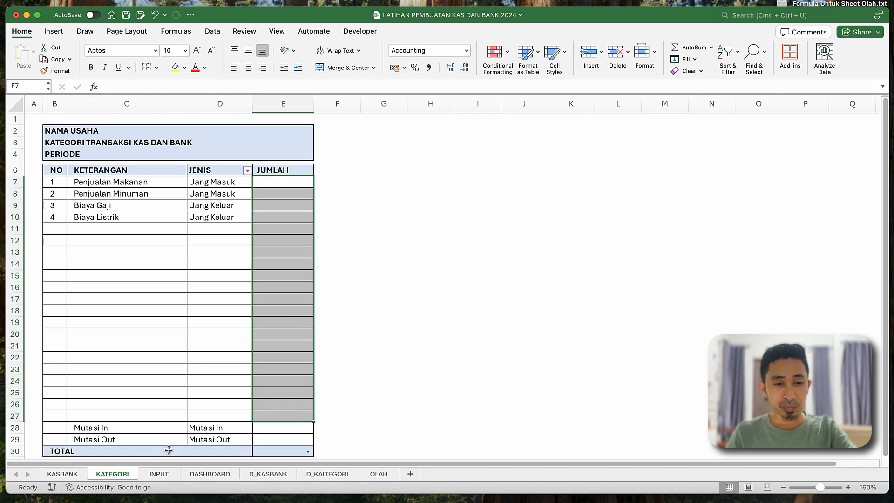
- Name column G, KATEGORI TRANSAKSI, on the INPUT sheet i_ktgr
left_click(159, 475)
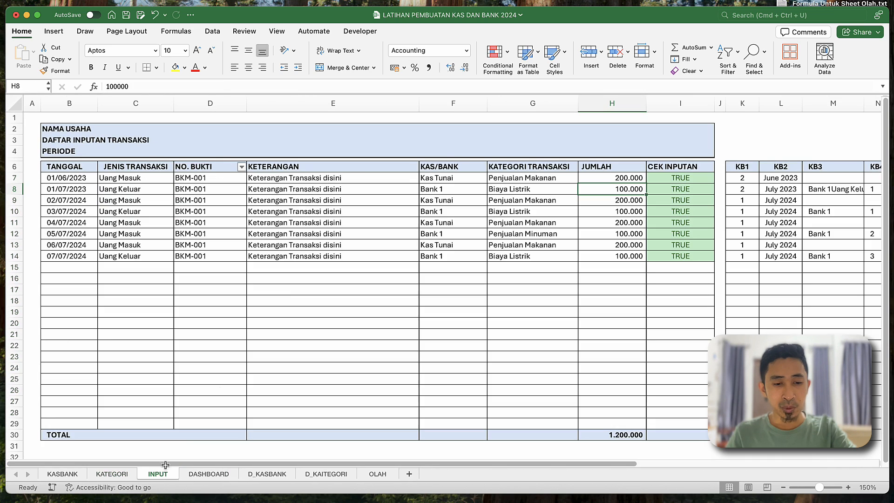
left_click(445, 189)
left_click(525, 169)
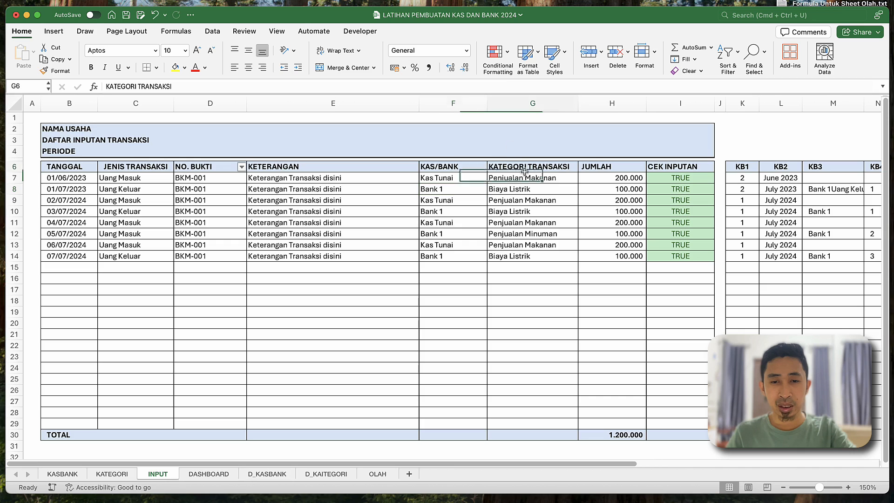
left_click(533, 102)
left_click(26, 87)
type("i_ktgr")
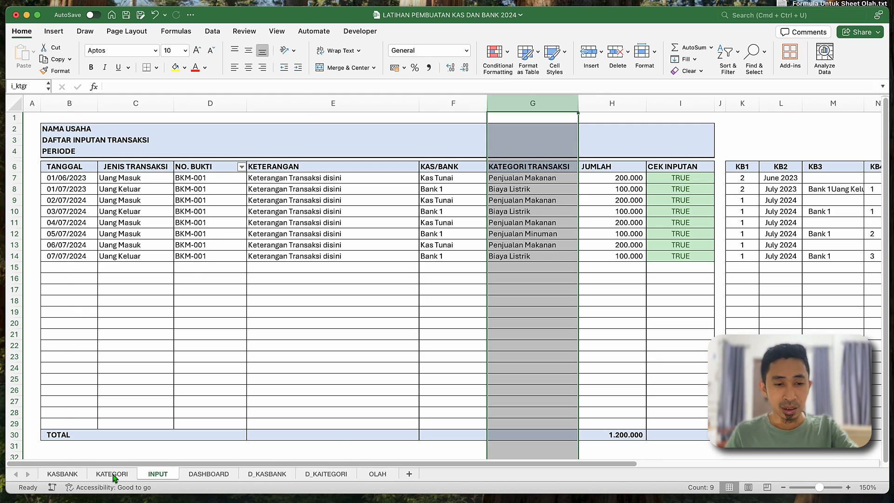
- Begin an IF formula in JUMLAH cell E7 of the KATEGORI sheet that returns empty text when B7 is empty
left_click(112, 474)
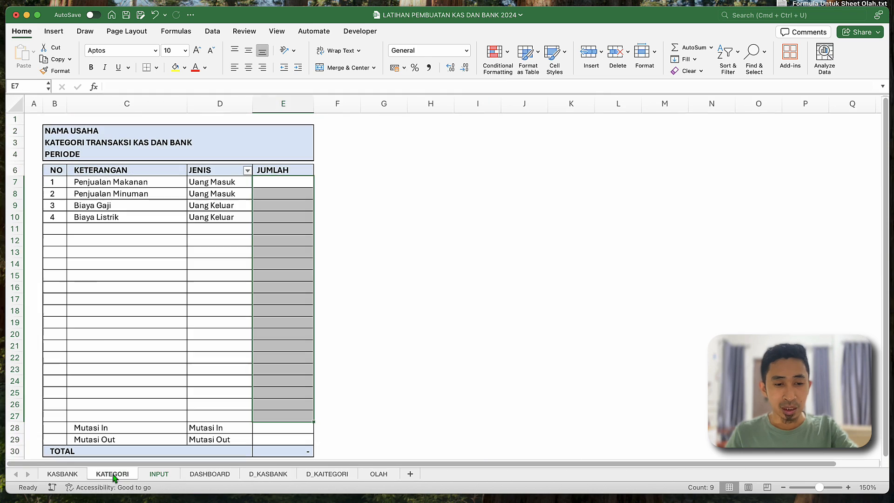
left_click(280, 180)
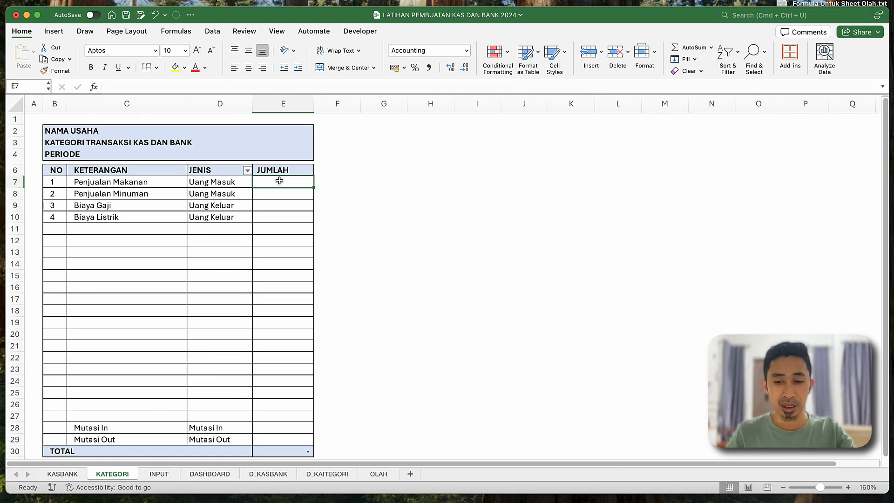
type("=if")
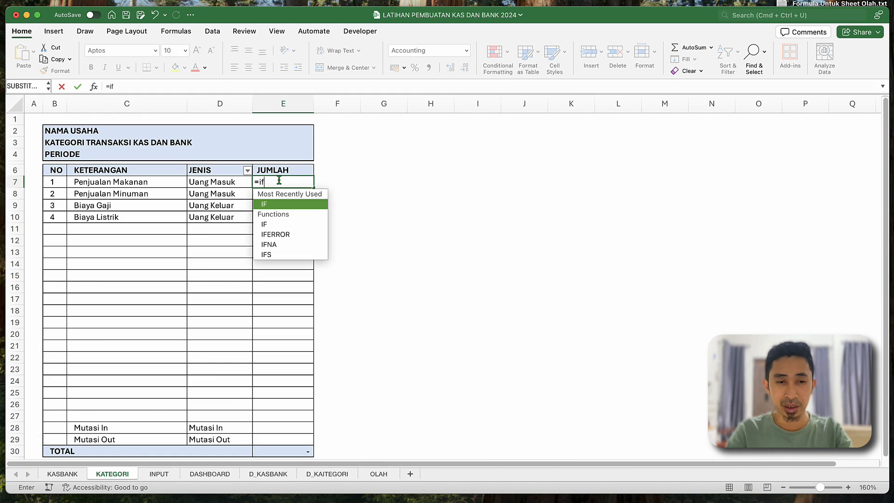
key("Tab")
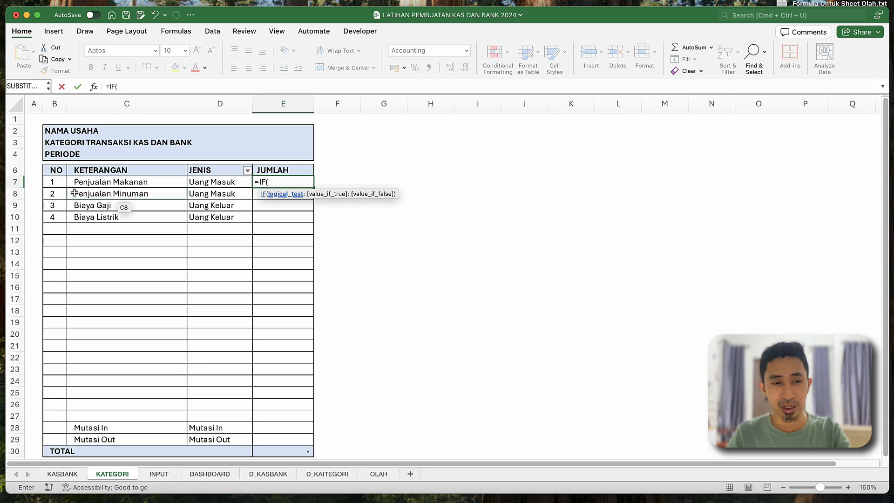
left_click(56, 183)
type("=")
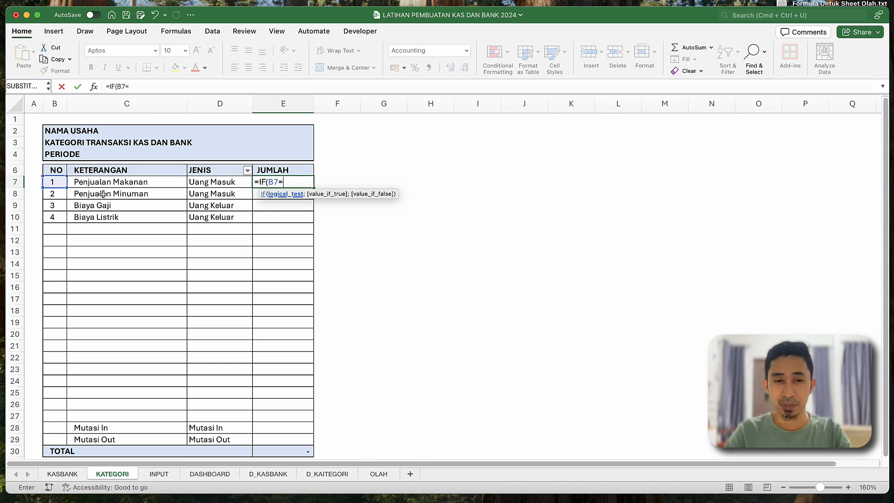
type("\"\";\"\";")
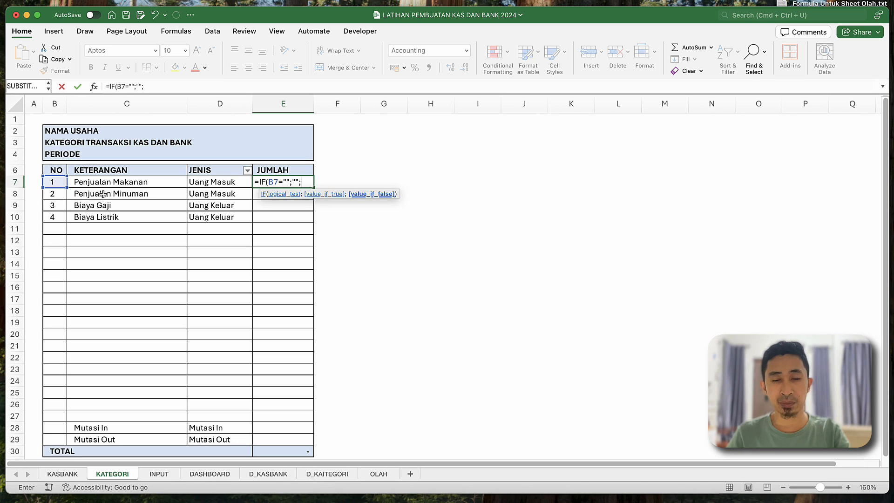
- Add a SUMIFS as the IF's false value, summing i_jml with the criterion that i_kb1 equals 1
type("sumi")
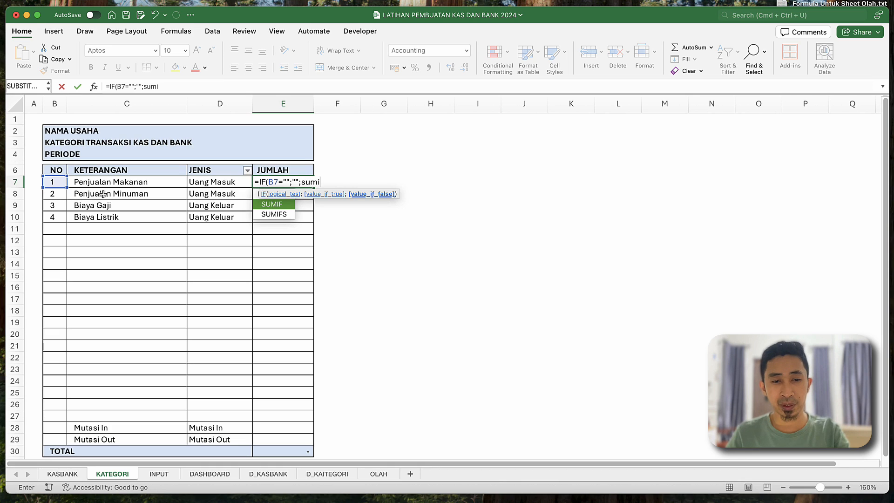
key("Down")
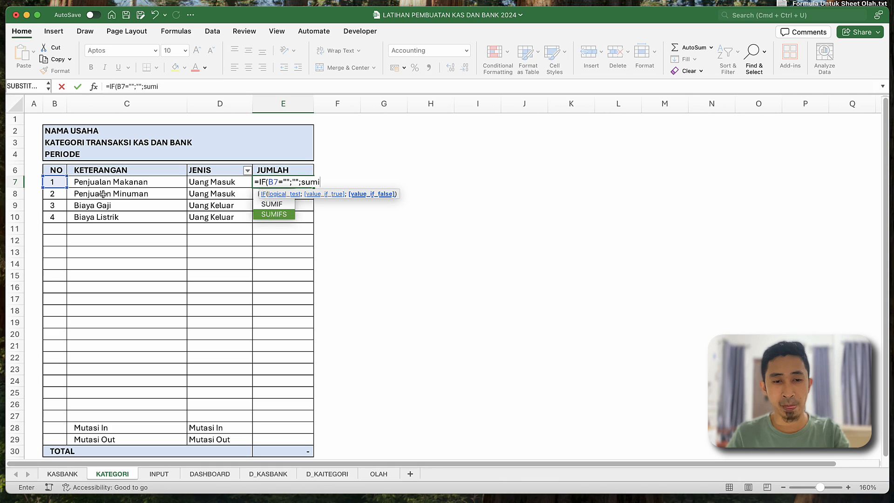
key("Tab")
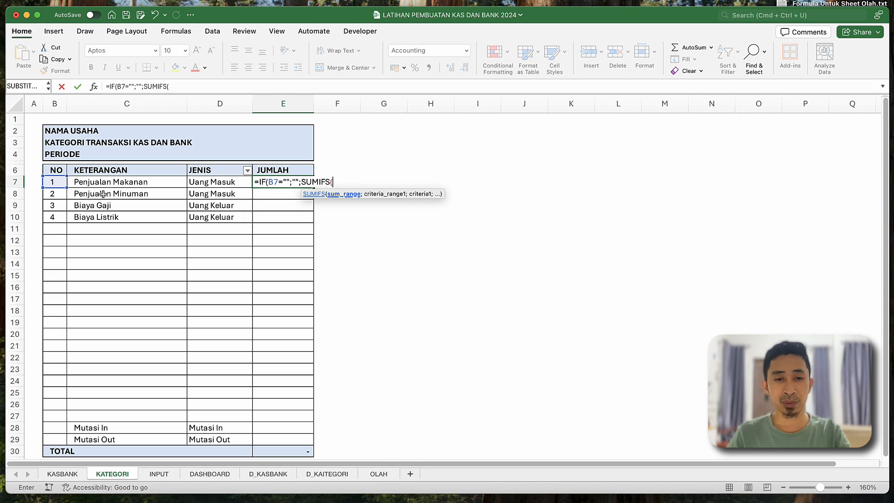
type("i")
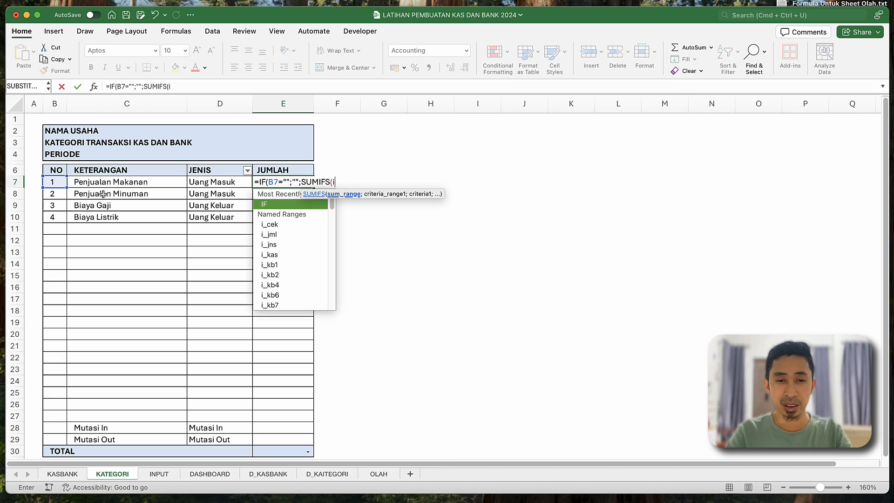
type("_jml;")
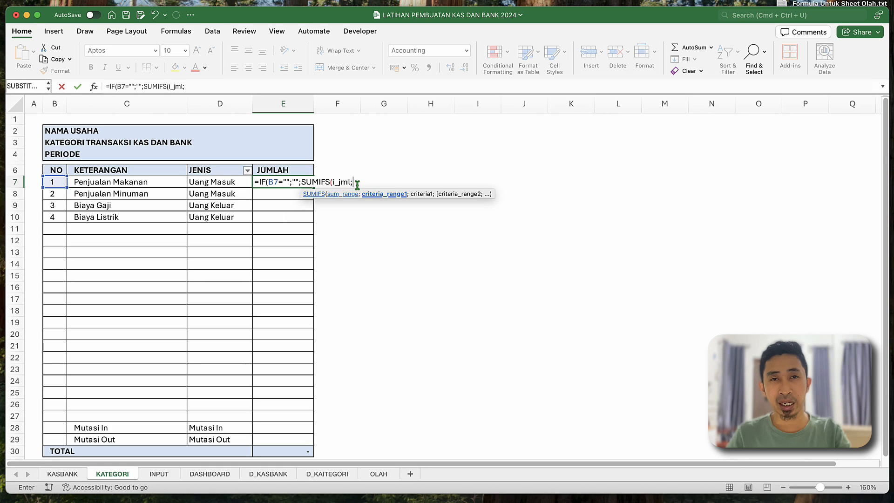
type("i")
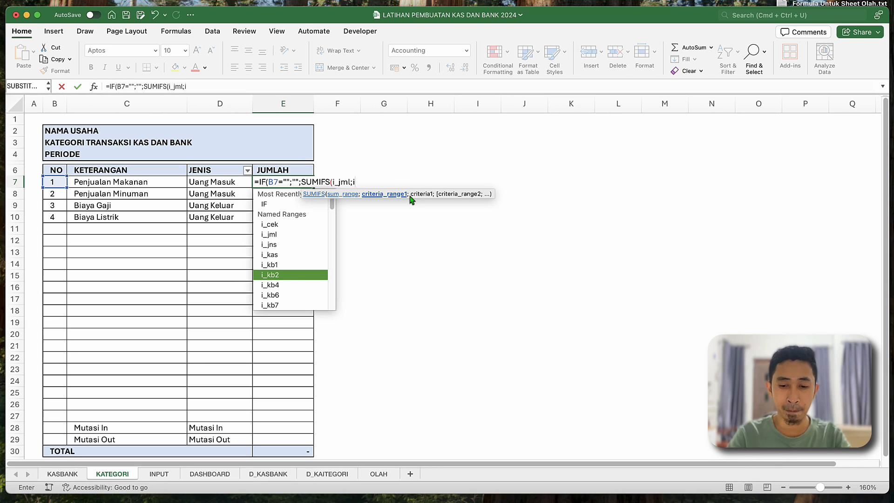
type("_kb")
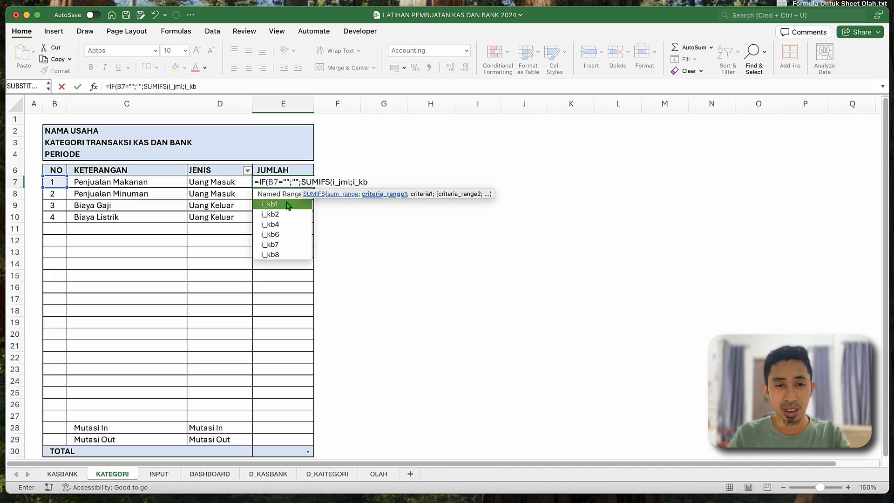
type("1;")
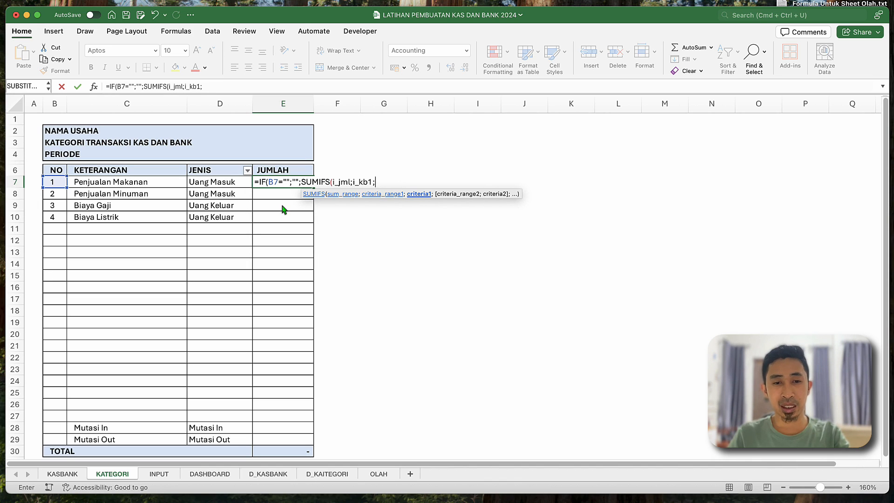
type("1;")
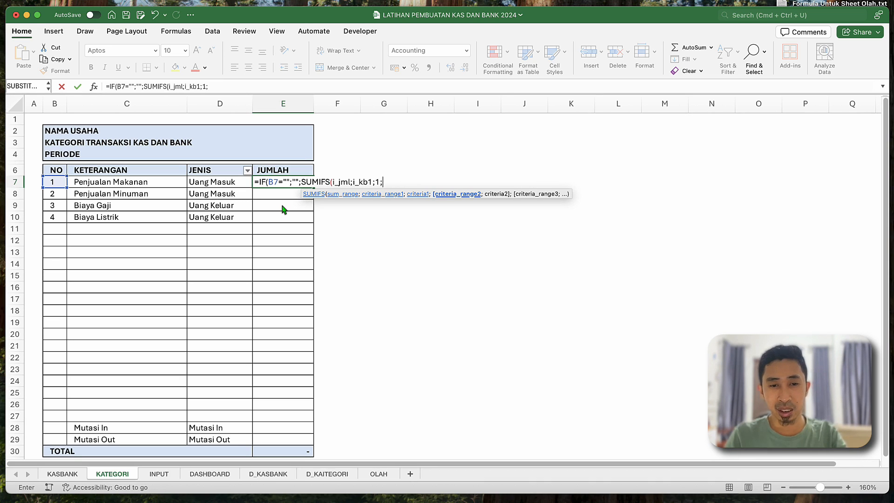
- Complete the SUMIFS with the criteria i_ktgr matching C7 and i_cek equal to TRUE, and enter the formula
type("i")
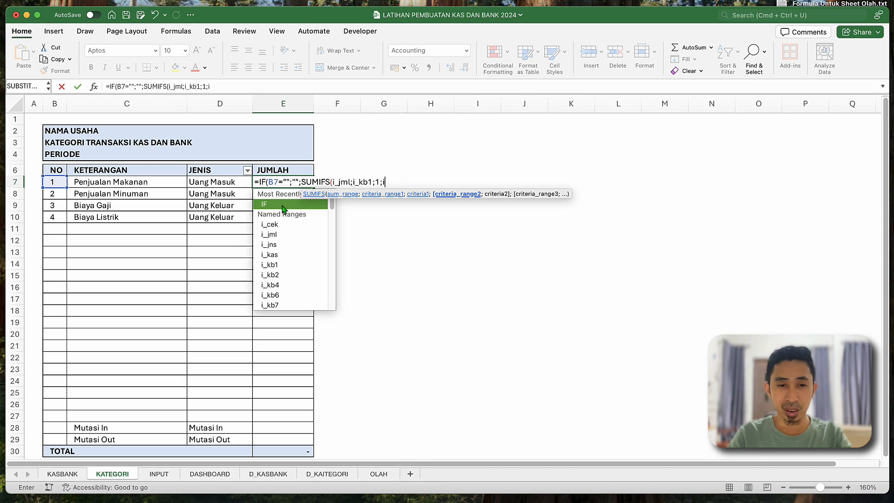
scroll(286, 299, "down", 2)
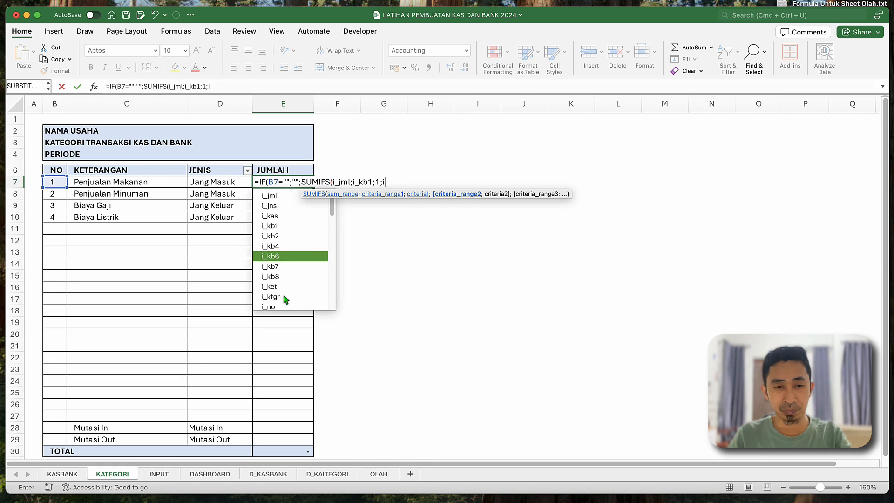
type("_ktgr")
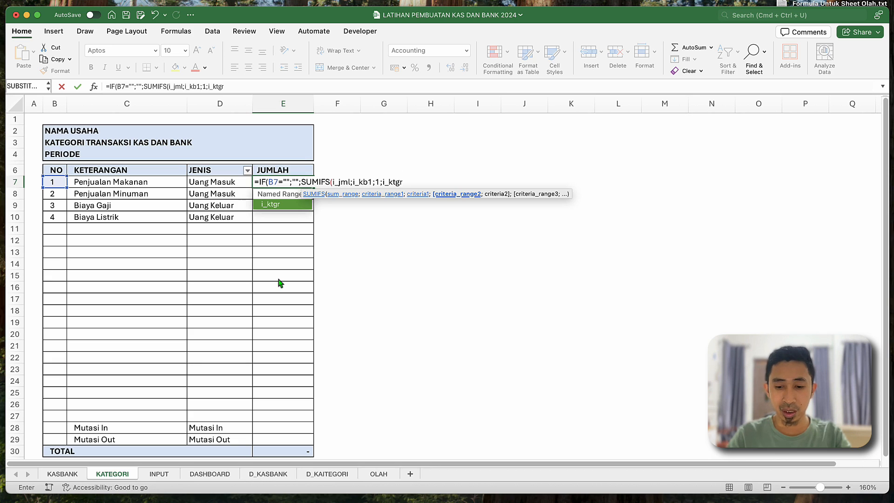
type(";")
left_click(140, 184)
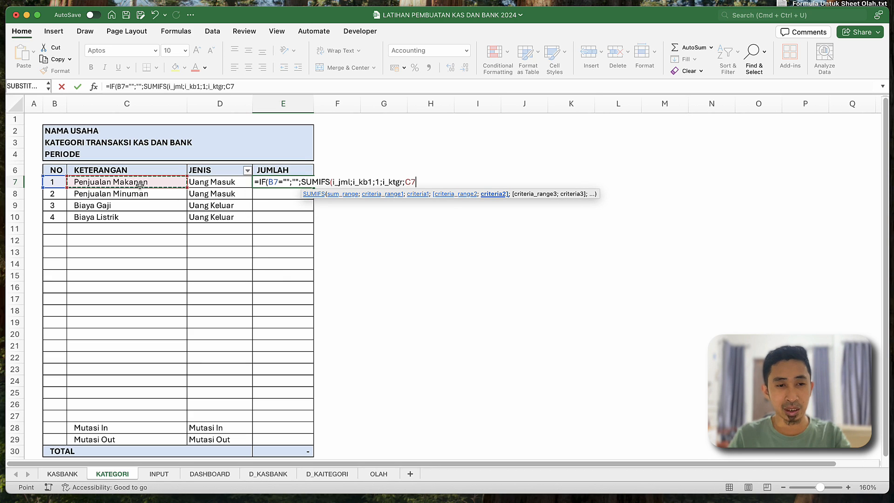
type(";i_cek")
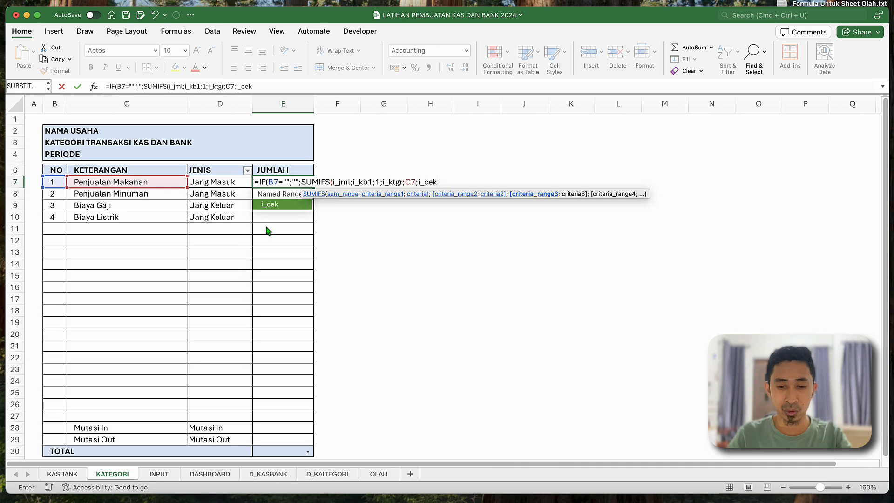
type(";TRUE")
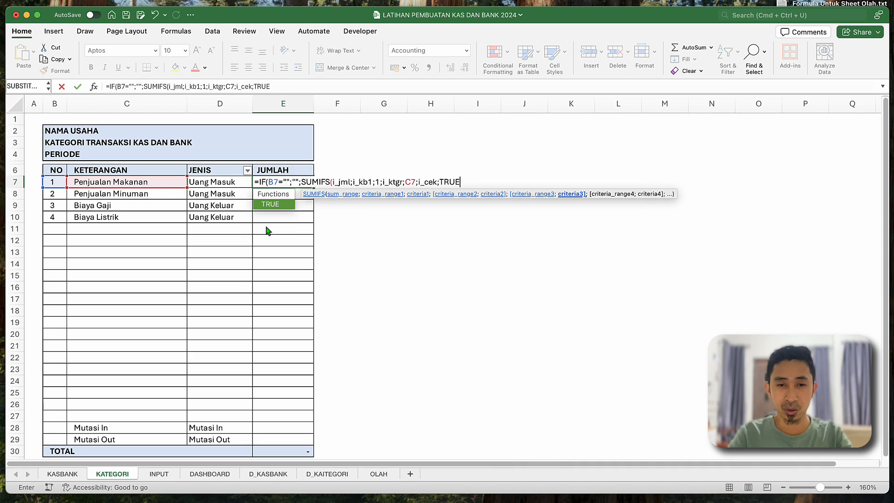
type(")")
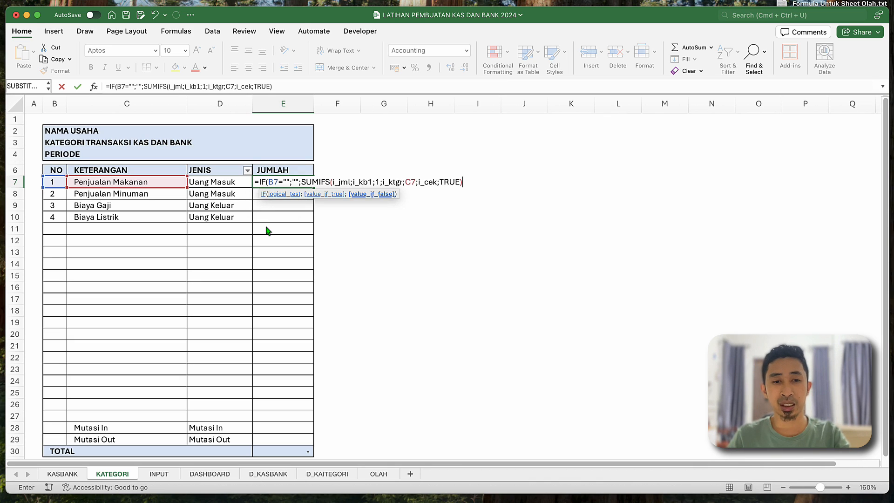
type(")")
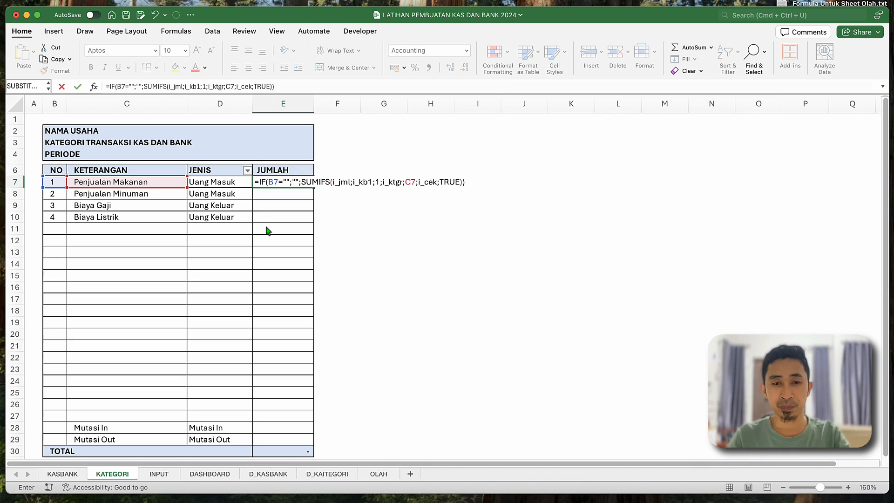
key("Return")
- Copy the E7 formula to the rest of the JUMLAH column, E8:E29, including the Mutasi In and Mutasi Out rows
left_click(289, 183)
key("super+c")
key("Down")
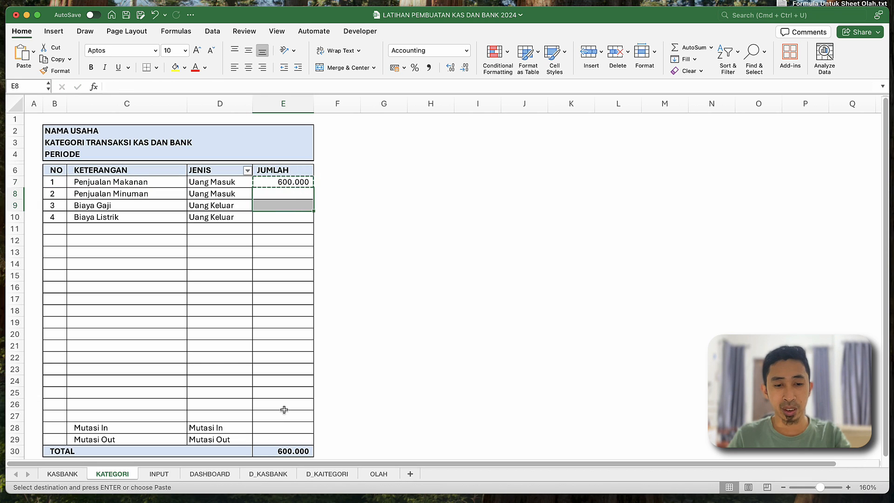
left_click(285, 439, "shift")
key("super+v")
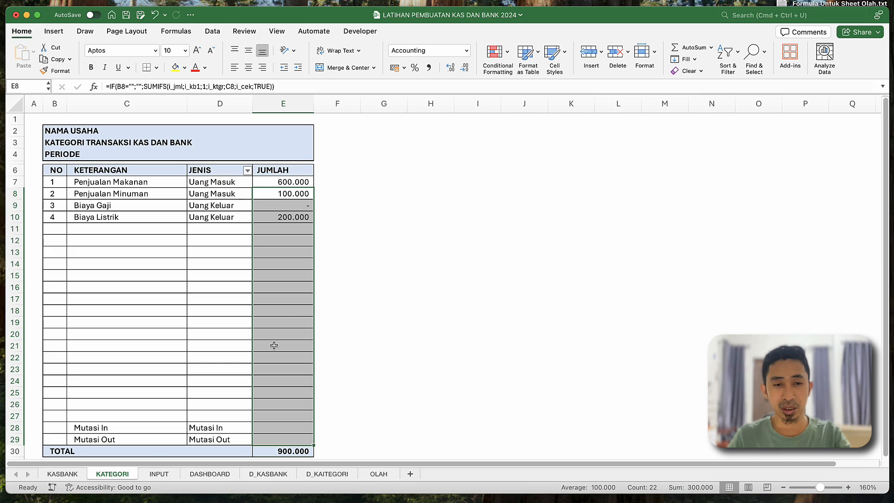
- Check the copied formula in several JUMLAH cells, from the empty rows up to Biaya Gaji
left_click(275, 345)
left_click(290, 333)
left_click(285, 287)
left_click(283, 252)
left_click(281, 234)
left_click(281, 203)
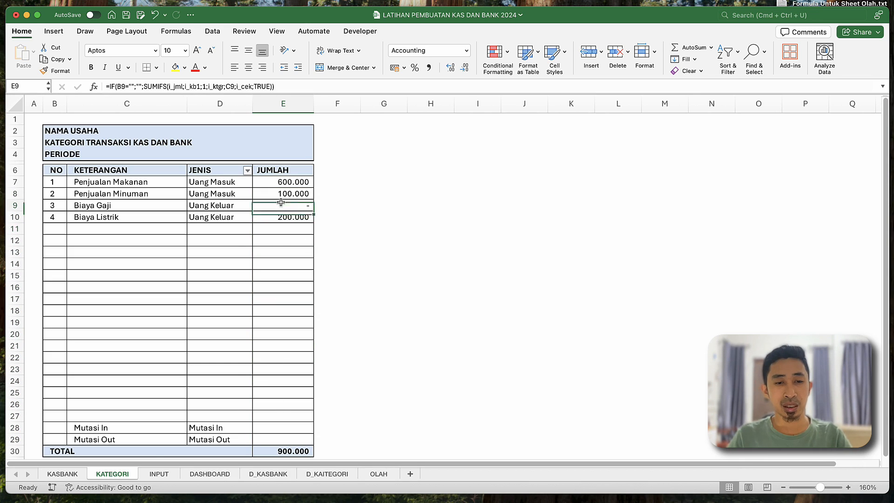
- Compare the JUMLAH totals on the KATEGORI sheet with the PENAMBAHAN and PENGURANGAN amounts on the KASBANK sheet
left_click(70, 474)
left_click(110, 473)
left_click(64, 474)
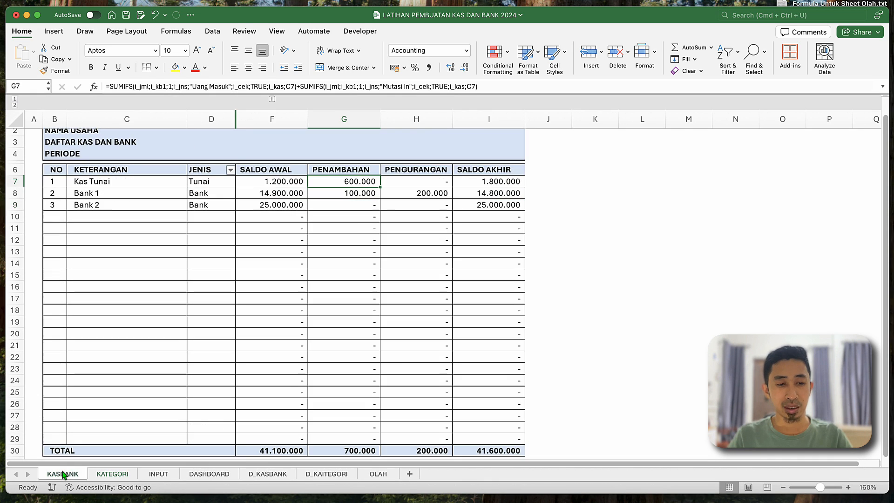
left_click(107, 476)
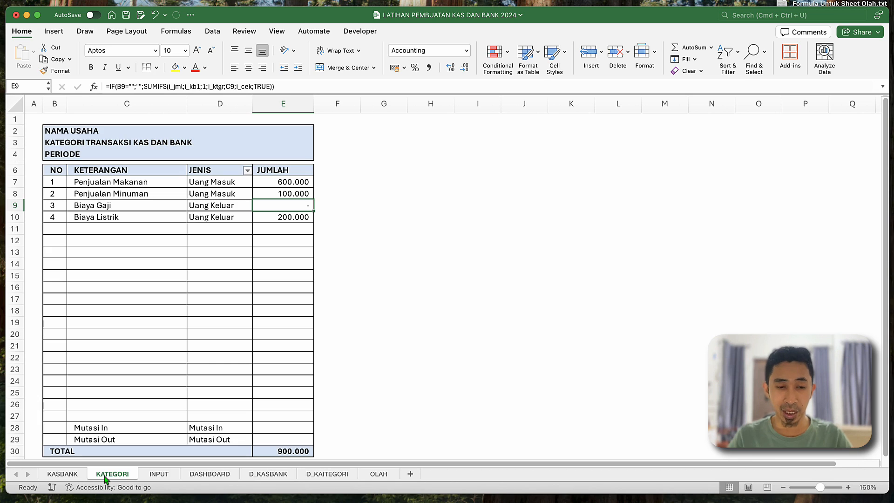
left_click(70, 474)
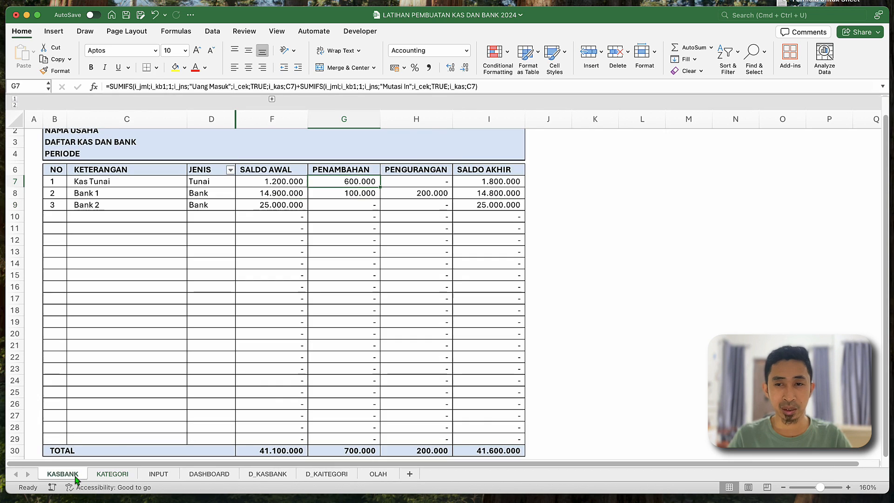
left_click(126, 404)
left_click(189, 345)
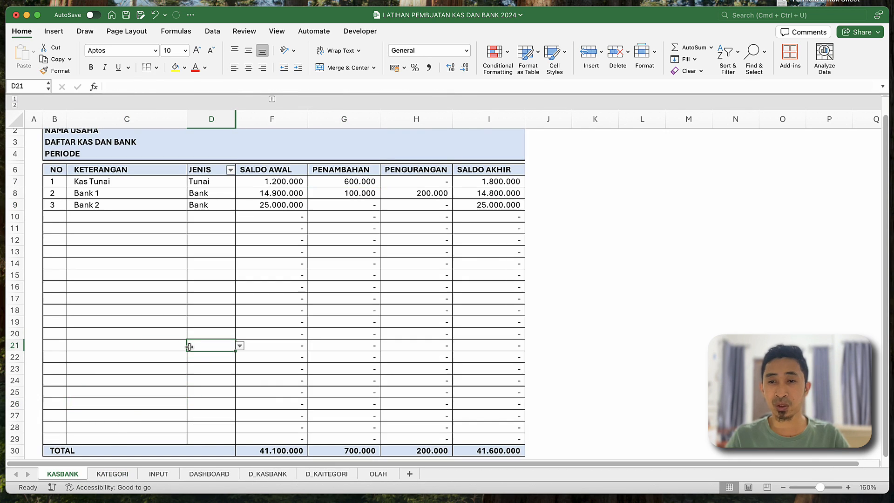